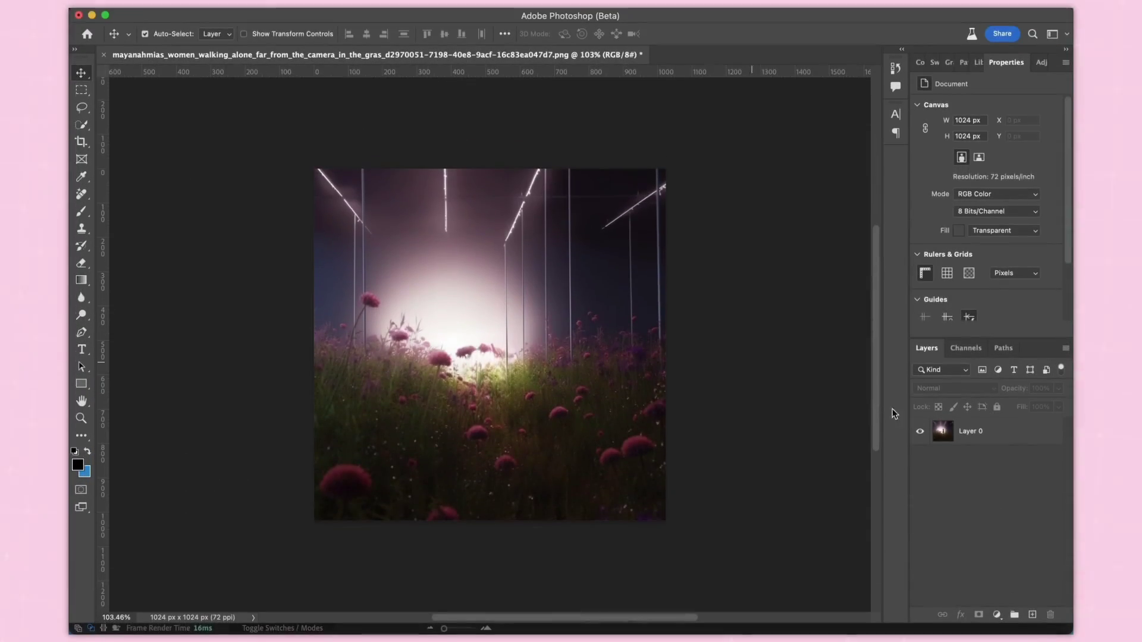
Crop the flower field outward on every side to enlarge the canvas to 1354 × 1083 px.
{"action": "left_click", "coordinate": [951, 436]}
{"action": "scroll", "coordinate": [377, 320], "scroll_direction": "up", "scroll_amount": 3}
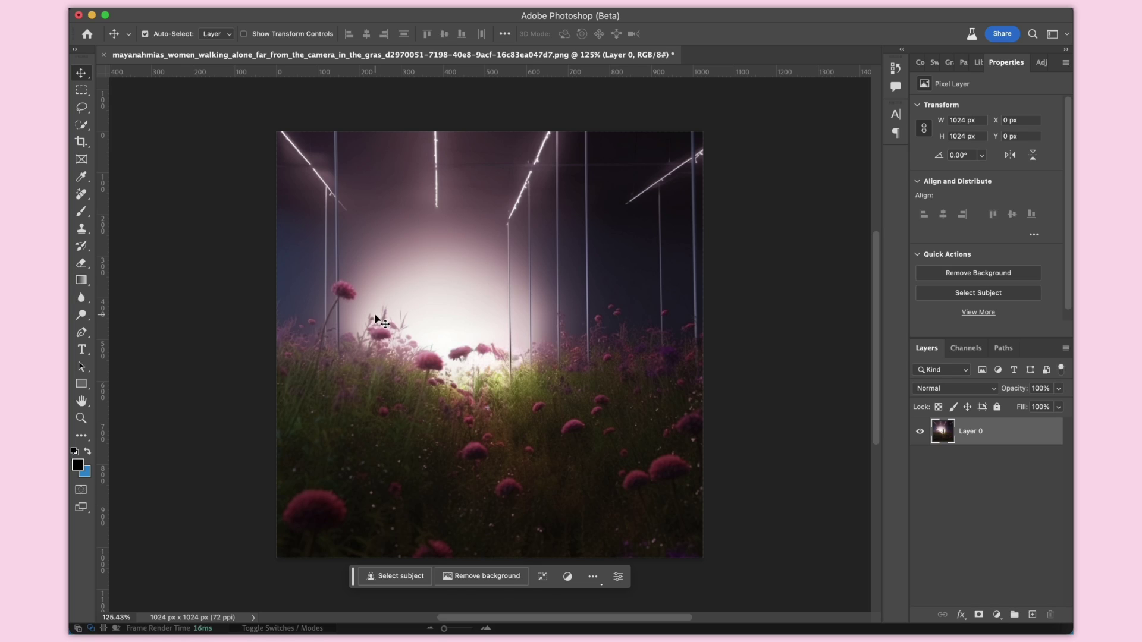
{"action": "left_click", "coordinate": [82, 142]}
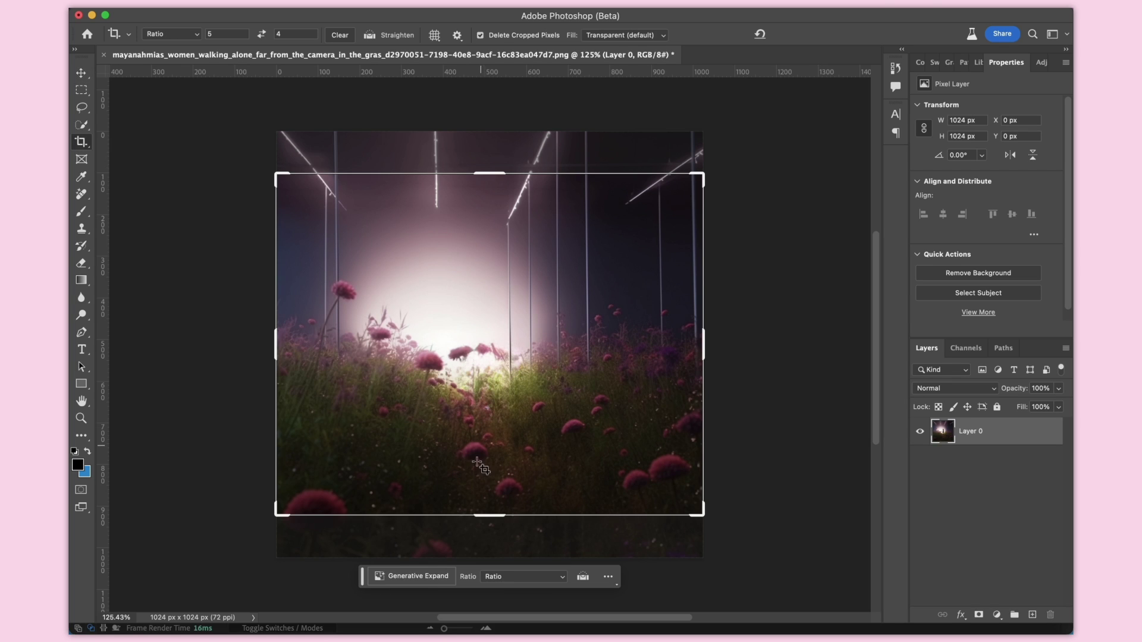
{"action": "left_click_drag", "start_coordinate": [481, 521], "coordinate": [483, 540]}
{"action": "left_click_drag", "start_coordinate": [482, 155], "coordinate": [483, 124]}
{"action": "key", "text": "Return"}
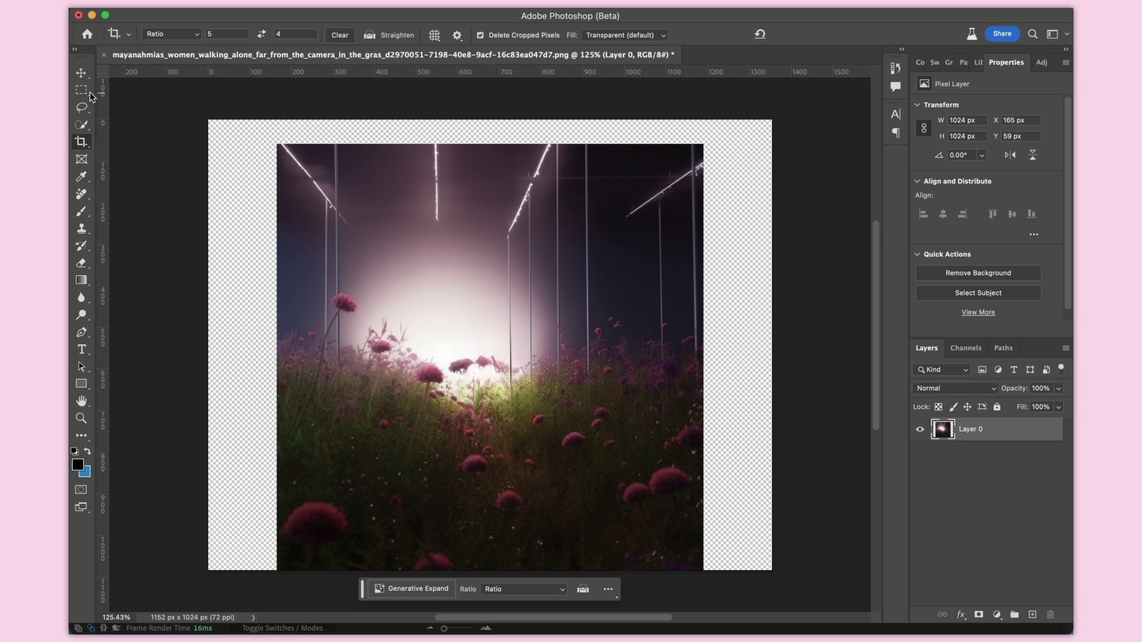
Select inside the original image, invert to the empty borders, and generatively fill them with an empty prompt.
{"action": "left_click", "coordinate": [83, 91]}
{"action": "left_click_drag", "start_coordinate": [281, 146], "coordinate": [701, 601]}
{"action": "left_click", "coordinate": [380, 3]}
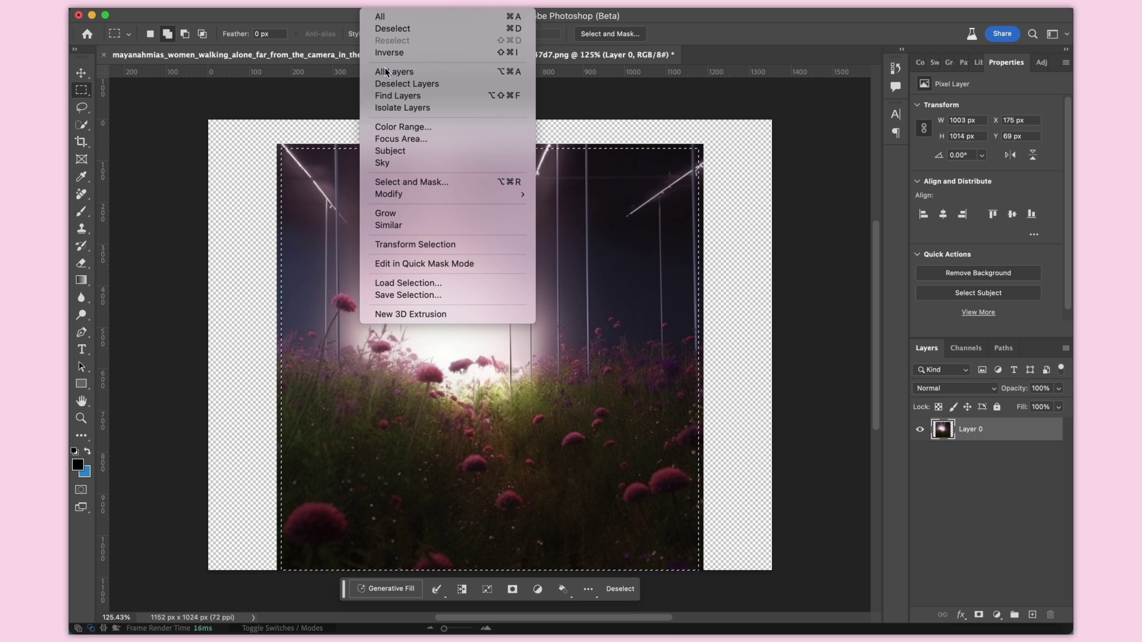
{"action": "left_click", "coordinate": [387, 56]}
{"action": "left_click", "coordinate": [379, 589]}
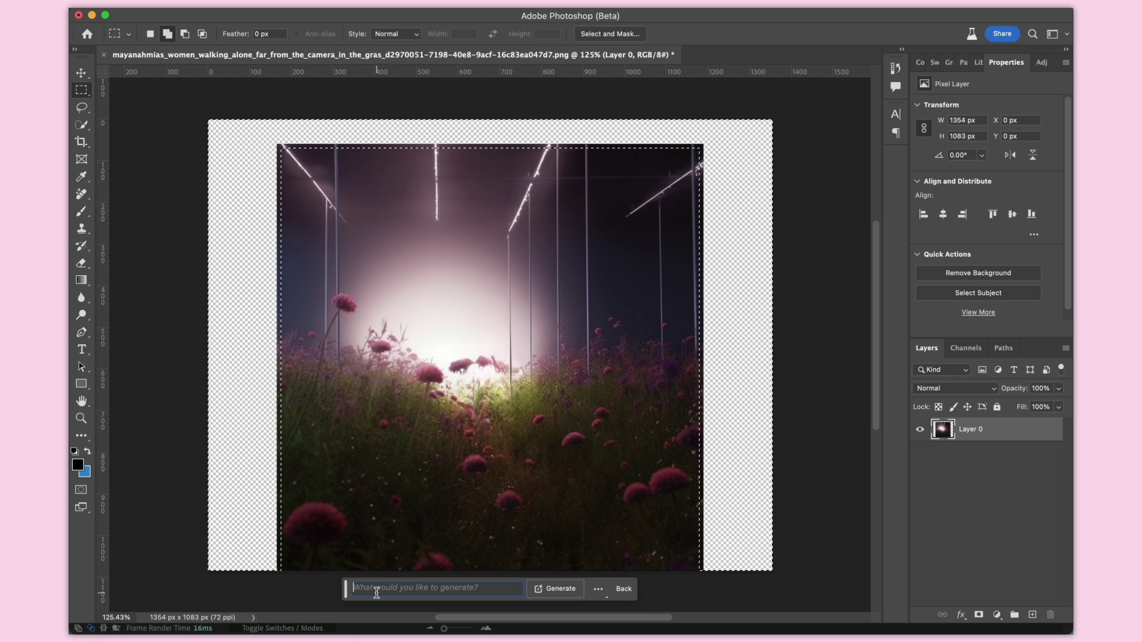
{"action": "left_click", "coordinate": [556, 589]}
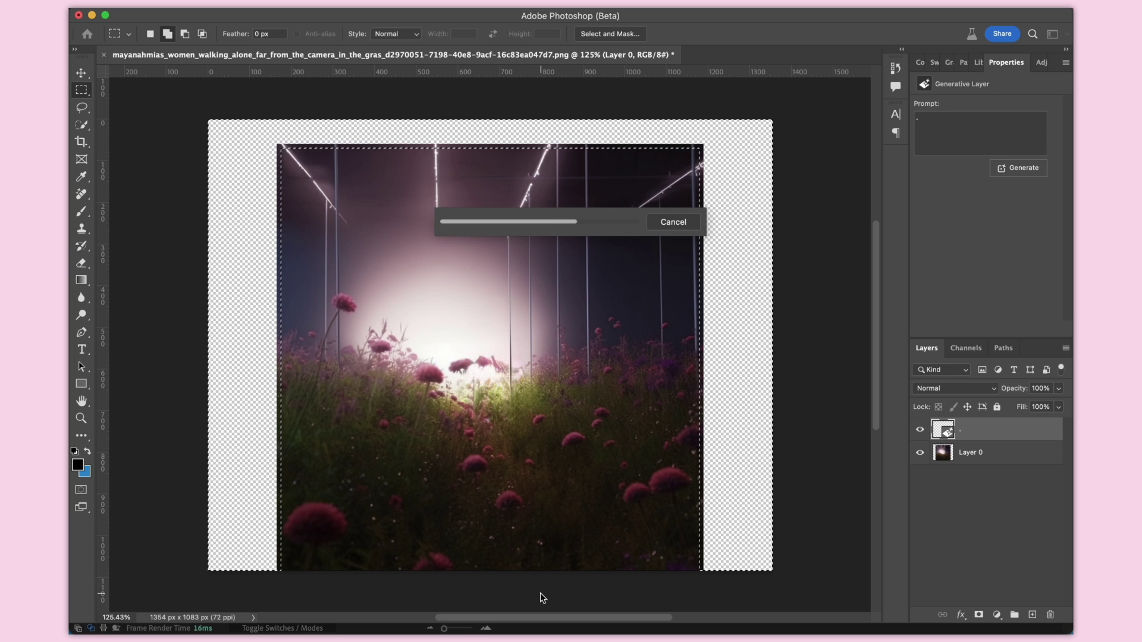
{"action": "left_click", "coordinate": [82, 75]}
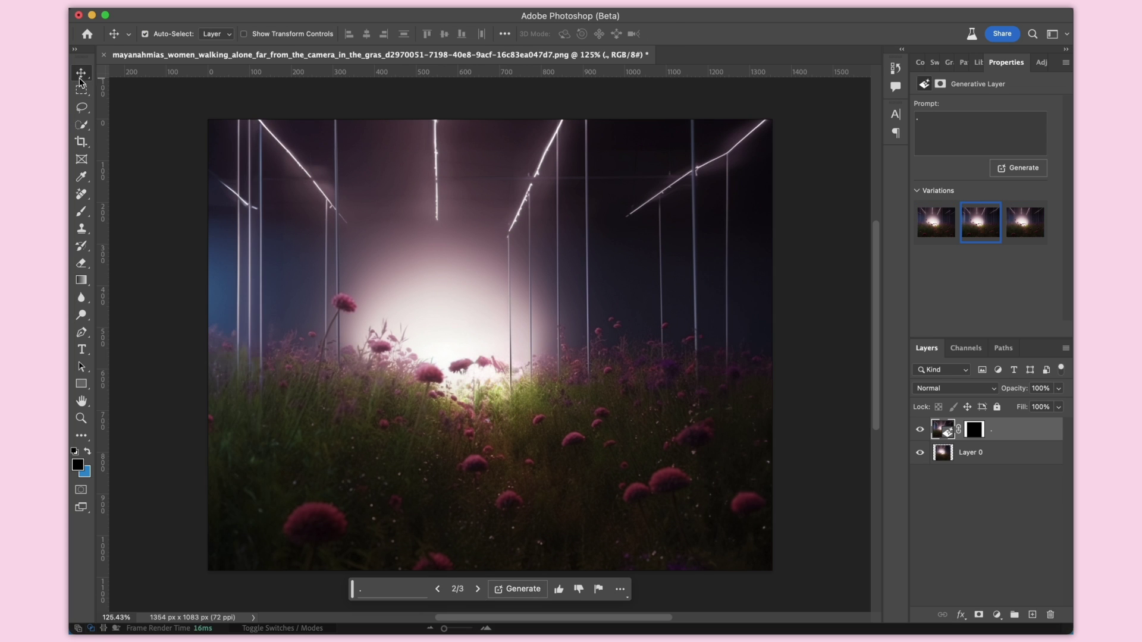
{"action": "right_click", "coordinate": [957, 432]}
Merge the generated fill into one layer and quick-select the lower grass without the sky.
{"action": "left_click", "coordinate": [1012, 497]}
{"action": "left_click", "coordinate": [83, 125]}
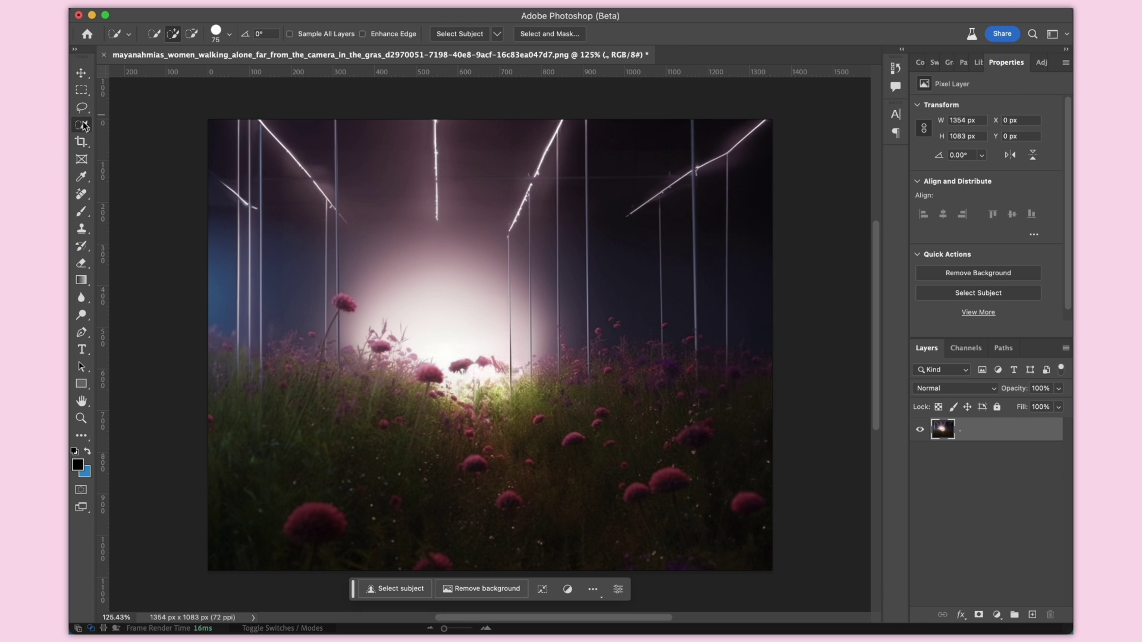
{"action": "mouse_move", "coordinate": [338, 474]}
{"action": "left_mouse_down"}
{"action": "mouse_move", "coordinate": [566, 482]}
{"action": "mouse_move", "coordinate": [751, 441]}
{"action": "mouse_move", "coordinate": [625, 200]}
{"action": "mouse_move", "coordinate": [737, 204]}
{"action": "mouse_move", "coordinate": [724, 186]}
{"action": "left_mouse_up"}
{"action": "mouse_move", "coordinate": [303, 145]}
{"action": "left_mouse_down"}
{"action": "mouse_move", "coordinate": [294, 202]}
{"action": "mouse_move", "coordinate": [193, 254]}
{"action": "mouse_move", "coordinate": [252, 306]}
{"action": "mouse_move", "coordinate": [327, 213]}
{"action": "mouse_move", "coordinate": [648, 195]}
{"action": "mouse_move", "coordinate": [688, 240]}
{"action": "mouse_move", "coordinate": [714, 250]}
{"action": "left_mouse_up"}
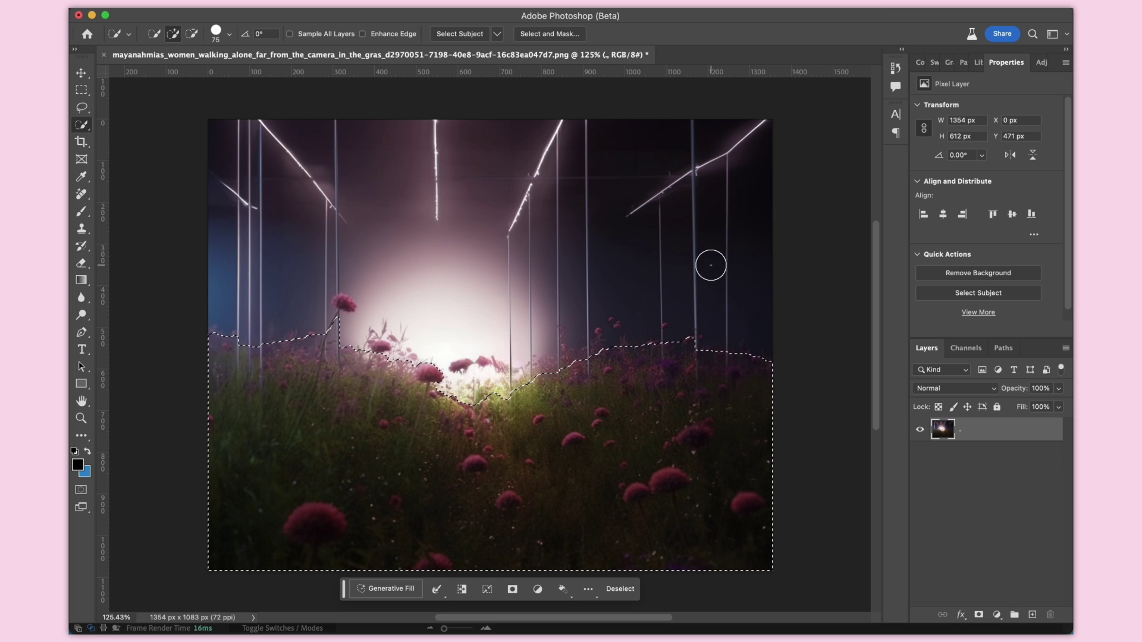
{"action": "scroll", "coordinate": [690, 309], "scroll_direction": "up", "scroll_amount": 2}
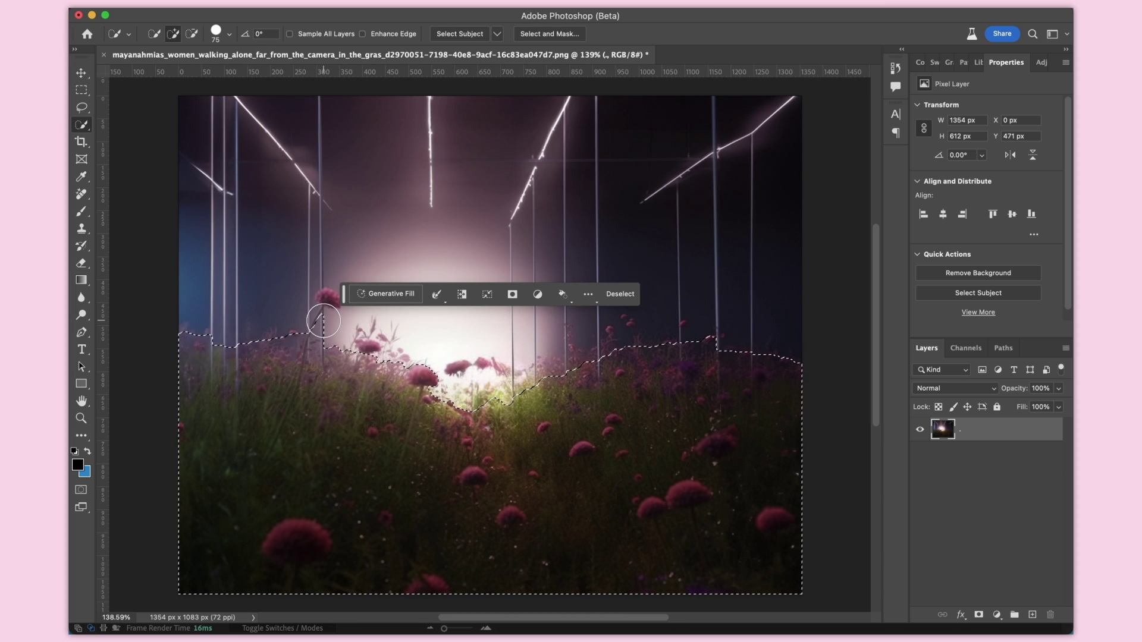
{"action": "left_click_drag", "start_coordinate": [325, 320], "coordinate": [256, 353]}
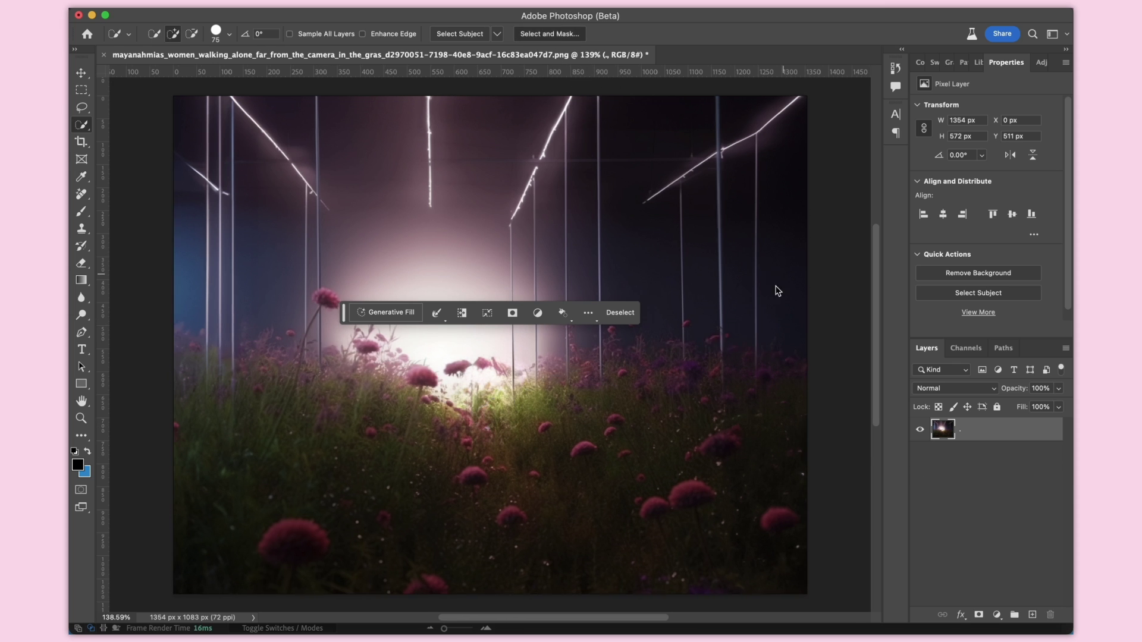
Refine the grass selection with a 27.4 px feather and +63% shift edge.
{"action": "key", "text": "super+alt+r"}
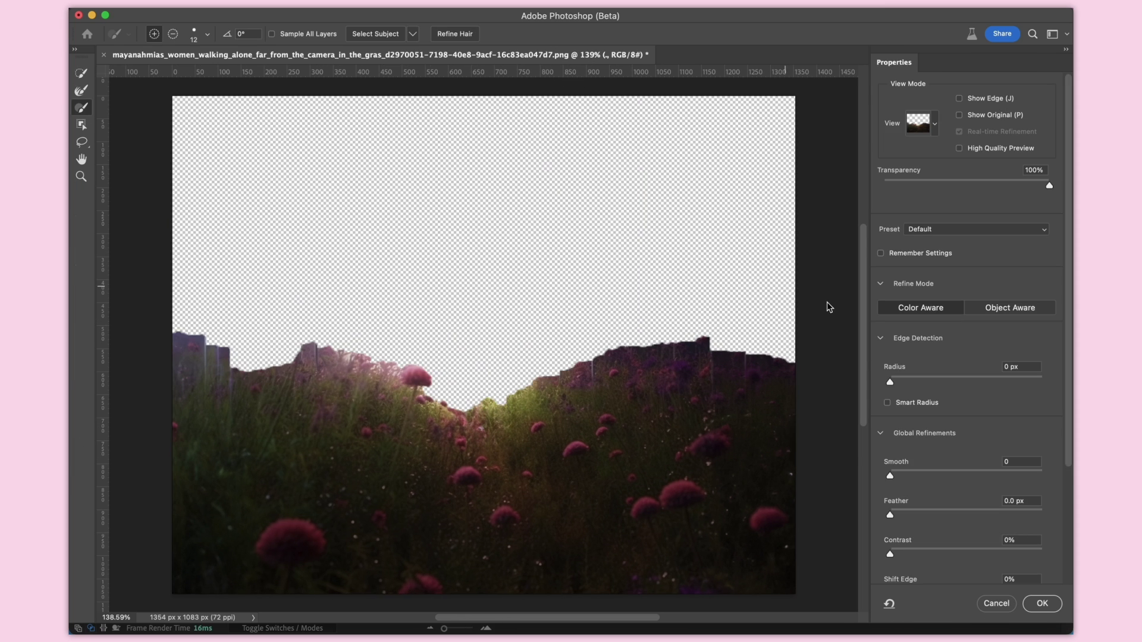
{"action": "left_click_drag", "start_coordinate": [934, 512], "coordinate": [961, 512]}
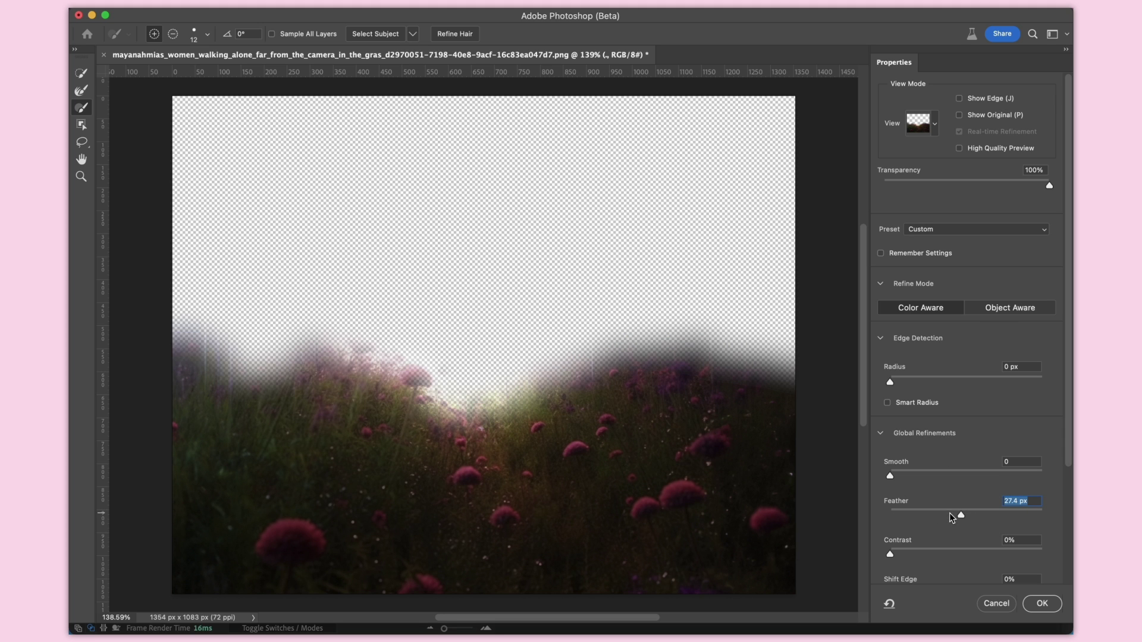
{"action": "scroll", "coordinate": [943, 390], "scroll_direction": "down", "scroll_amount": 5}
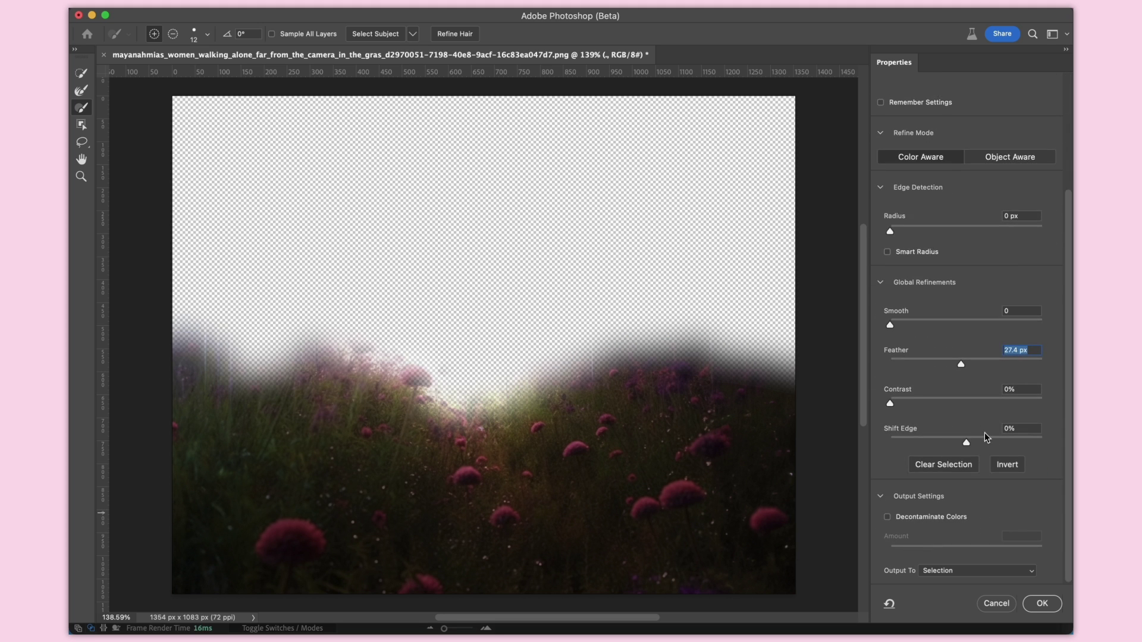
{"action": "left_click_drag", "start_coordinate": [992, 441], "coordinate": [1014, 443]}
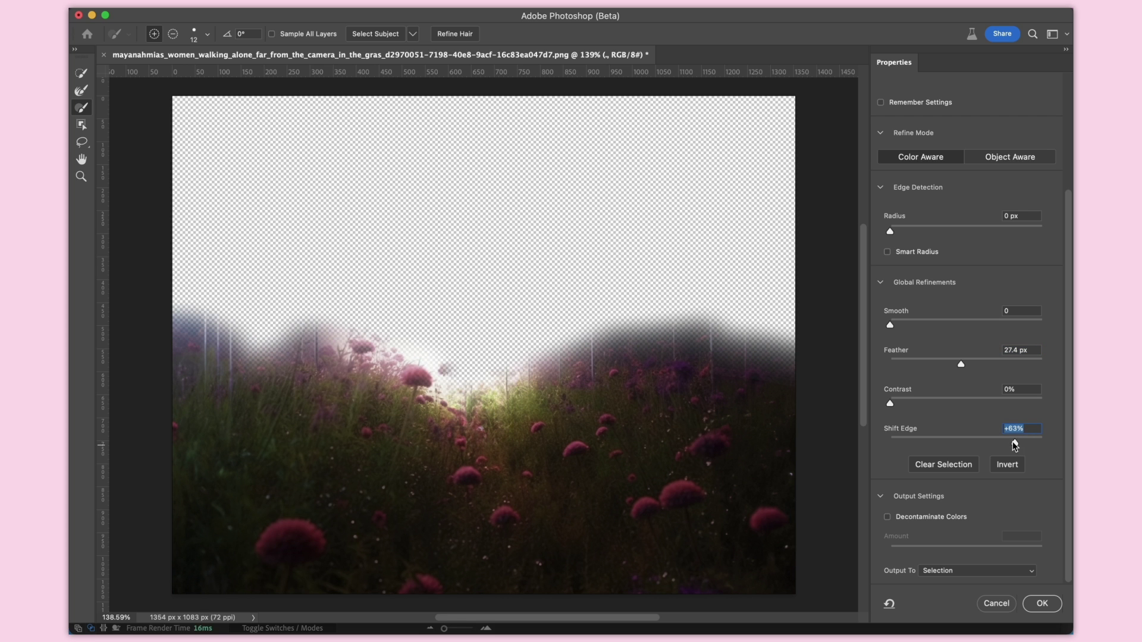
{"action": "left_click", "coordinate": [1042, 604]}
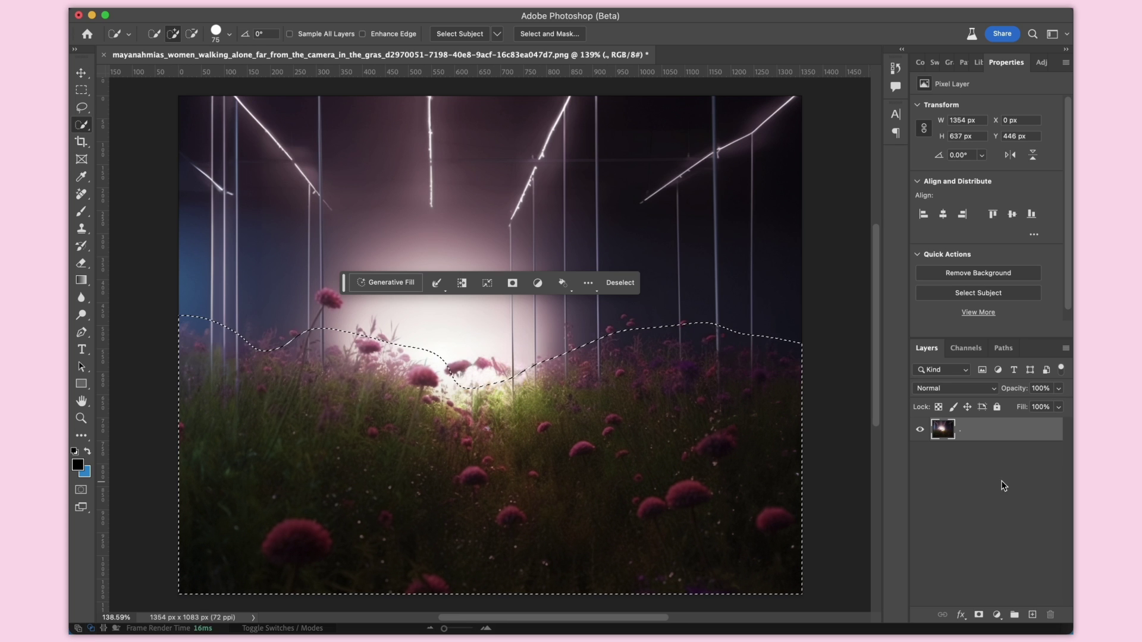
{"action": "left_click", "coordinate": [920, 453]}
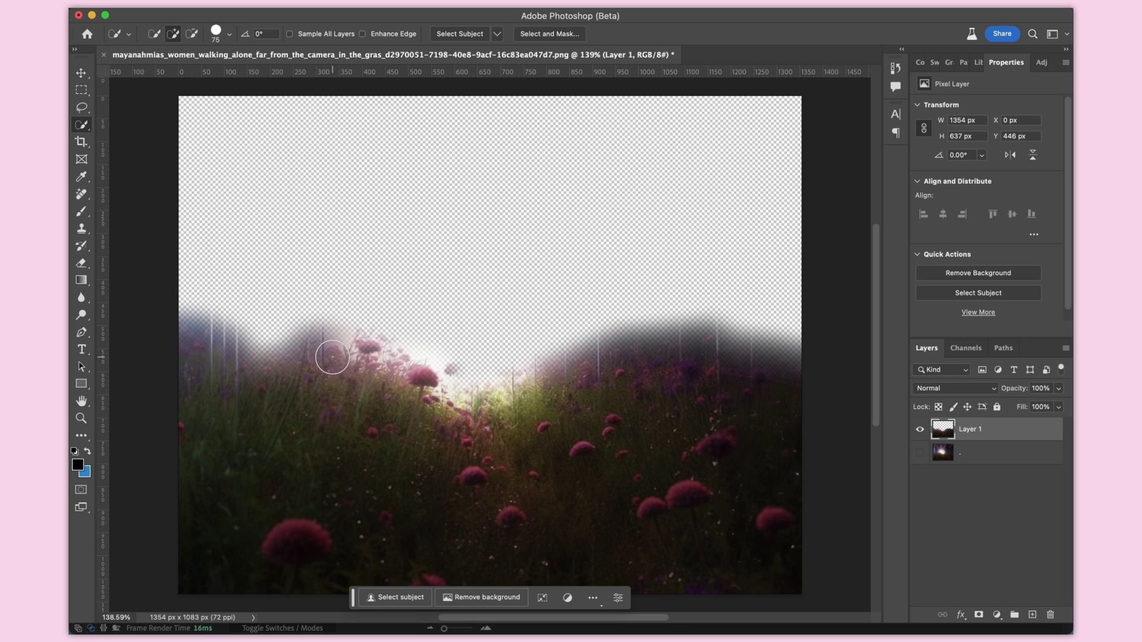
Duplicate the feathered grass as Layer 2.
{"action": "left_click", "coordinate": [82, 75]}
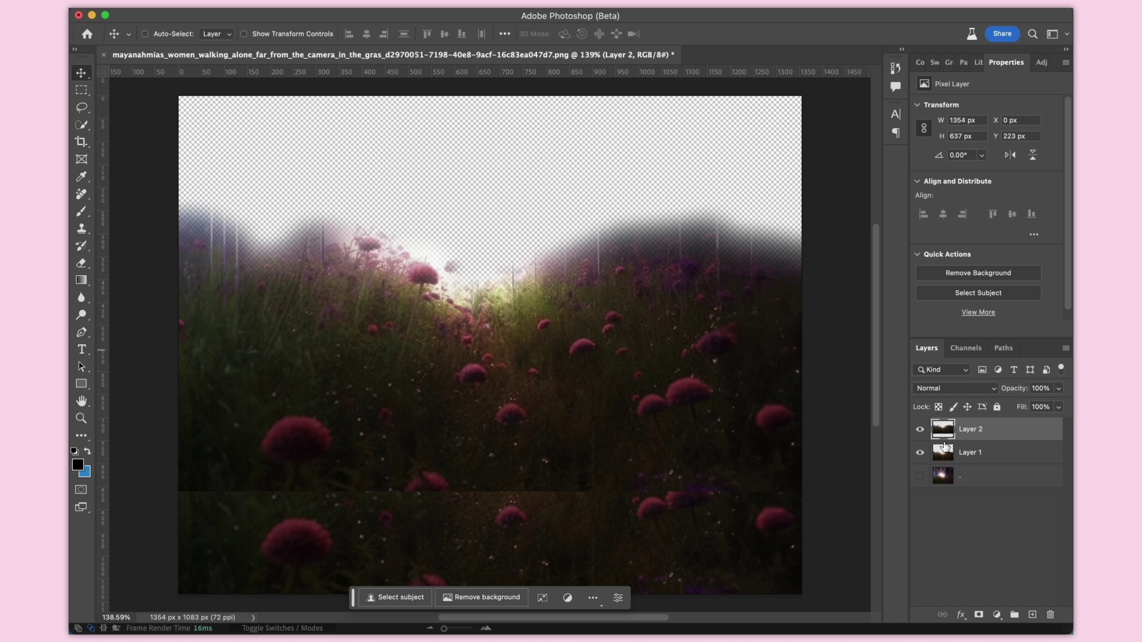
{"action": "key", "text": "super+z"}
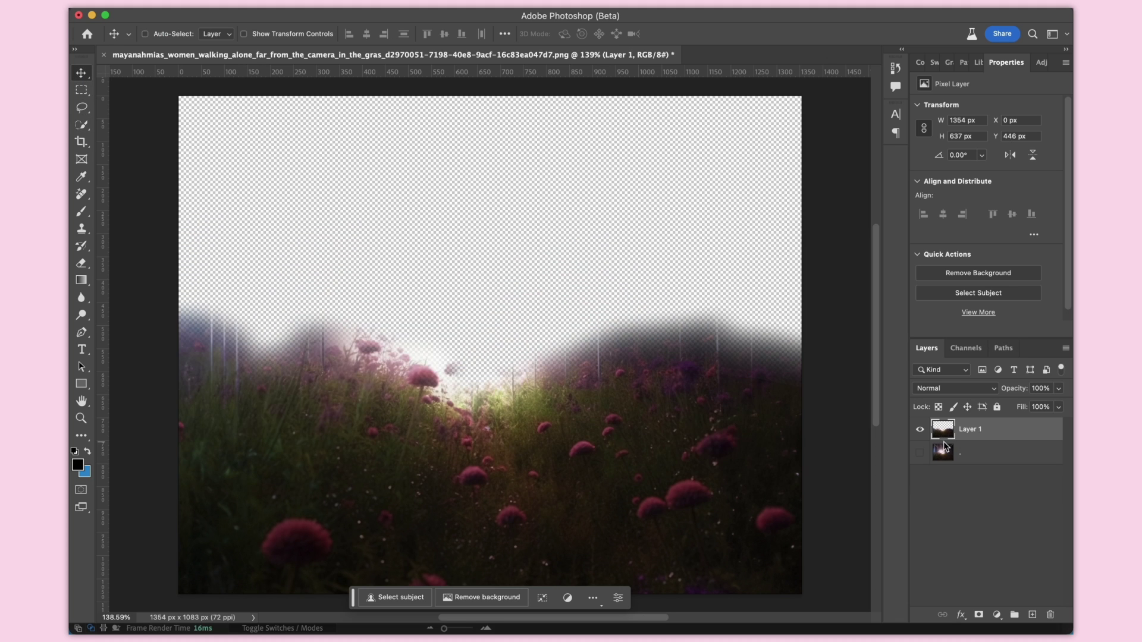
{"action": "key", "text": "super+j"}
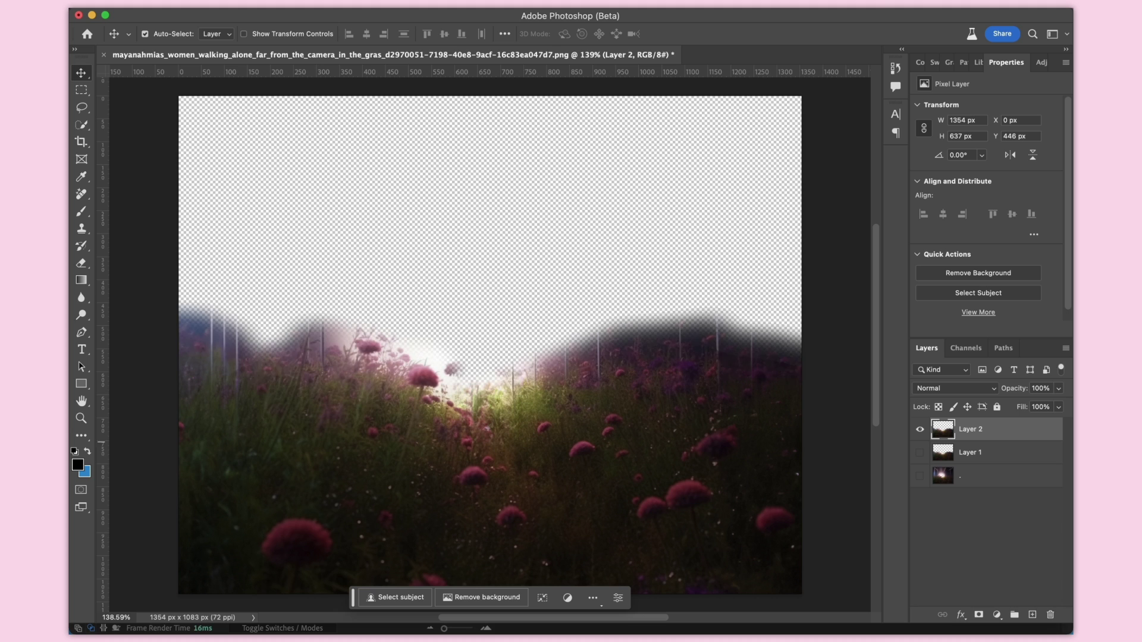
Erase the soft fringe and grey haze along the grass top with a 348 px soft eraser.
{"action": "left_click", "coordinate": [87, 262]}
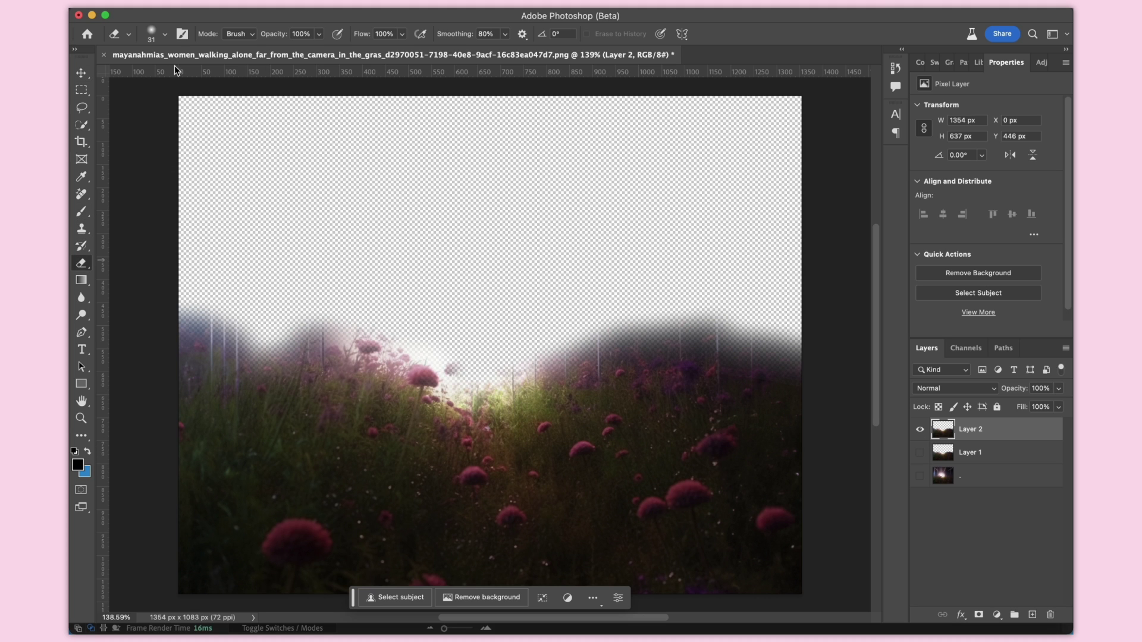
{"action": "left_click", "coordinate": [163, 35]}
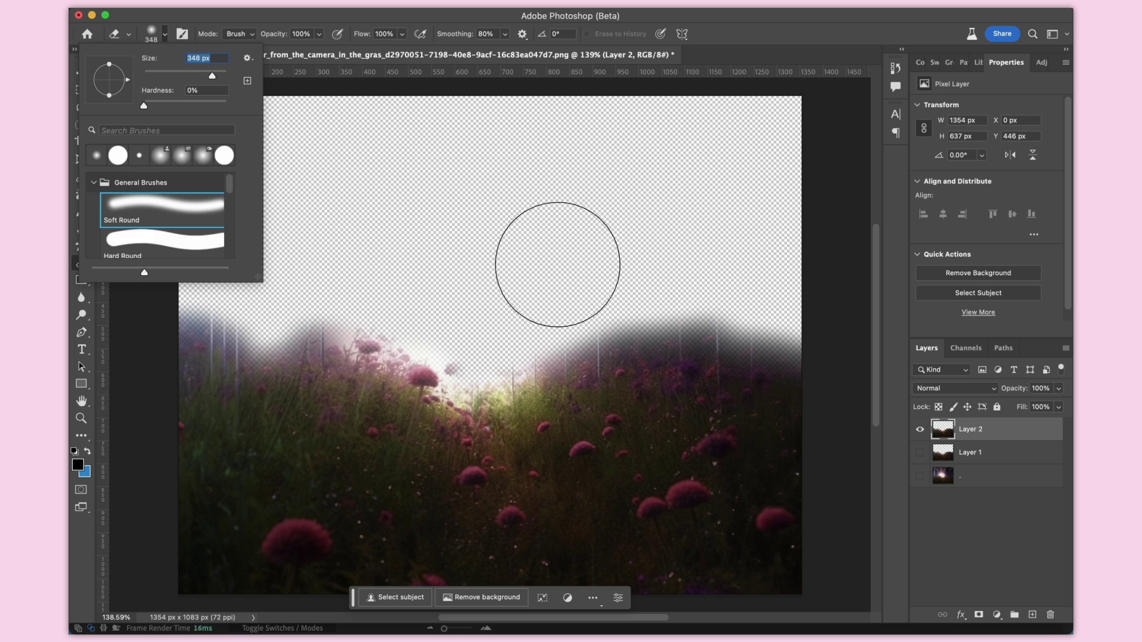
{"action": "left_click", "coordinate": [495, 265]}
{"action": "mouse_move", "coordinate": [243, 283]}
{"action": "left_mouse_down"}
{"action": "mouse_move", "coordinate": [187, 318]}
{"action": "mouse_move", "coordinate": [417, 355]}
{"action": "mouse_move", "coordinate": [450, 376]}
{"action": "mouse_move", "coordinate": [567, 342]}
{"action": "mouse_move", "coordinate": [621, 310]}
{"action": "mouse_move", "coordinate": [725, 340]}
{"action": "mouse_move", "coordinate": [794, 341]}
{"action": "mouse_move", "coordinate": [835, 398]}
{"action": "mouse_move", "coordinate": [727, 332]}
{"action": "mouse_move", "coordinate": [408, 306]}
{"action": "left_mouse_up"}
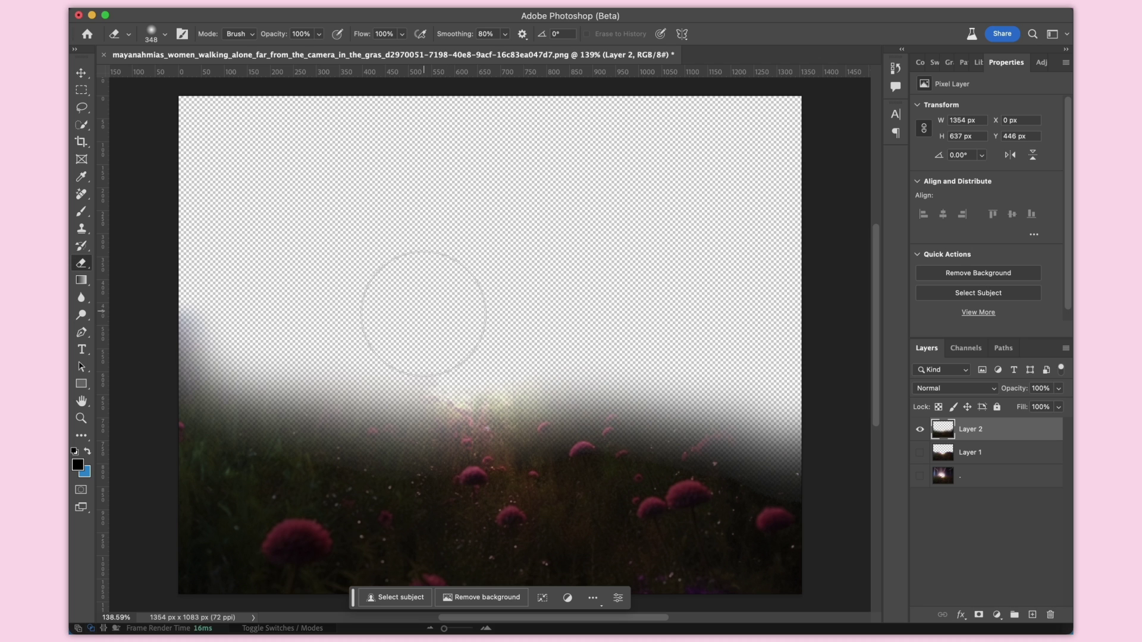
{"action": "mouse_move", "coordinate": [218, 342]}
{"action": "left_mouse_down"}
{"action": "mouse_move", "coordinate": [445, 341]}
{"action": "mouse_move", "coordinate": [517, 351]}
{"action": "left_mouse_up"}
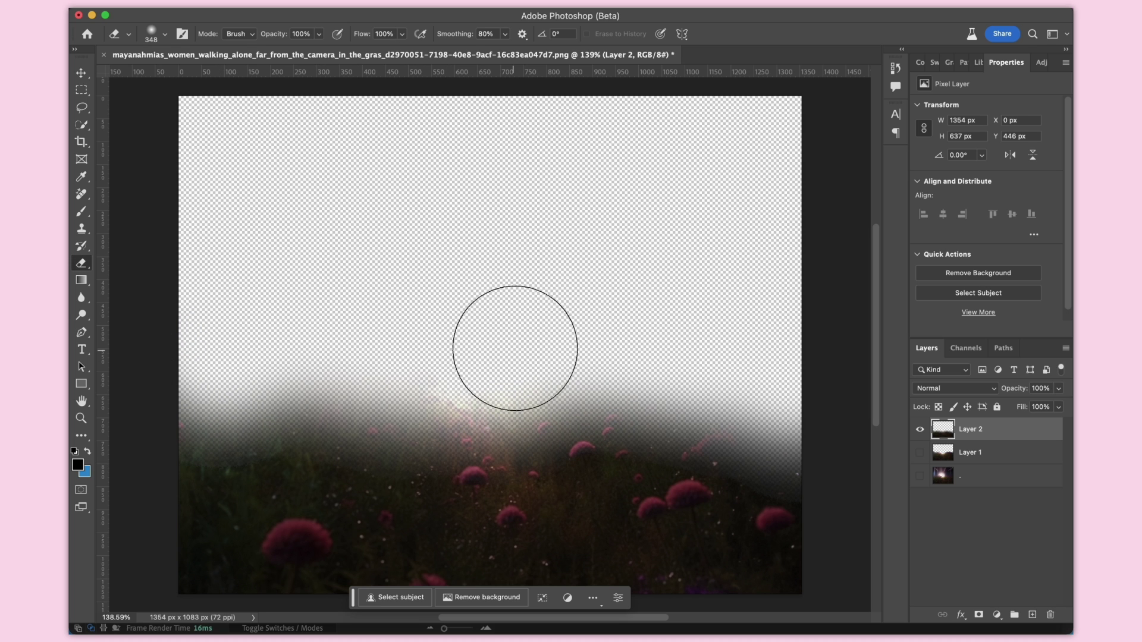
Make Layer 1 and the bottom background layer visible again.
{"action": "left_click", "coordinate": [81, 72]}
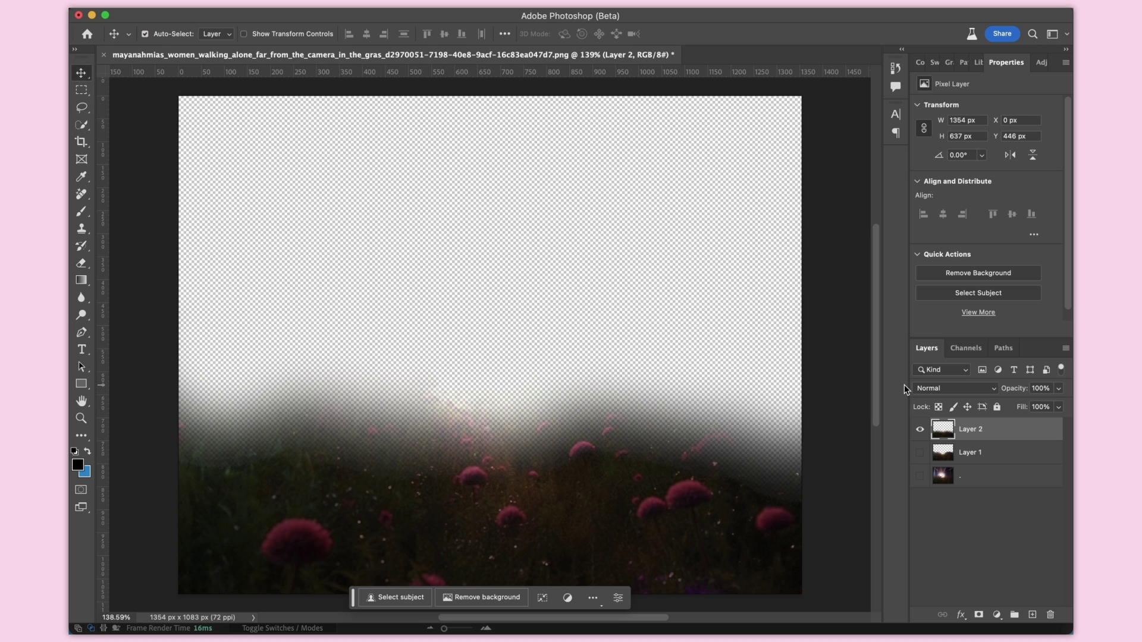
{"action": "left_click", "coordinate": [921, 454]}
{"action": "left_click", "coordinate": [919, 474]}
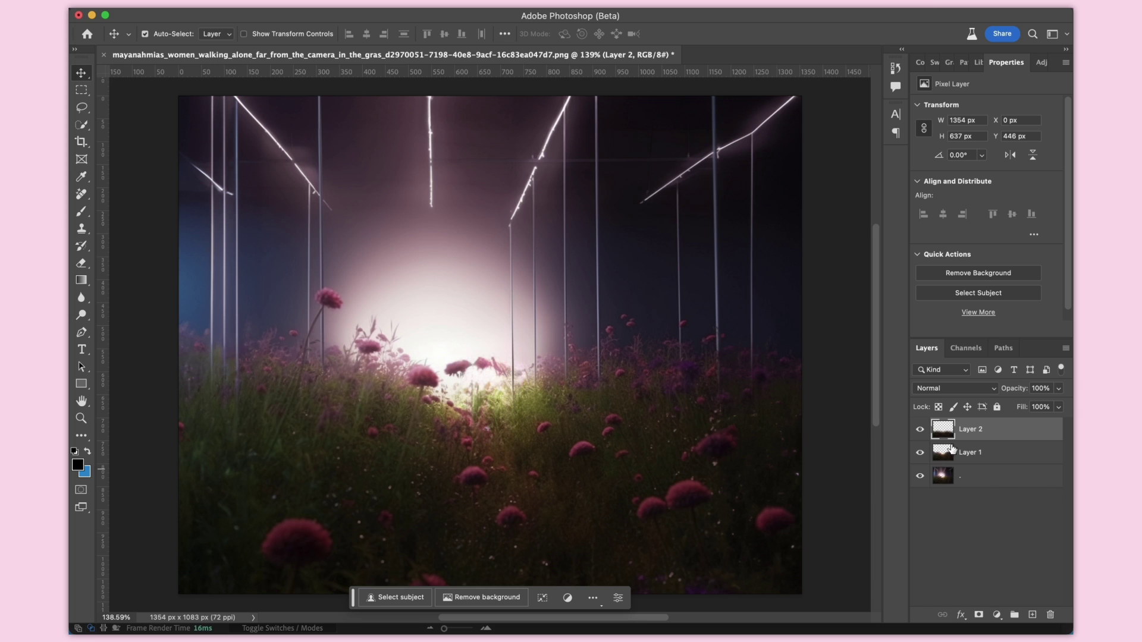
{"action": "left_click", "coordinate": [953, 479]}
{"action": "scroll", "coordinate": [440, 372], "scroll_direction": "up", "scroll_amount": 2}
{"action": "left_click", "coordinate": [83, 91]}
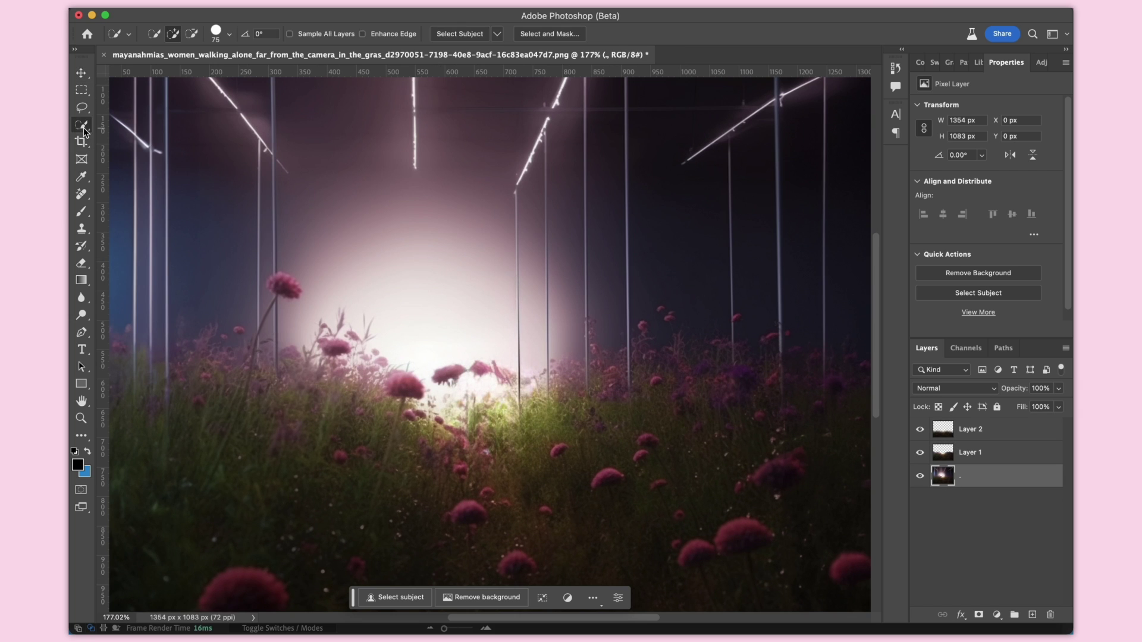
{"action": "scroll", "coordinate": [488, 345], "scroll_direction": "down", "scroll_amount": 10}
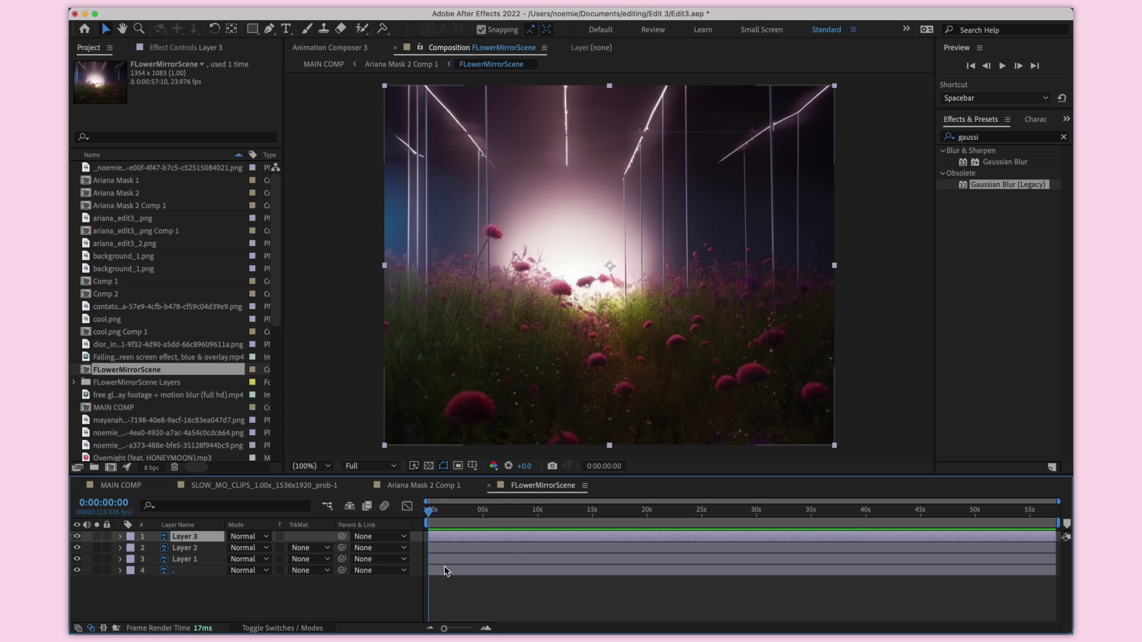
In Ariana Mask 2 Comp 1, scale the layer to 163% and fit the flower field to comp height.
{"action": "left_click", "coordinate": [393, 486]}
{"action": "left_click", "coordinate": [194, 537]}
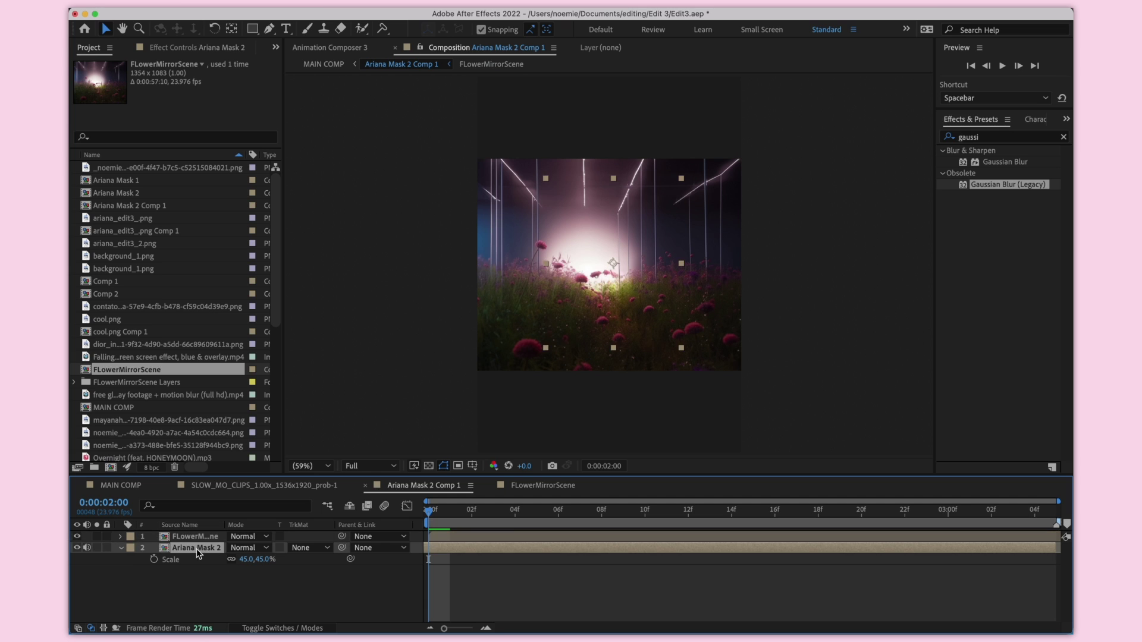
{"action": "key", "text": "s"}
{"action": "left_click_drag", "start_coordinate": [263, 548], "coordinate": [333, 549]}
{"action": "right_click", "coordinate": [458, 542]}
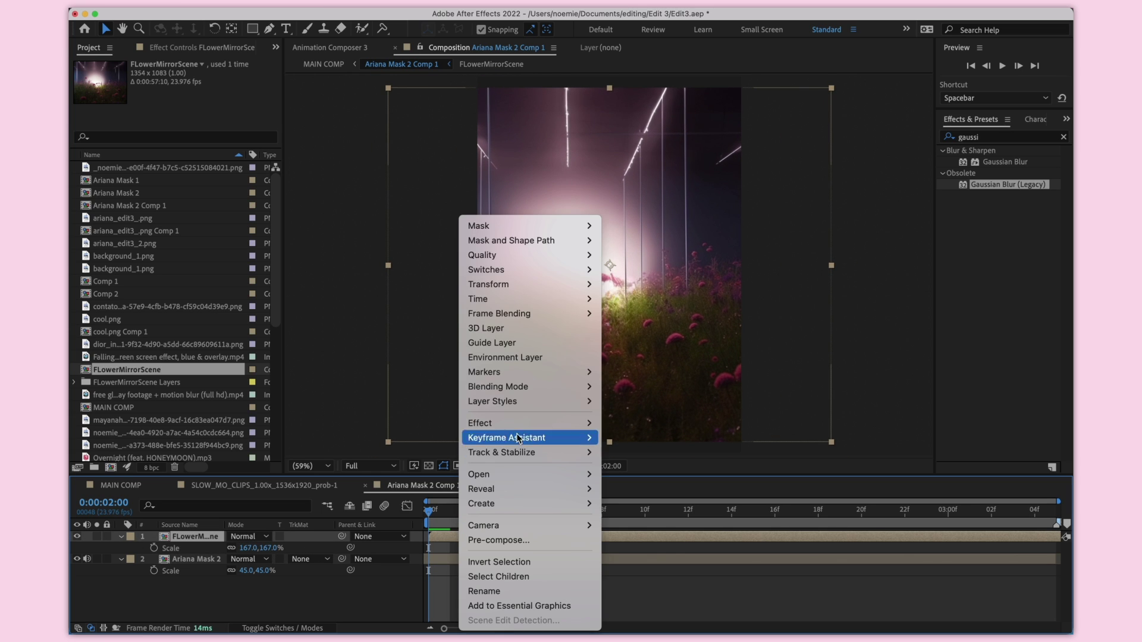
{"action": "mouse_move", "coordinate": [535, 284]}
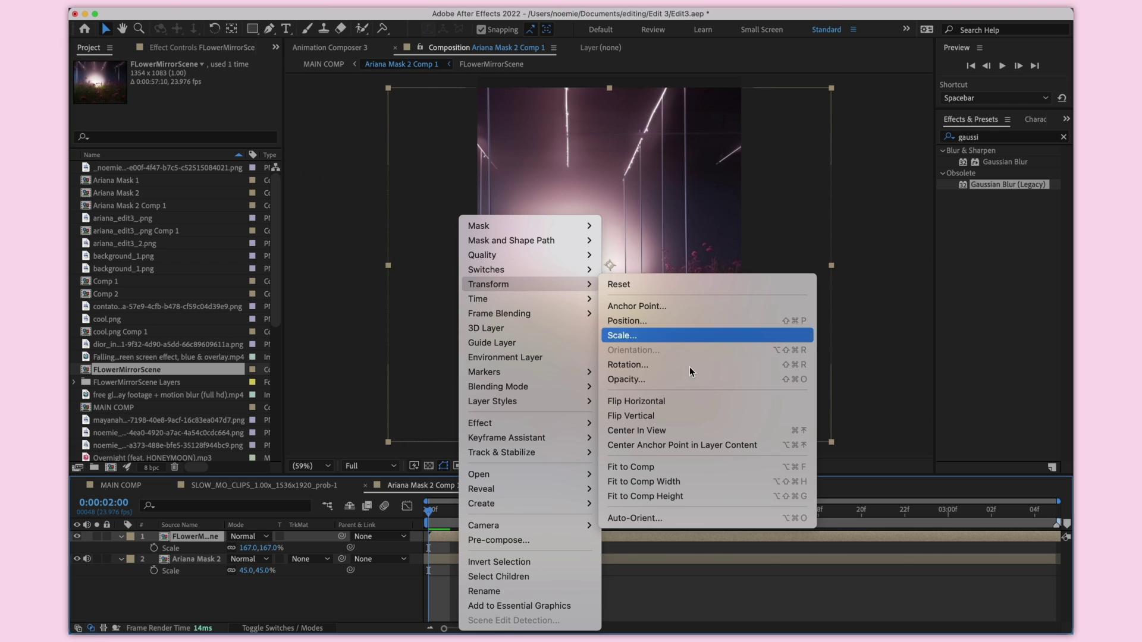
{"action": "left_click", "coordinate": [692, 496]}
Copy the Ariana Mask 2 layer and paste it into FLowerMirrorScene.
{"action": "left_click", "coordinate": [574, 612]}
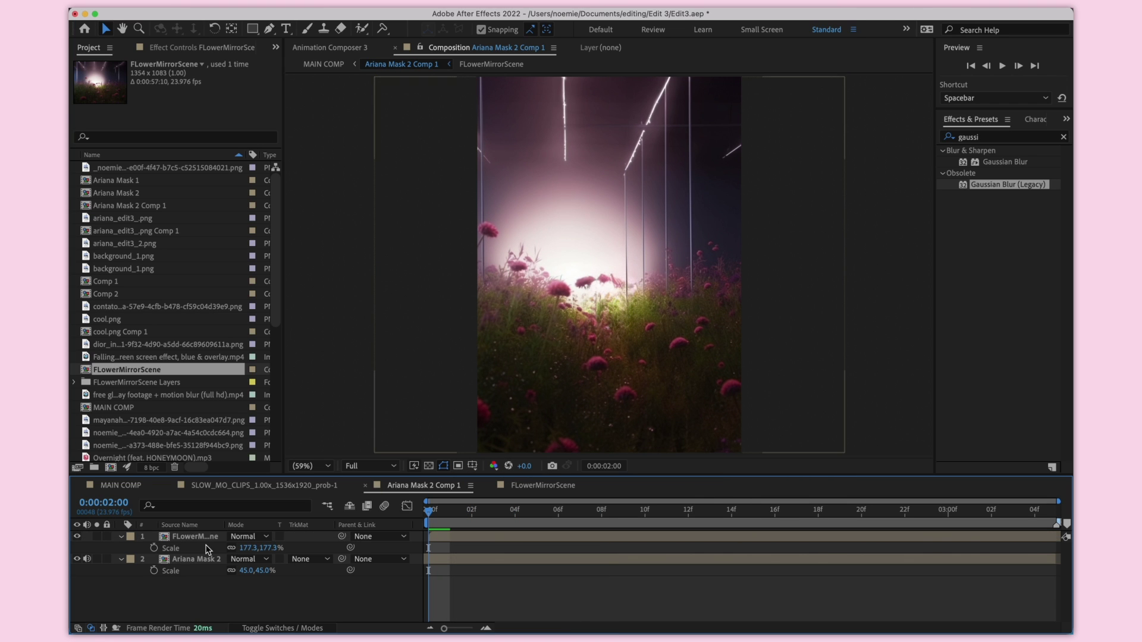
{"action": "left_click", "coordinate": [191, 562]}
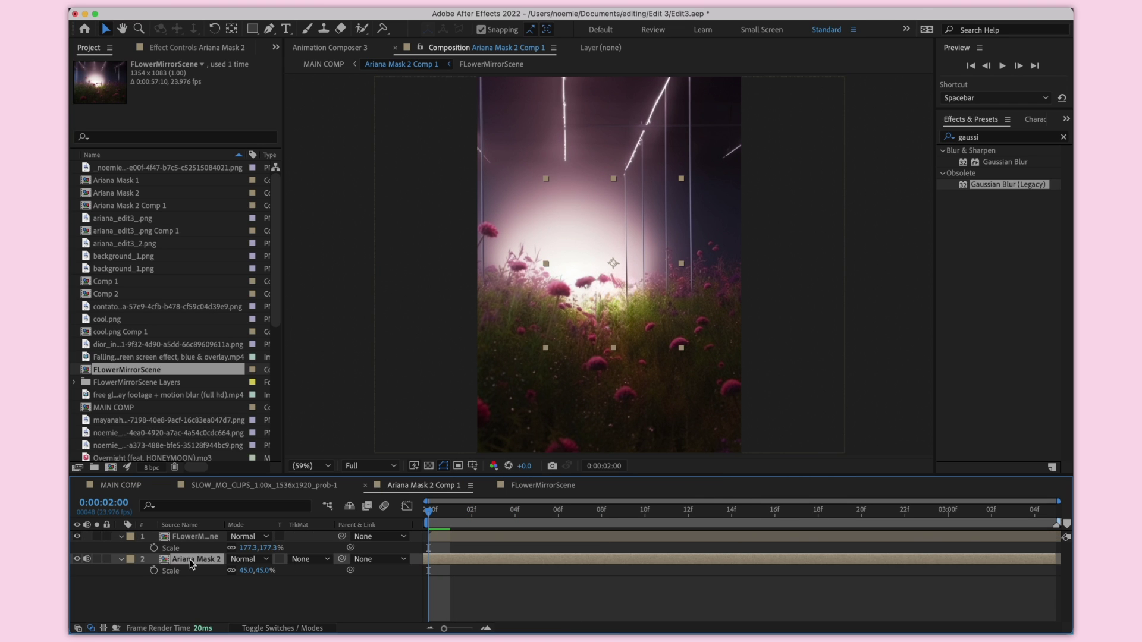
{"action": "left_click", "coordinate": [532, 486]}
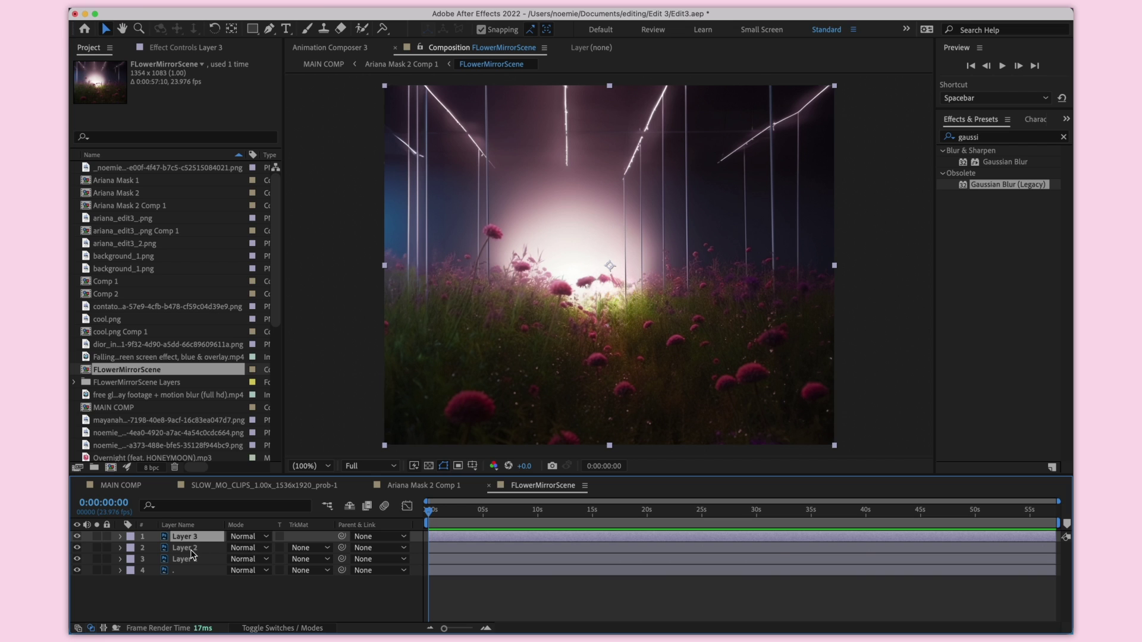
{"action": "key", "text": "cmd+v"}
Reveal the pasted singer's scale and check where her clip ends in Ariana Mask 2 Comp 1.
{"action": "key", "text": "s"}
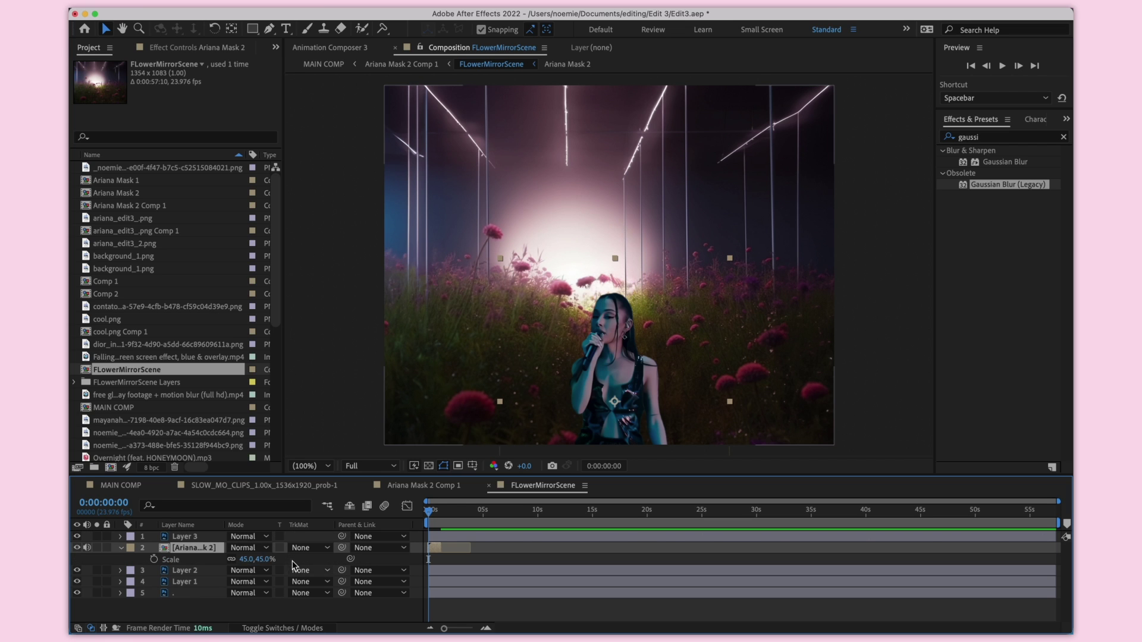
{"action": "left_click", "coordinate": [431, 491]}
{"action": "left_click_drag", "start_coordinate": [544, 512], "coordinate": [1070, 511]}
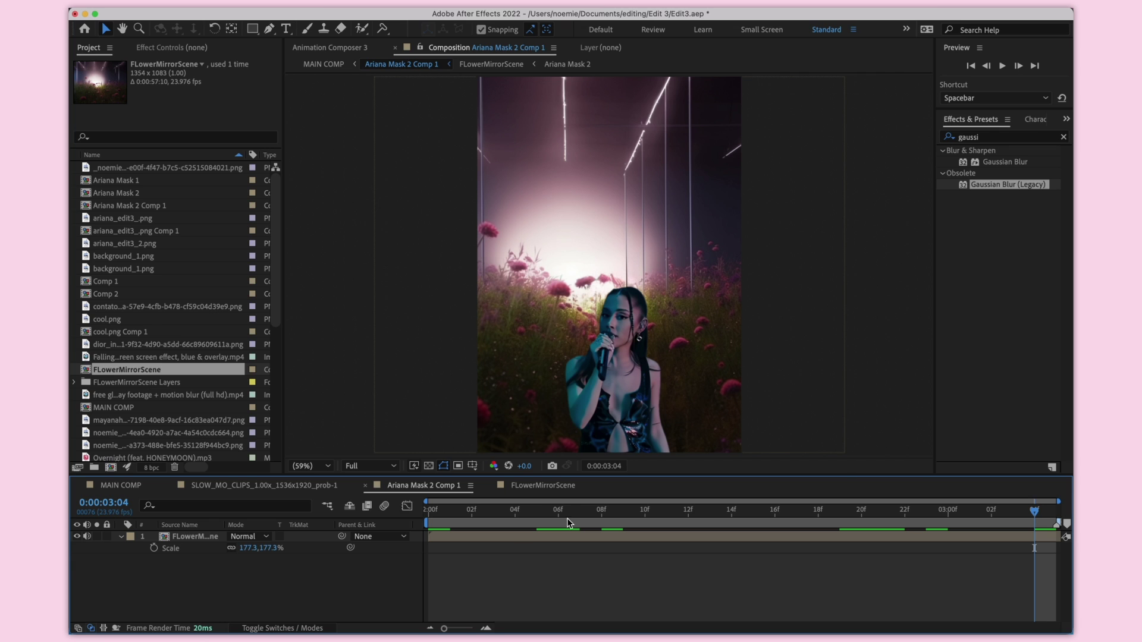
{"action": "left_click", "coordinate": [521, 487]}
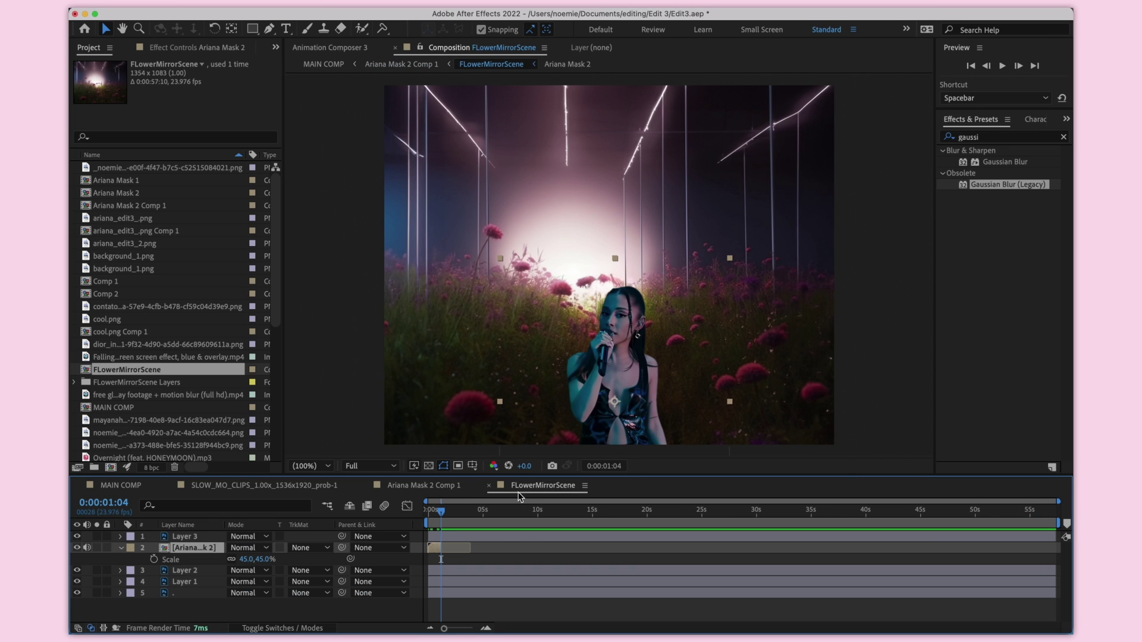
Set FLowerMirrorScene's duration to 0:00:01:10 in Composition Settings.
{"action": "left_click", "coordinate": [261, 10]}
{"action": "left_click", "coordinate": [257, 39]}
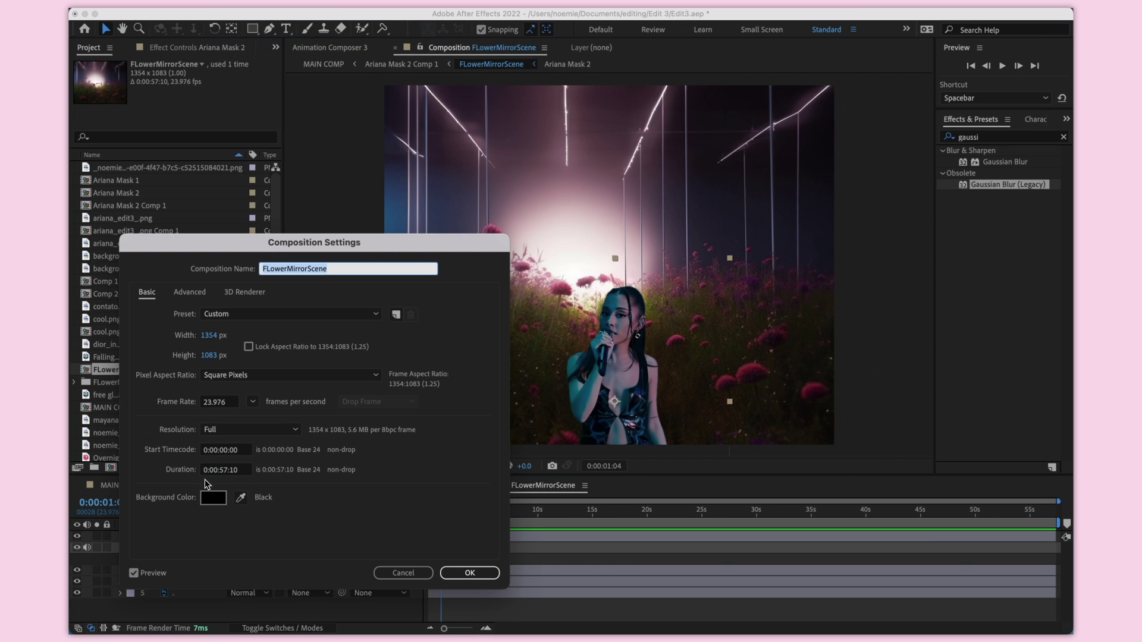
{"action": "left_click", "coordinate": [229, 472]}
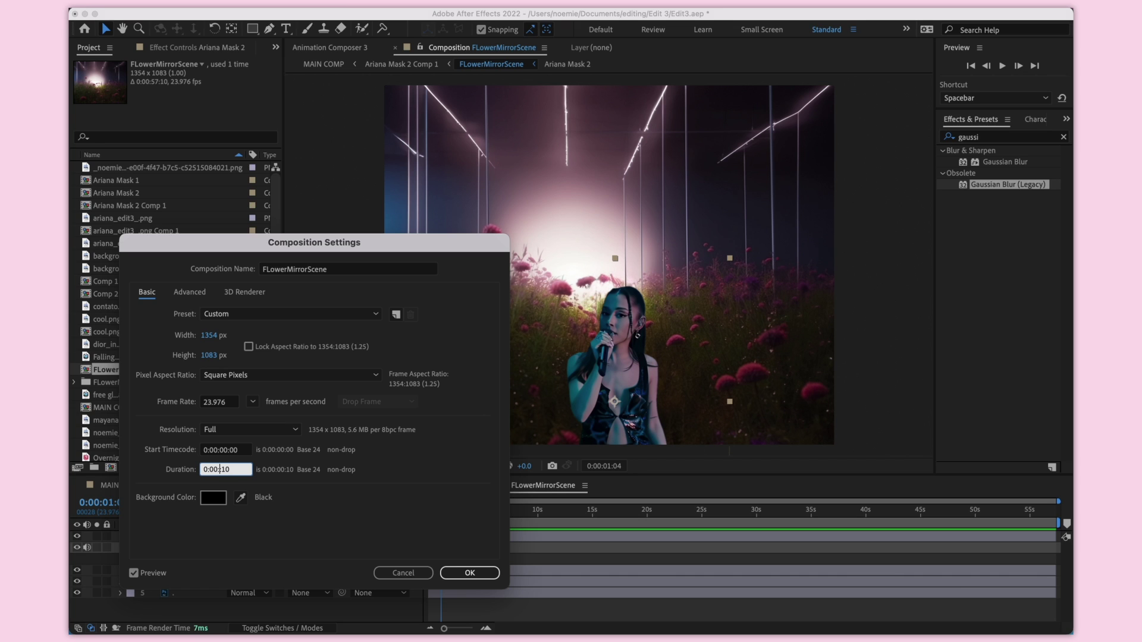
{"action": "left_click", "coordinate": [471, 572]}
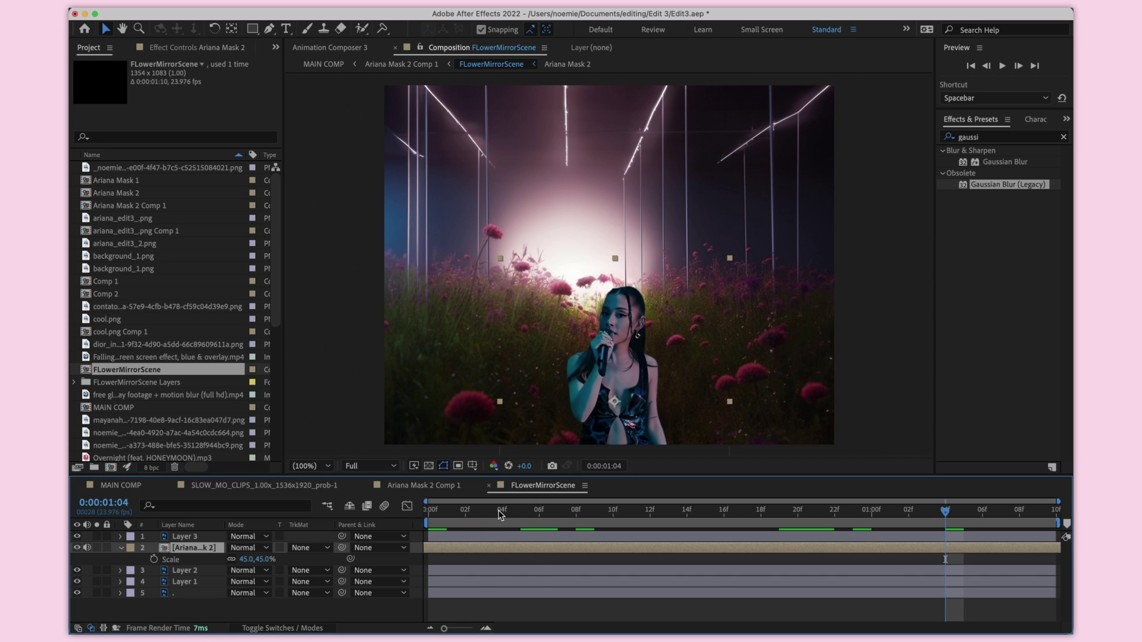
Shrink the singer to 27%, nudge her upward, and move her layer beneath Layer 2.
{"action": "key", "text": "s"}
{"action": "left_click", "coordinate": [96, 548]}
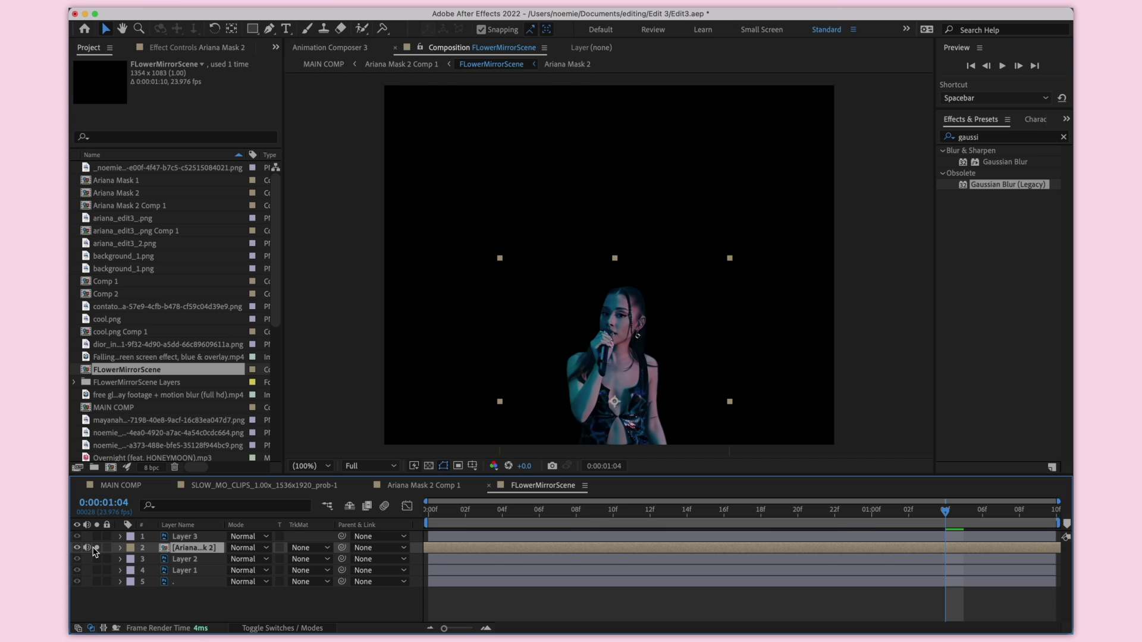
{"action": "left_click", "coordinate": [95, 548]}
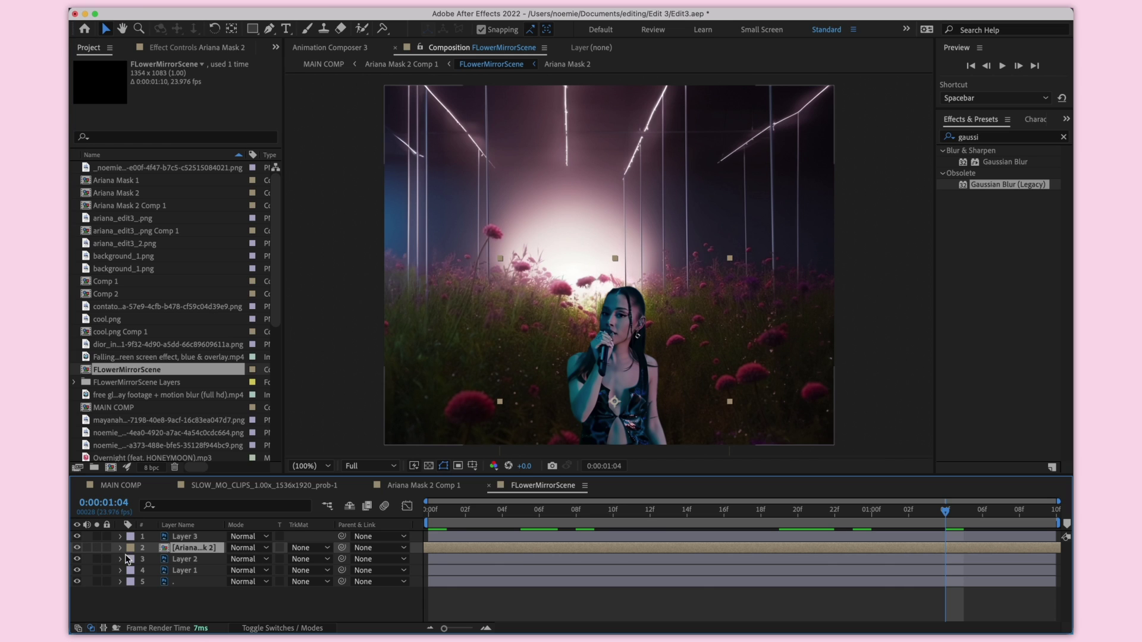
{"action": "key", "text": "s"}
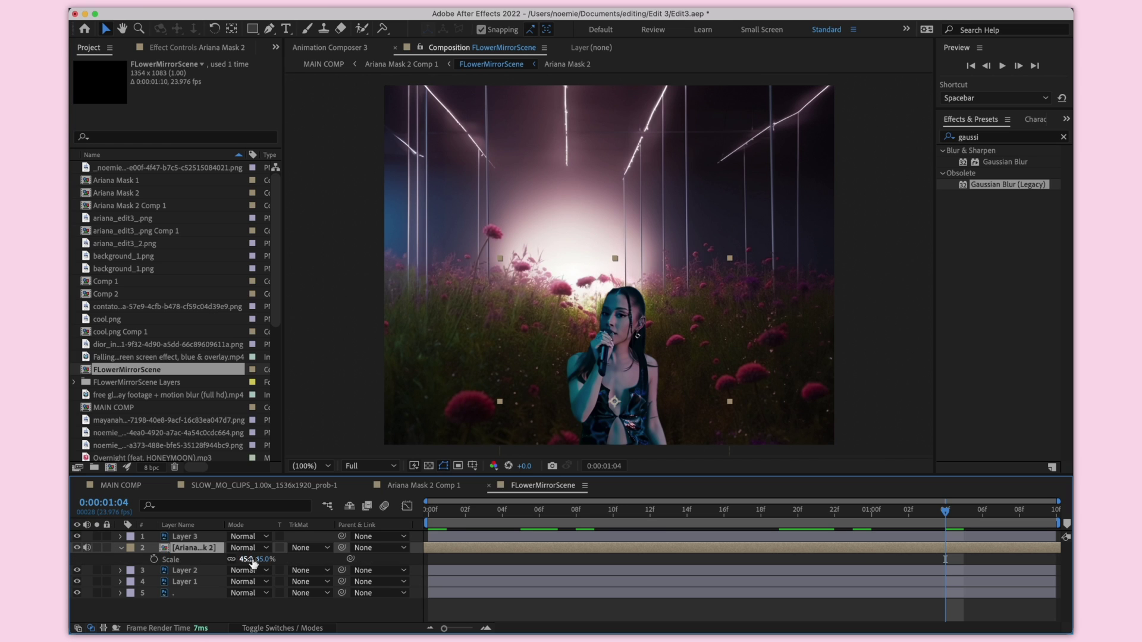
{"action": "left_click_drag", "start_coordinate": [249, 560], "coordinate": [247, 563]}
{"action": "key", "text": "shift+Up"}
{"action": "key", "text": "shift+Up"}
{"action": "key", "text": "shift+Up"}
{"action": "key", "text": "shift+Up"}
{"action": "key", "text": "shift+Up"}
{"action": "key", "text": "shift+Up"}
{"action": "key", "text": "shift+Up"}
{"action": "key", "text": "shift+Up"}
{"action": "key", "text": "shift+Up"}
{"action": "key", "text": "shift+Up"}
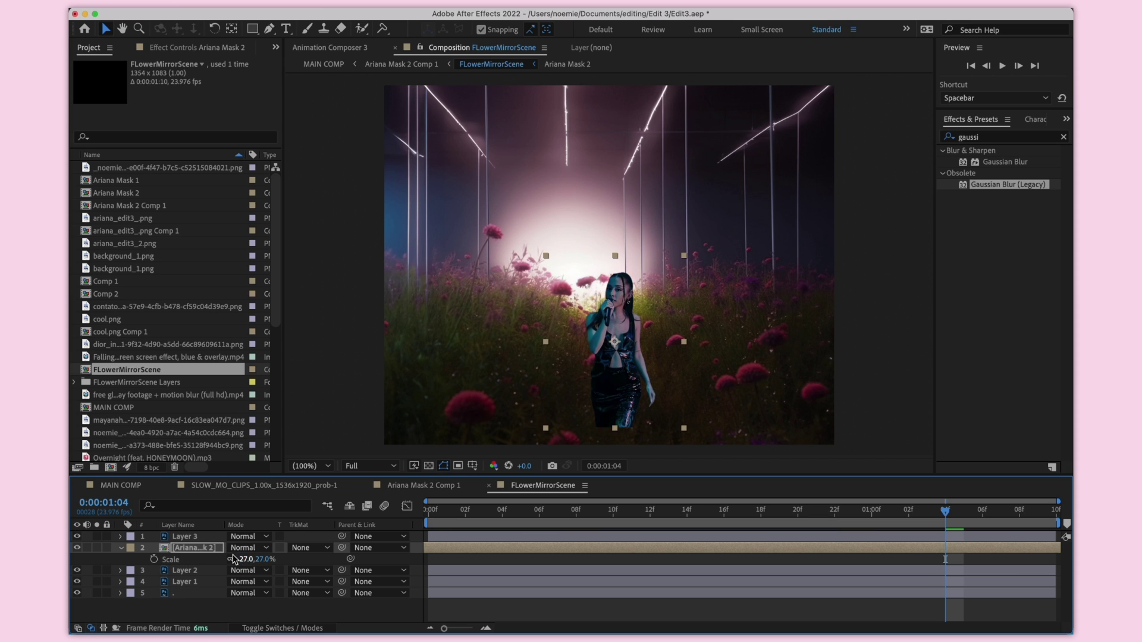
{"action": "key", "text": "super+bracketleft"}
{"action": "key", "text": "shift+Up"}
{"action": "key", "text": "shift+Up"}
{"action": "key", "text": "shift+Up"}
{"action": "key", "text": "shift+Up"}
{"action": "key", "text": "shift+Up"}
{"action": "key", "text": "shift+Up"}
{"action": "key", "text": "shift+Up"}
{"action": "key", "text": "shift+Up"}
{"action": "key", "text": "shift+Up"}
{"action": "key", "text": "shift+Up"}
{"action": "key", "text": "shift+Up"}
{"action": "key", "text": "shift+Up"}
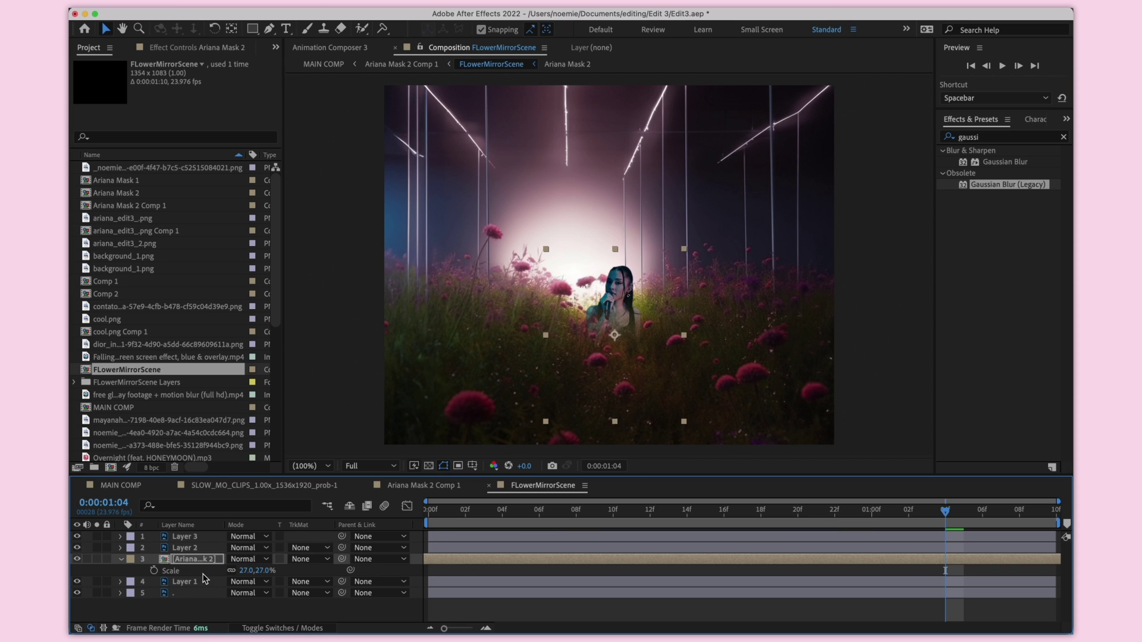
{"action": "key", "text": "shift+Up"}
{"action": "key", "text": "shift+Up"}
{"action": "key", "text": "shift+Up"}
{"action": "key", "text": "shift+Up"}
{"action": "key", "text": "shift+Up"}
{"action": "key", "text": "shift+Up"}
{"action": "key", "text": "shift+Up"}
{"action": "key", "text": "shift+Up"}
{"action": "key", "text": "shift+Up"}
{"action": "key", "text": "shift+Up"}
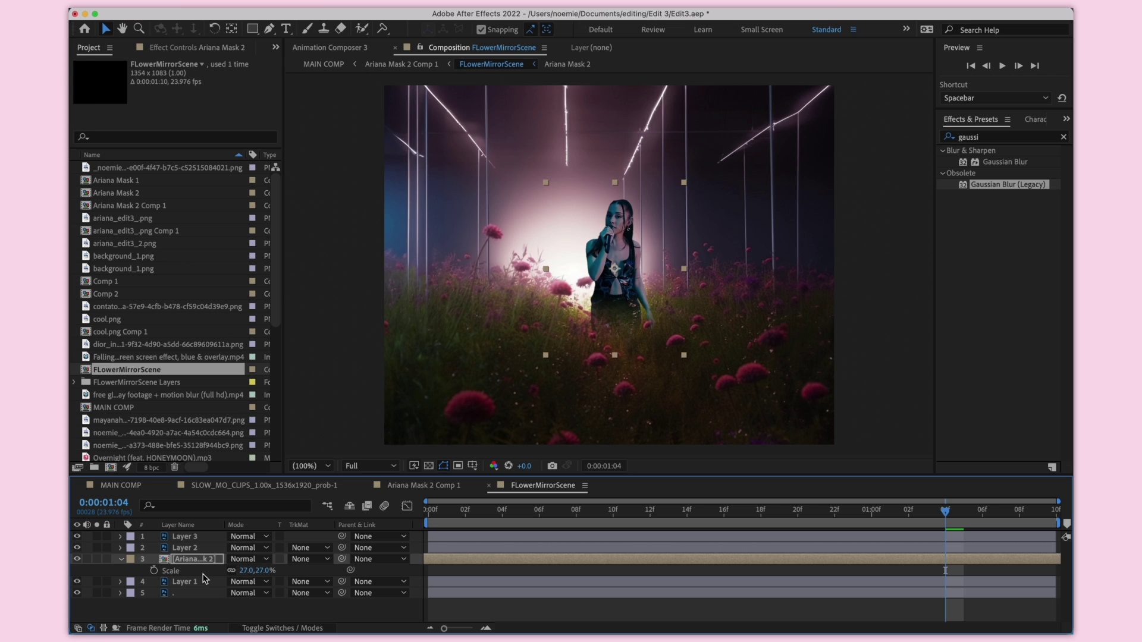
{"action": "mouse_move", "coordinate": [194, 565]}
{"action": "left_mouse_down"}
{"action": "mouse_move", "coordinate": [196, 591]}
{"action": "mouse_move", "coordinate": [186, 559]}
{"action": "left_mouse_up"}
Reduce the singer's scale to 22% and fine-tune her horizontal position.
{"action": "key", "text": "s"}
{"action": "left_click_drag", "start_coordinate": [270, 571], "coordinate": [262, 569]}
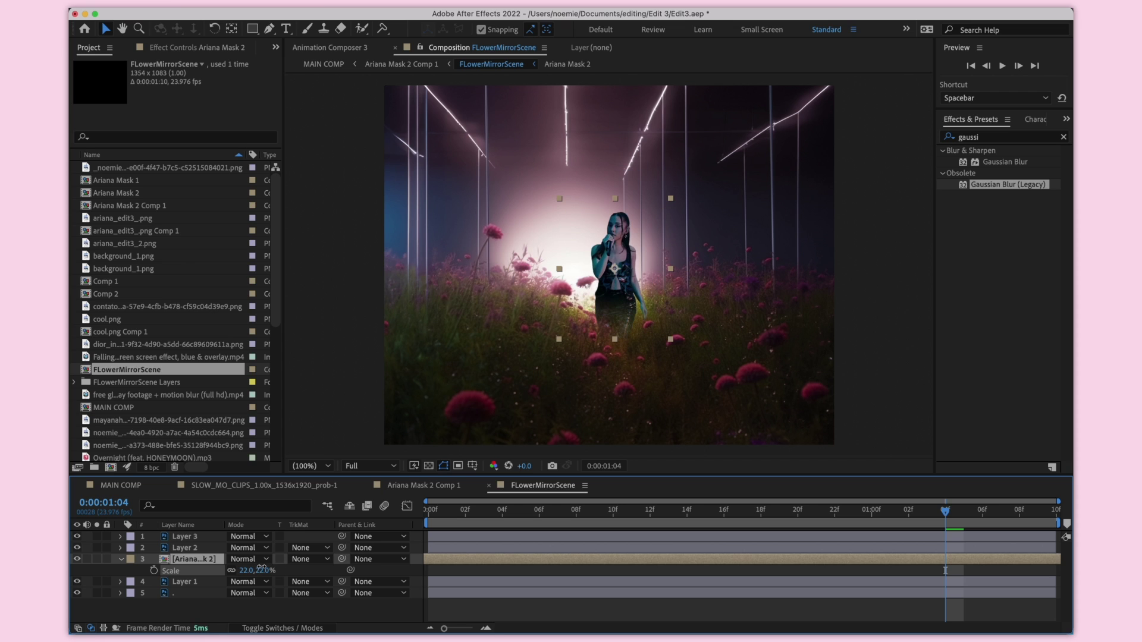
{"action": "key", "text": "shift+Right"}
{"action": "key", "text": "shift+Right"}
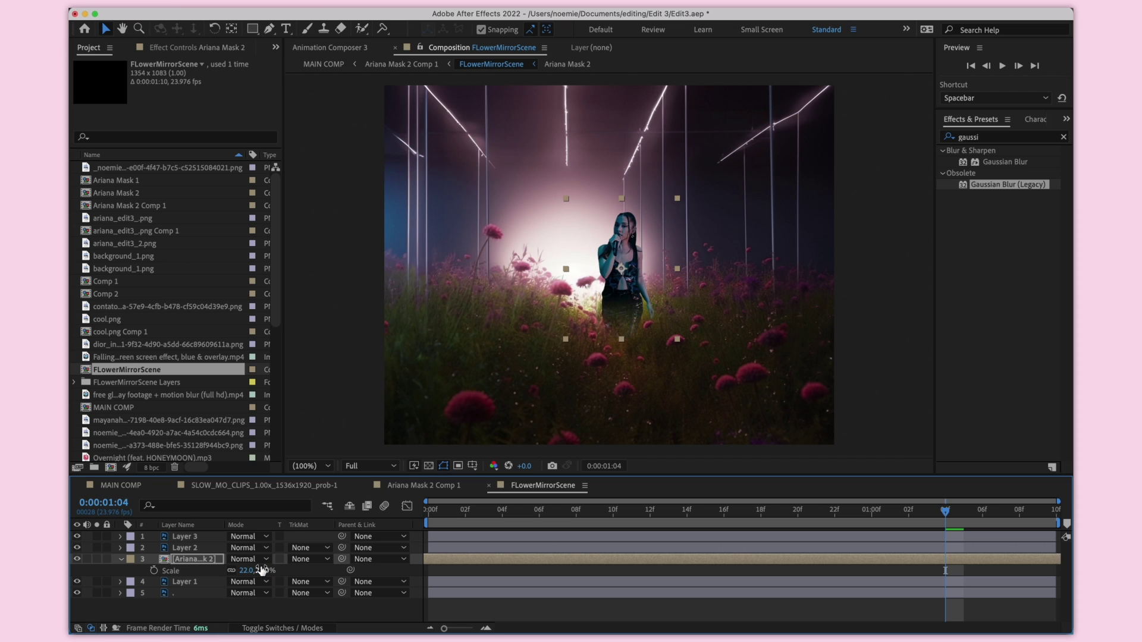
{"action": "key", "text": "shift+Left"}
{"action": "key", "text": "shift+Left"}
Preview the composition, then return to the first frame and deselect the singer.
{"action": "left_click", "coordinate": [438, 512]}
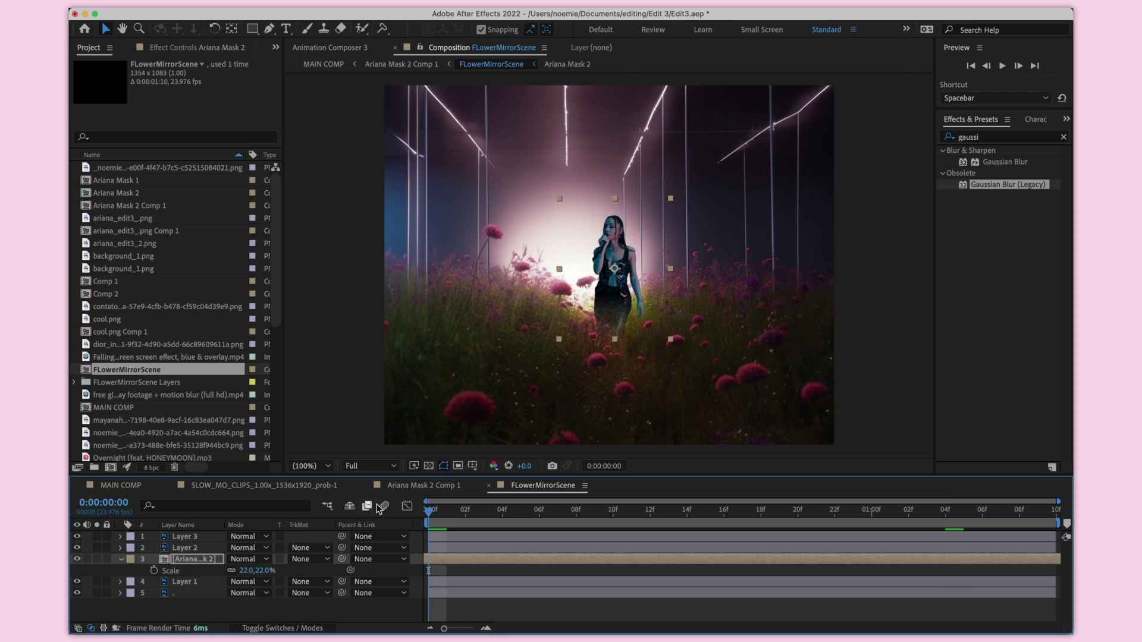
{"action": "key", "text": "space"}
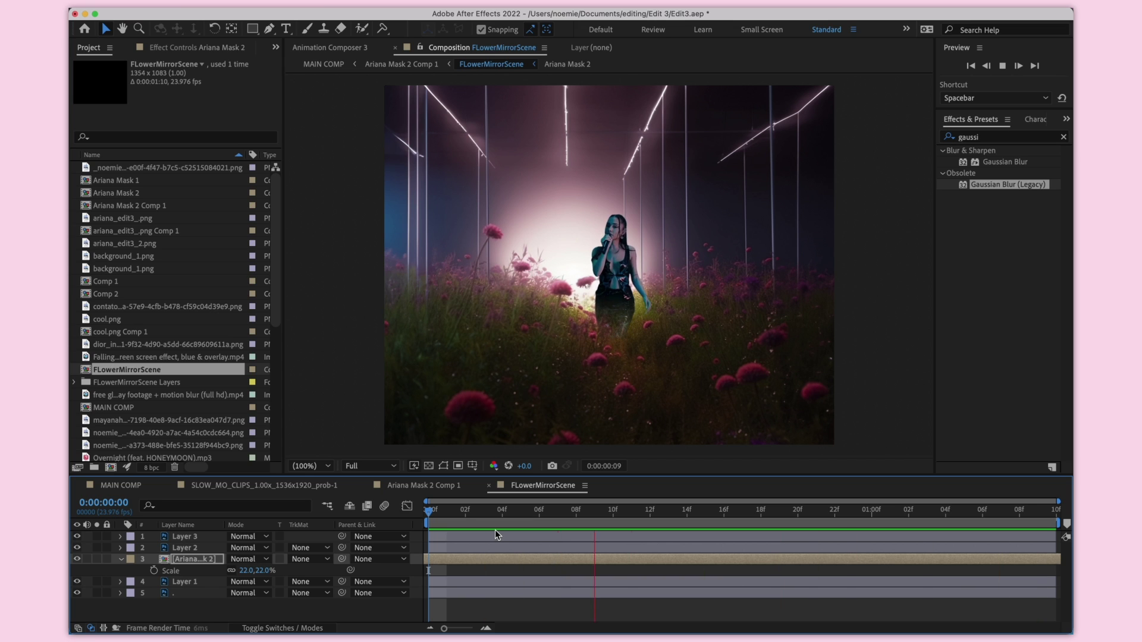
{"action": "left_click", "coordinate": [462, 520]}
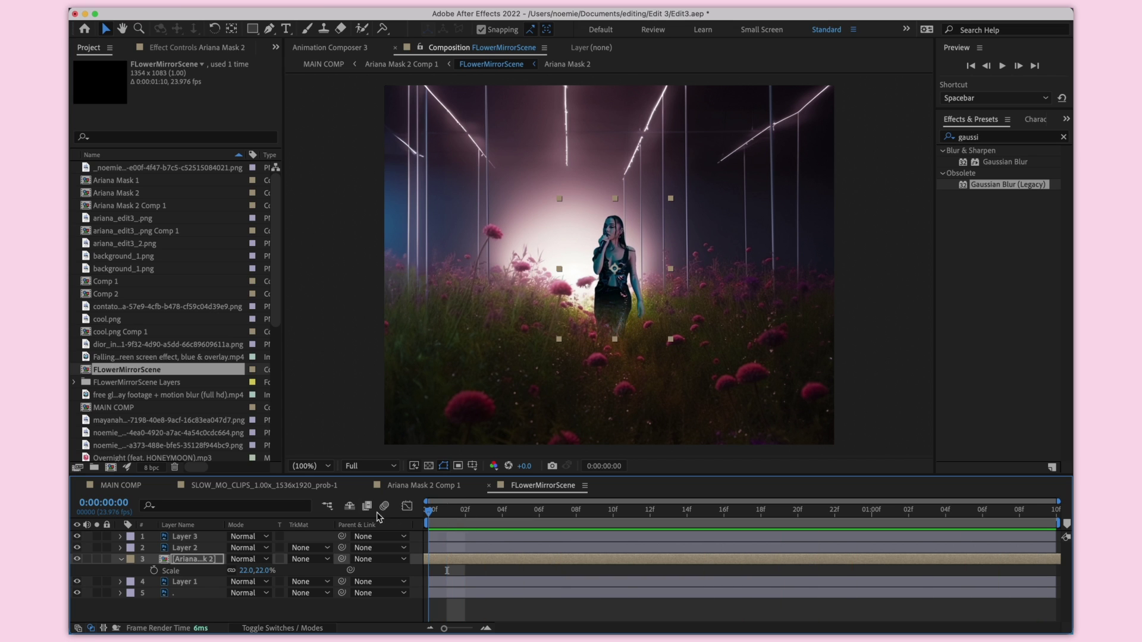
{"action": "left_click_drag", "start_coordinate": [462, 520], "coordinate": [422, 520]}
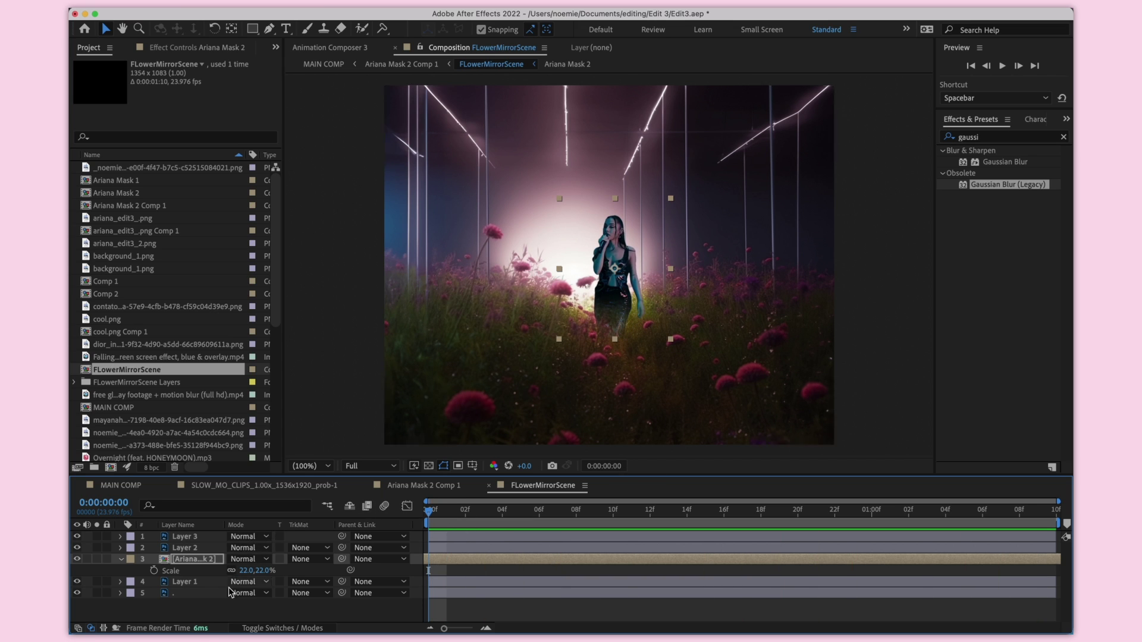
{"action": "left_click", "coordinate": [122, 559]}
{"action": "left_click", "coordinate": [191, 601]}
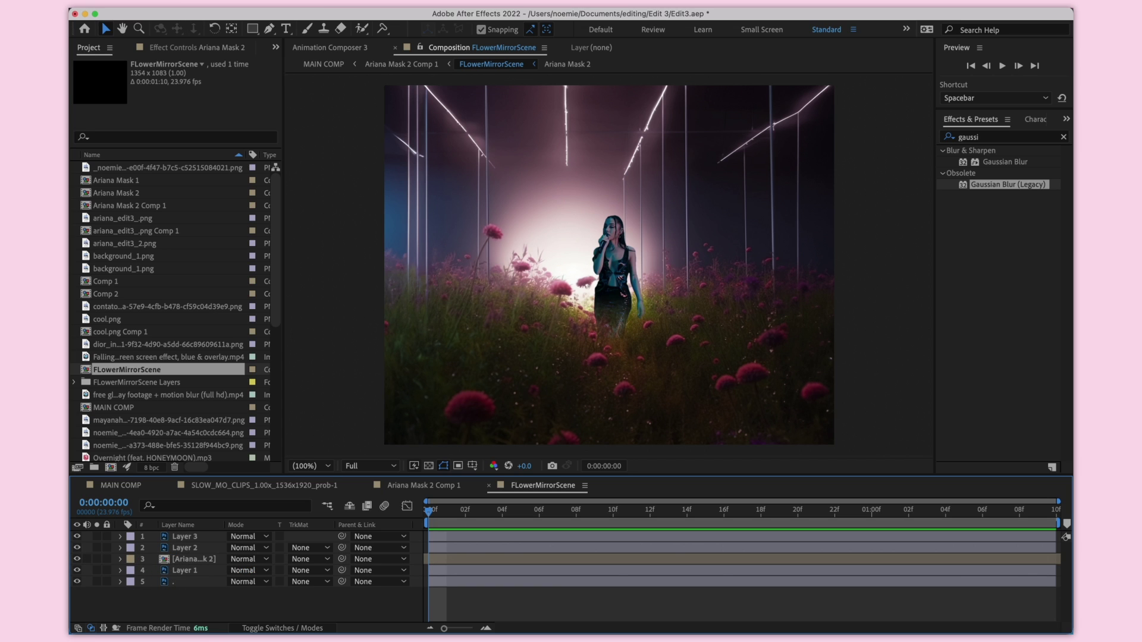
{"action": "left_click", "coordinate": [235, 4]}
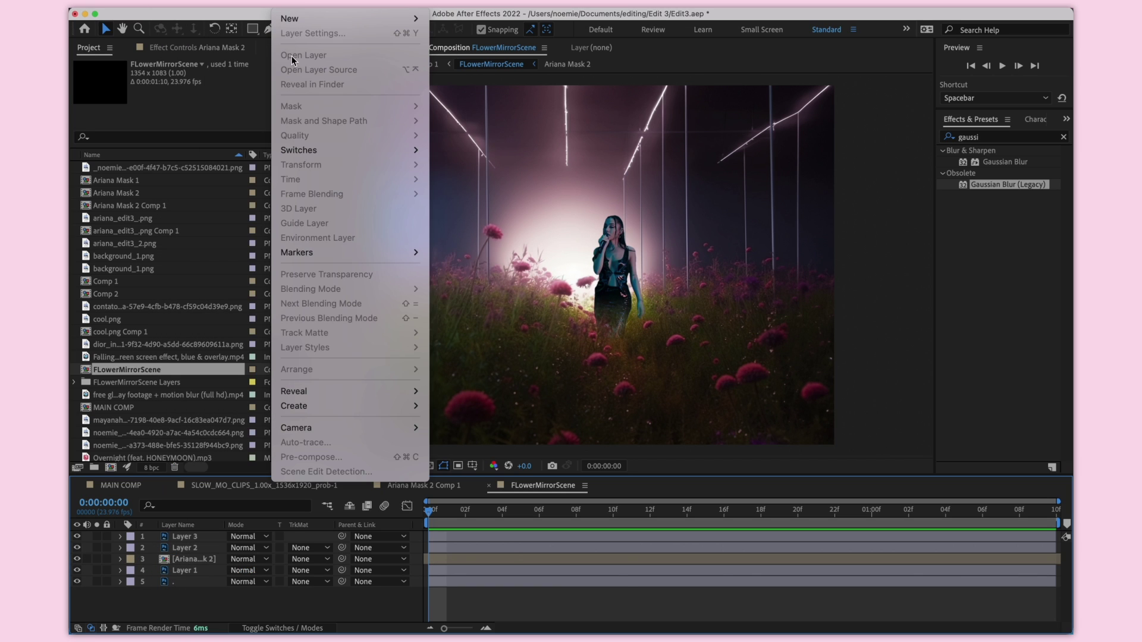
Create a two-node Camera 1 with the 35mm preset and dismiss the 2D-layer warning.
{"action": "mouse_move", "coordinate": [374, 24]}
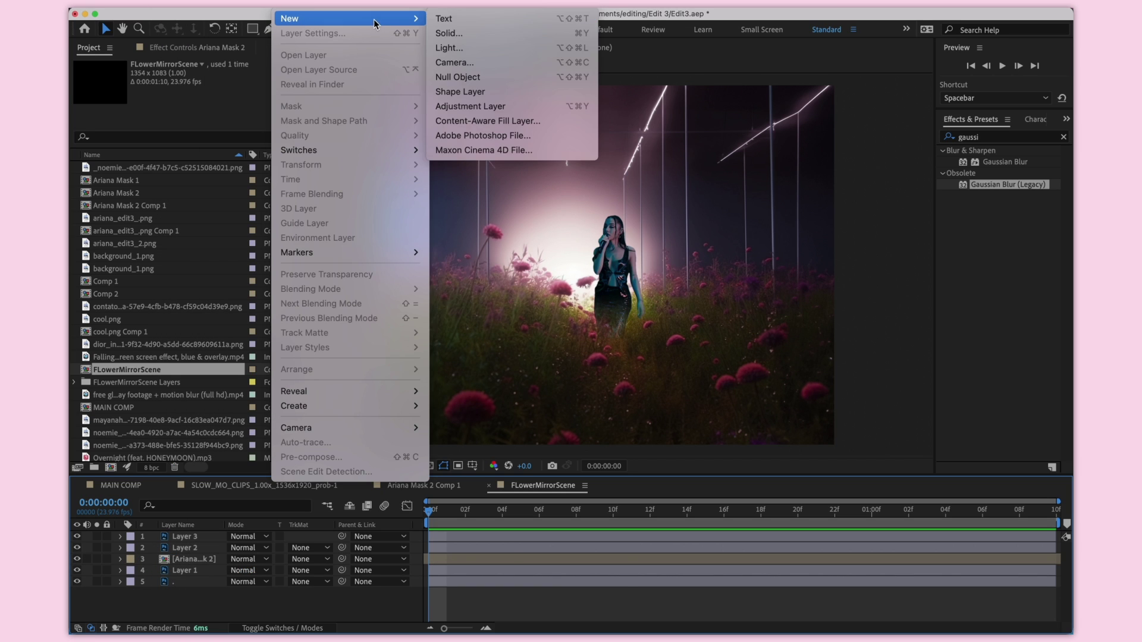
{"action": "left_click", "coordinate": [475, 64]}
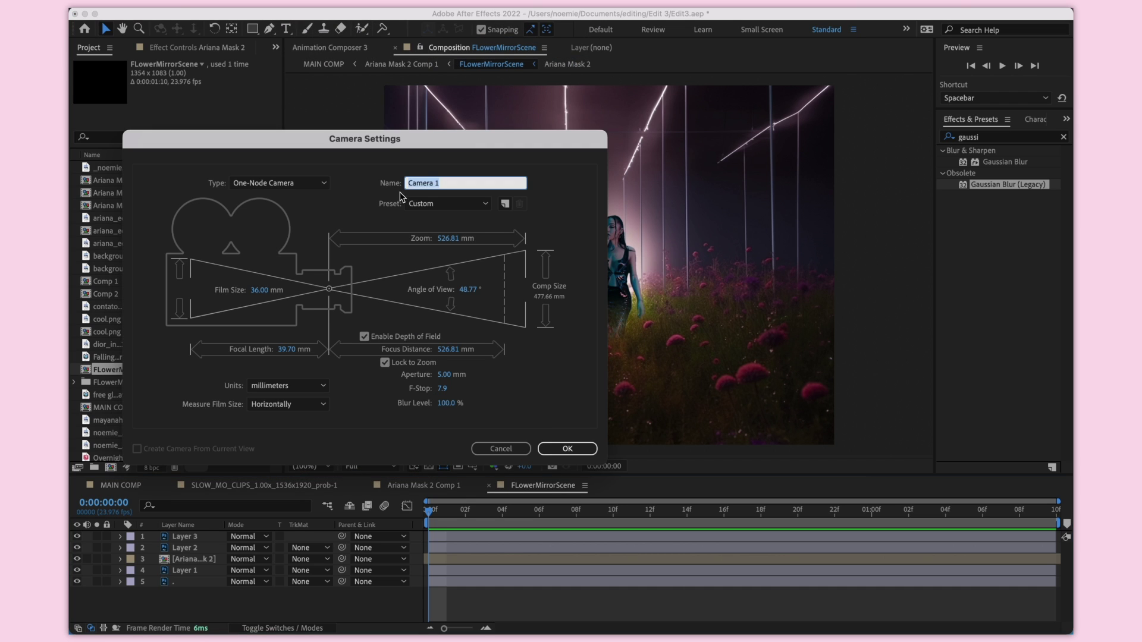
{"action": "left_click", "coordinate": [273, 182]}
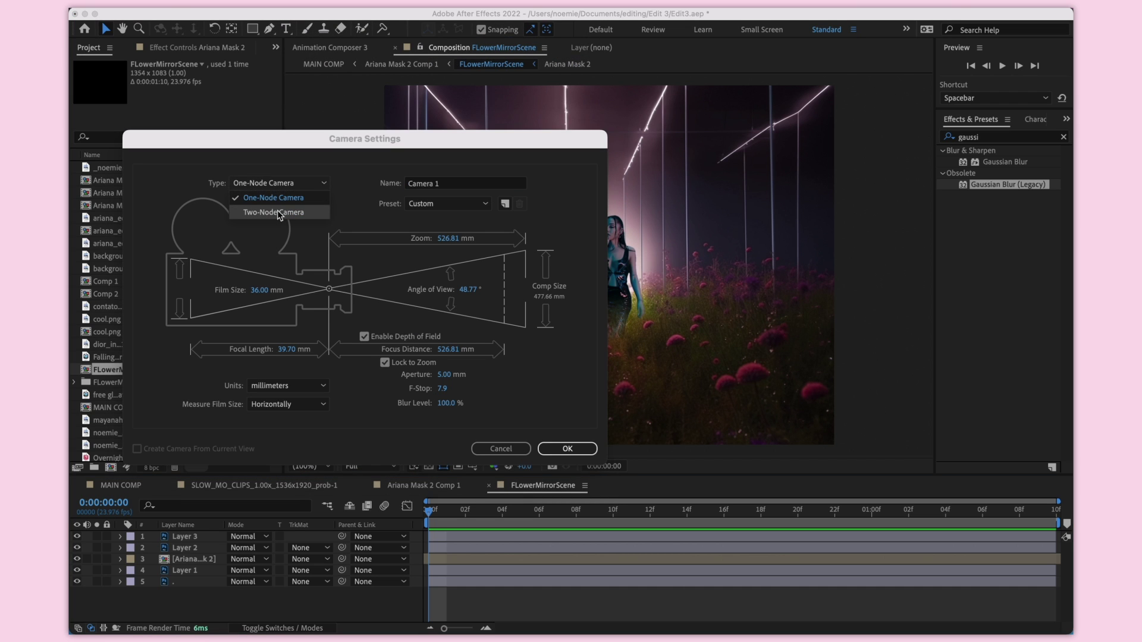
{"action": "left_click", "coordinate": [276, 212]}
{"action": "left_click", "coordinate": [433, 203]}
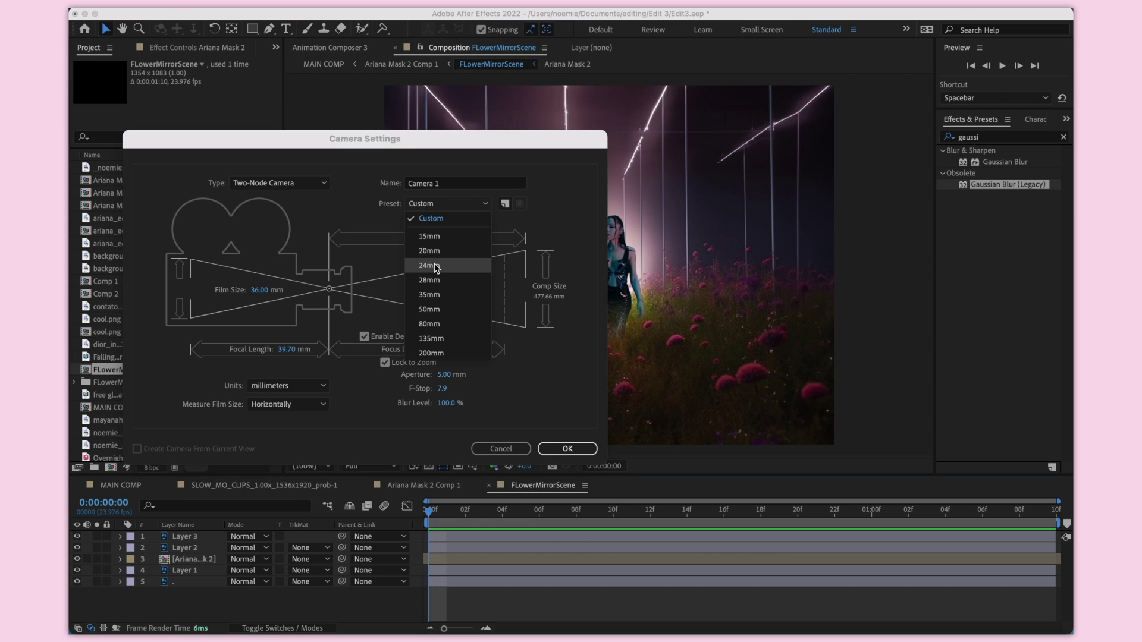
{"action": "left_click", "coordinate": [433, 295]}
{"action": "left_click", "coordinate": [567, 448]}
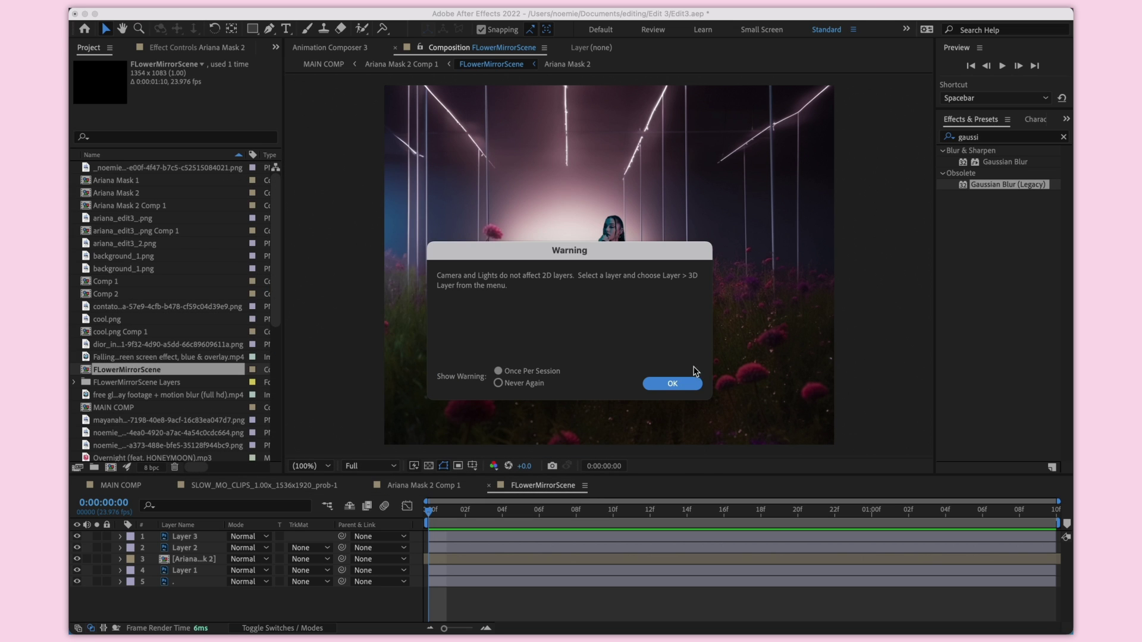
{"action": "left_click", "coordinate": [672, 382]}
{"action": "left_click", "coordinate": [296, 626]}
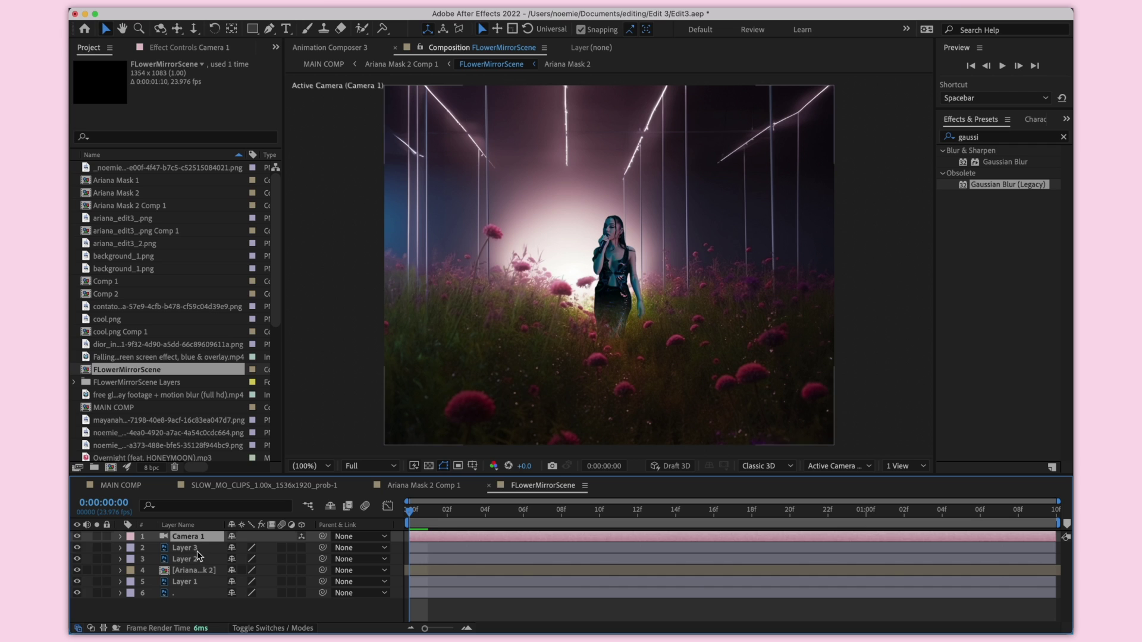
Make layers 2–6 3D and show Top and Default views side by side.
{"action": "left_click", "coordinate": [197, 550]}
{"action": "left_click", "coordinate": [197, 592], "text": "shift"}
{"action": "left_click", "coordinate": [302, 593]}
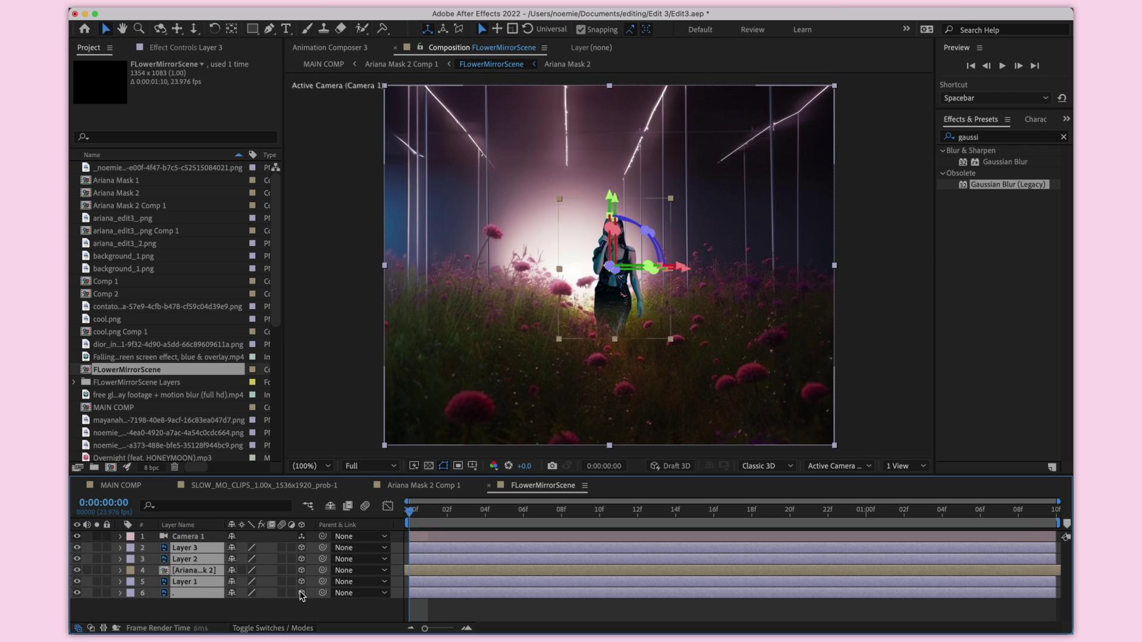
{"action": "left_click", "coordinate": [452, 607]}
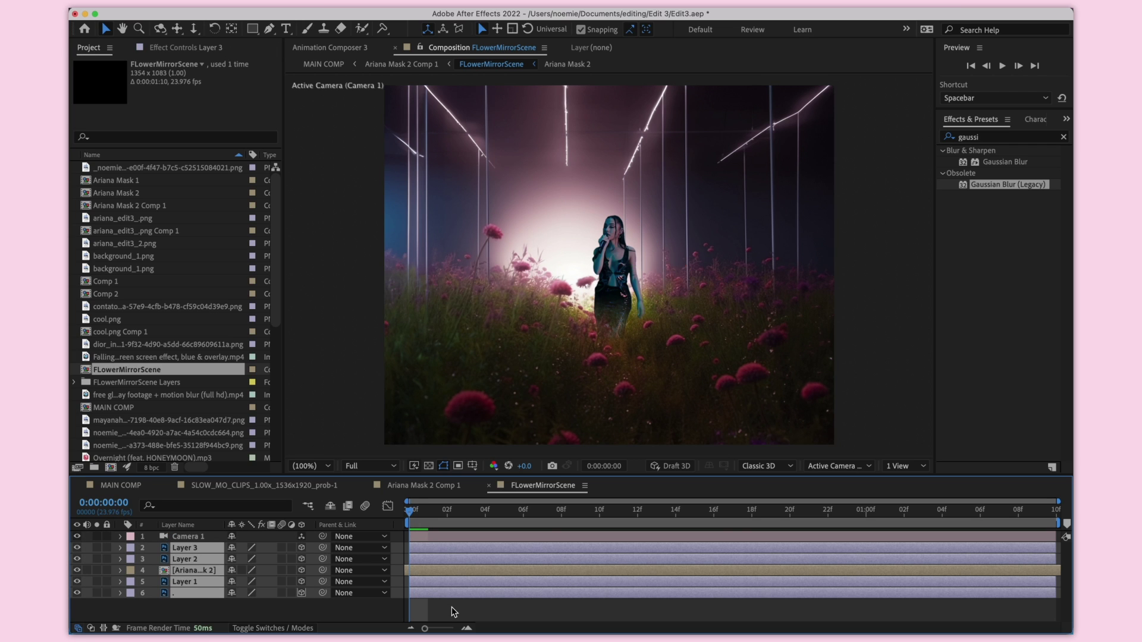
{"action": "left_click", "coordinate": [923, 475]}
{"action": "left_click", "coordinate": [916, 489]}
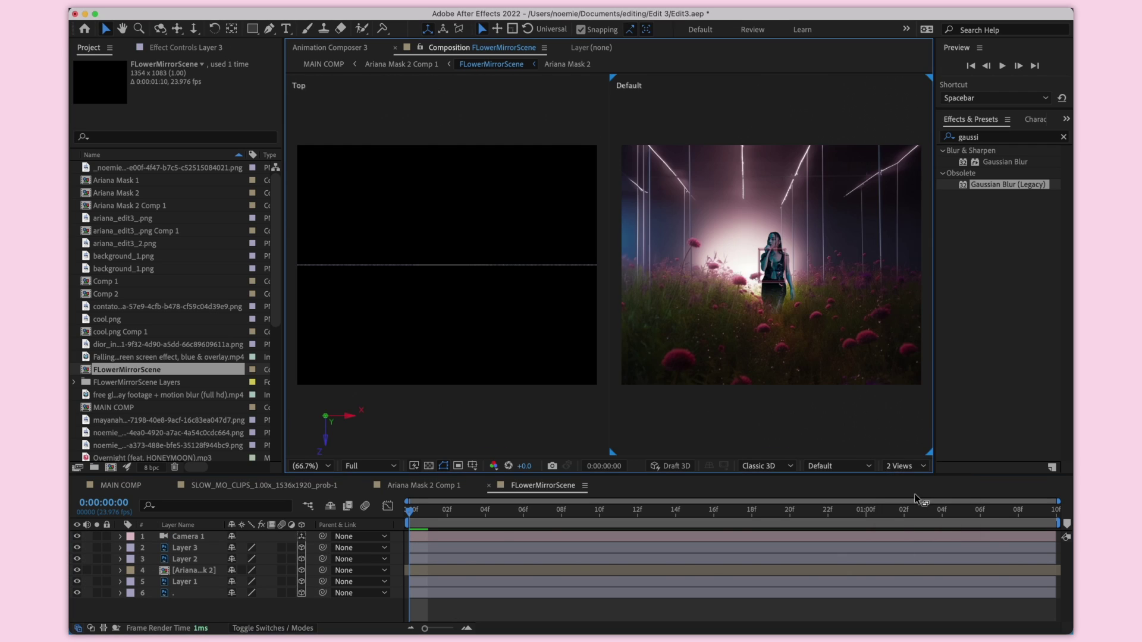
Push the bottom background layer deeper and scale it to 130%.
{"action": "left_click", "coordinate": [194, 592]}
{"action": "left_click_drag", "start_coordinate": [448, 317], "coordinate": [460, 195]}
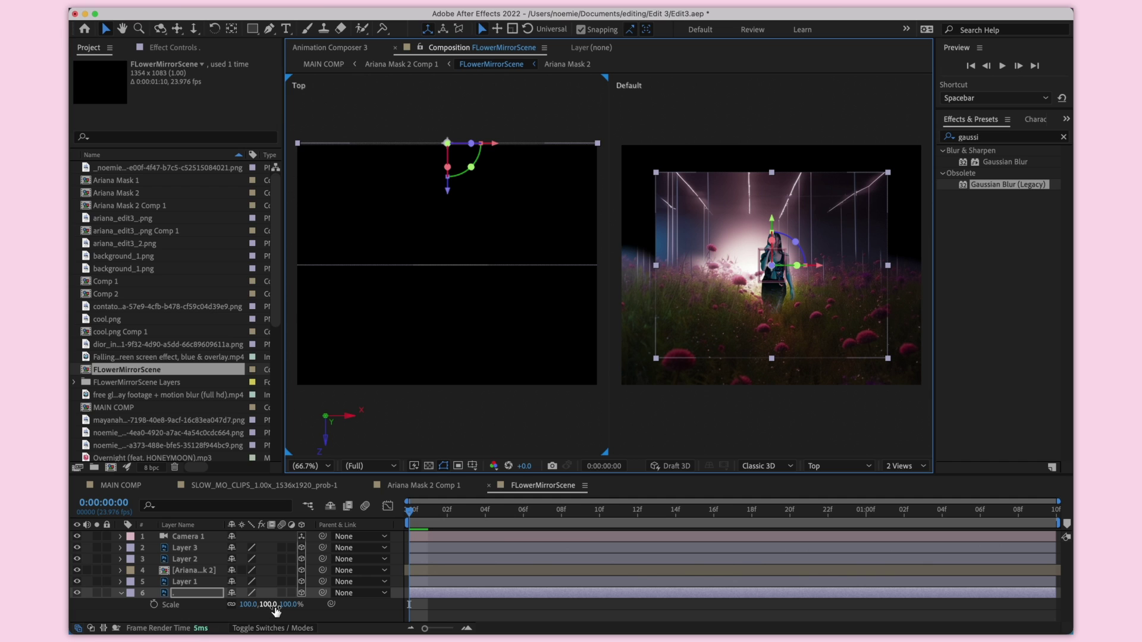
{"action": "left_click_drag", "start_coordinate": [274, 607], "coordinate": [289, 605]}
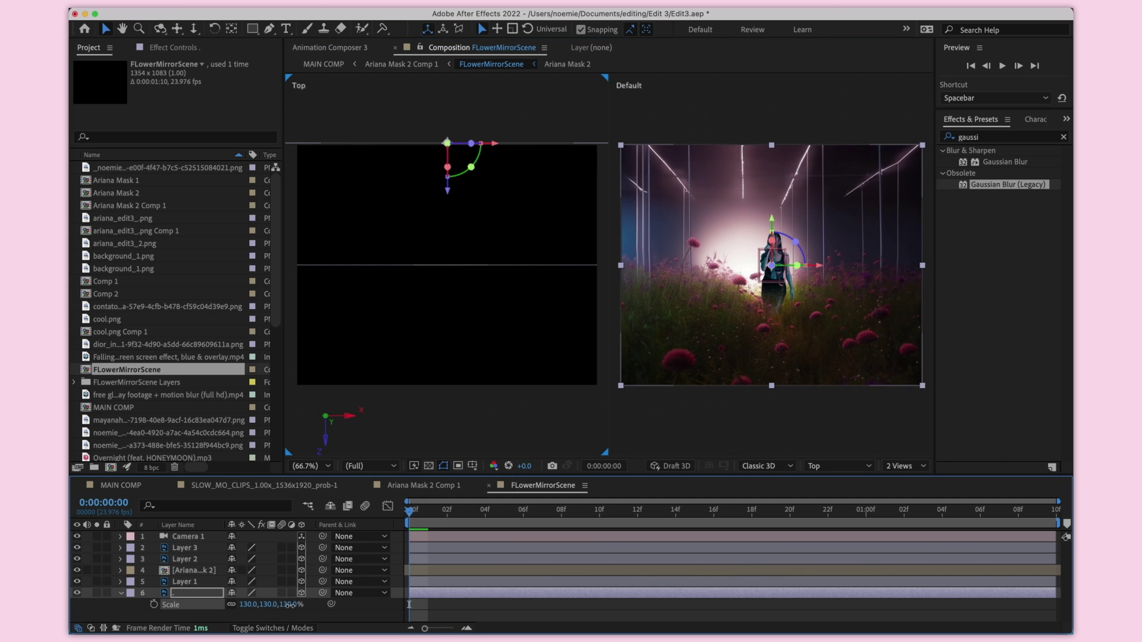
Move Layer 3 forward toward the camera and shrink it to 75%.
{"action": "left_click", "coordinate": [192, 548]}
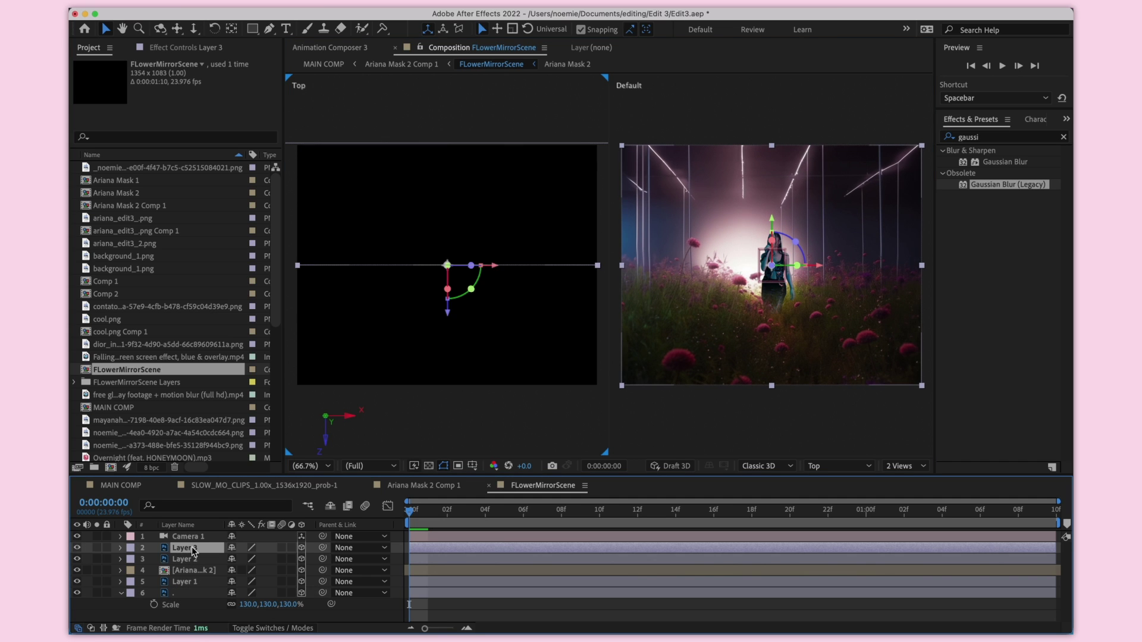
{"action": "left_click_drag", "start_coordinate": [448, 313], "coordinate": [447, 421]}
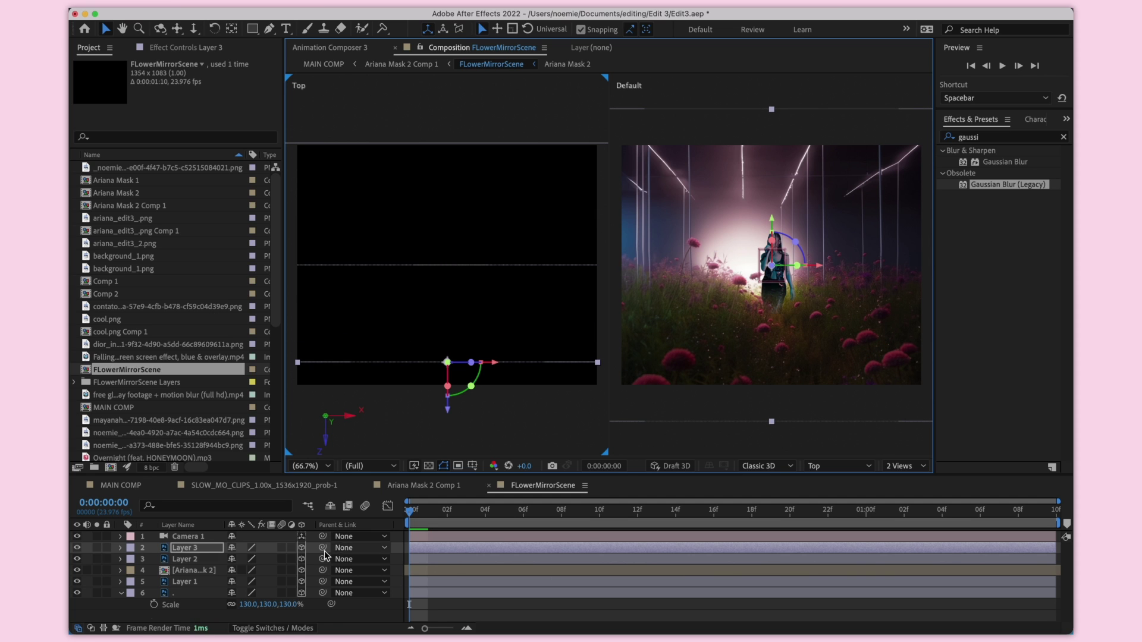
{"action": "key", "text": "s"}
{"action": "left_click_drag", "start_coordinate": [274, 560], "coordinate": [260, 562]}
Push the singer and Layer 1 further back along Z in Top view.
{"action": "left_click", "coordinate": [201, 581]}
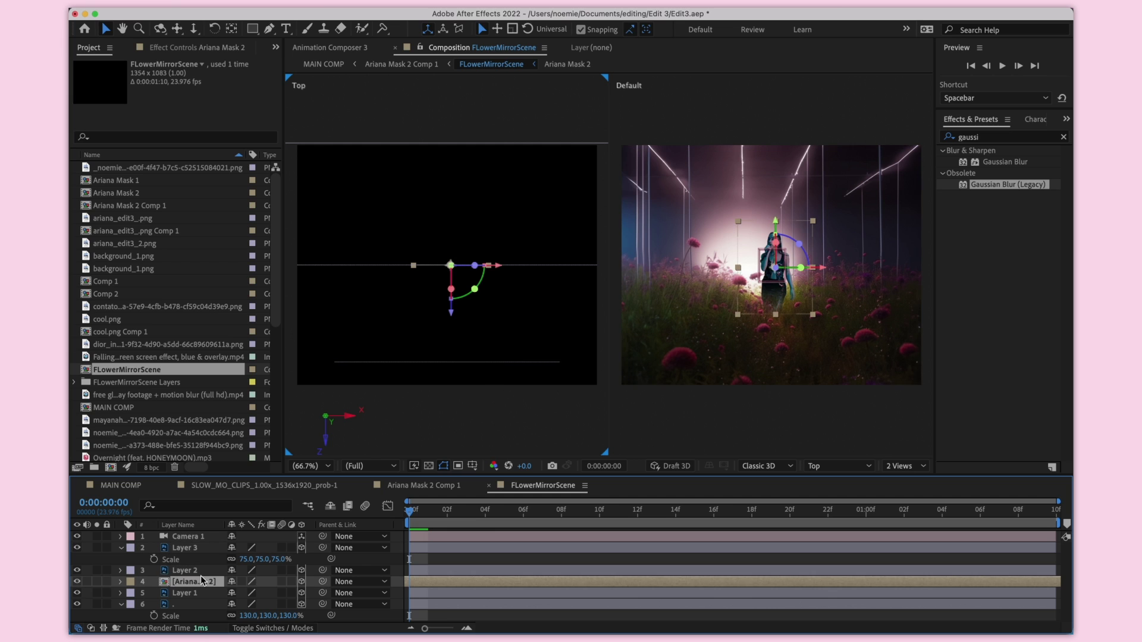
{"action": "left_click", "coordinate": [197, 594]}
{"action": "left_click", "coordinate": [196, 581], "text": "shift"}
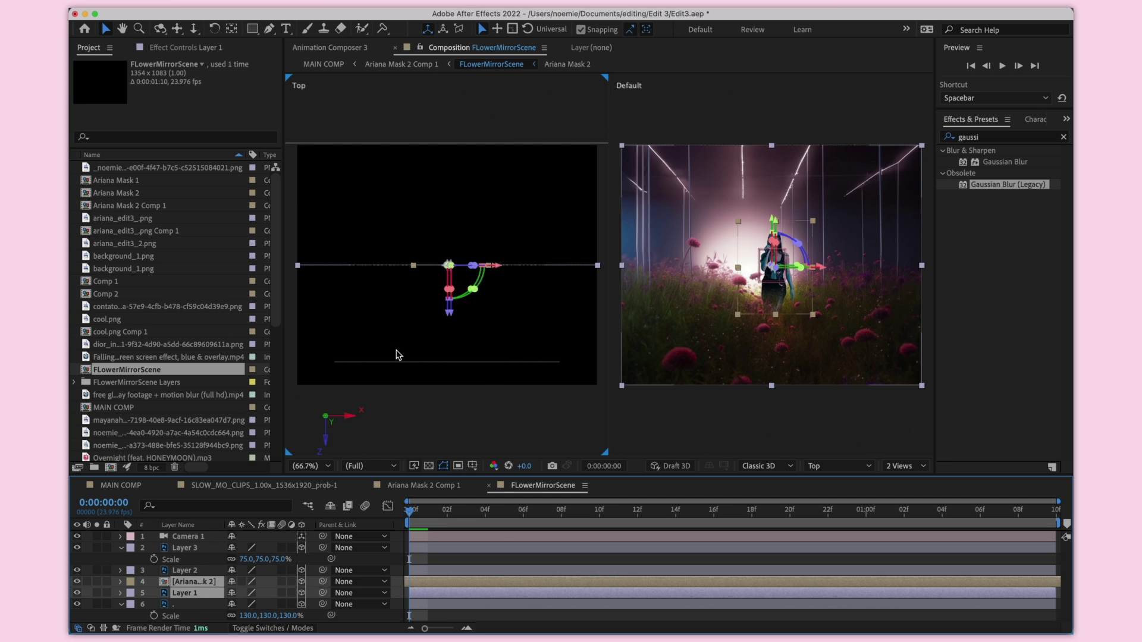
{"action": "left_click_drag", "start_coordinate": [450, 315], "coordinate": [454, 258]}
Scale Layer 1 to 114% and the singer to 31%.
{"action": "left_click", "coordinate": [453, 572]}
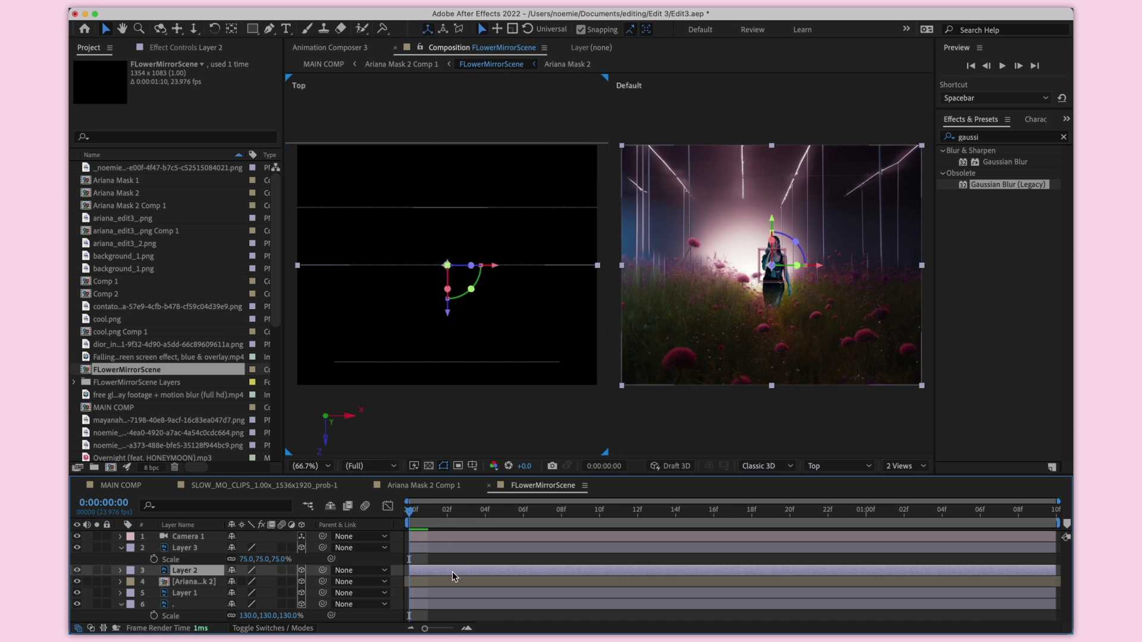
{"action": "left_click", "coordinate": [183, 593]}
{"action": "key", "text": "s"}
{"action": "left_click_drag", "start_coordinate": [271, 604], "coordinate": [280, 605]}
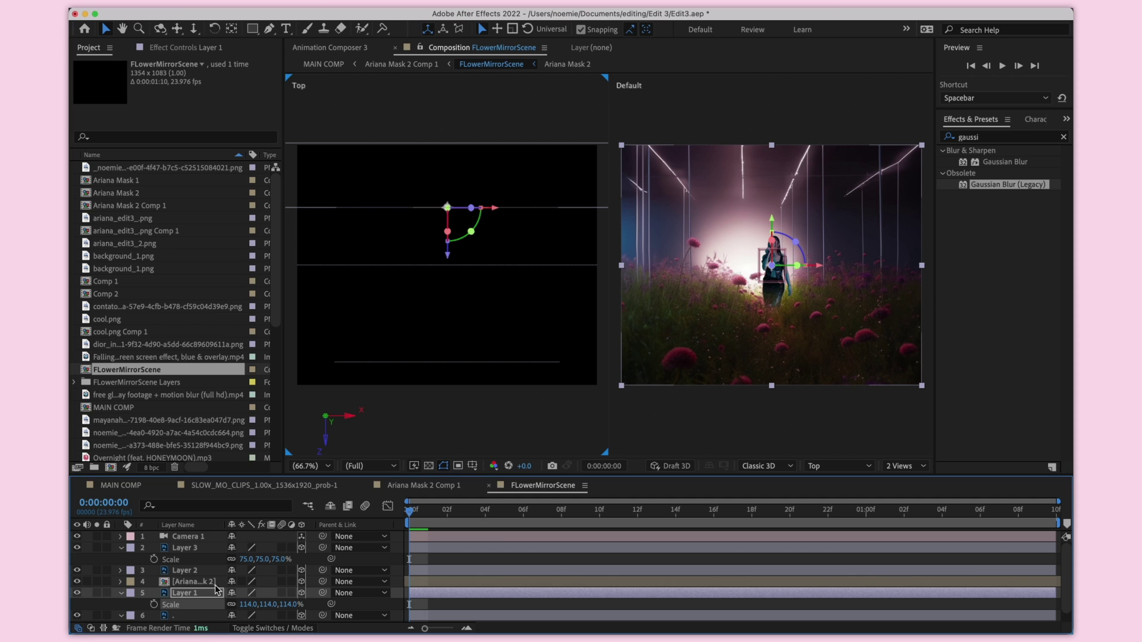
{"action": "left_click", "coordinate": [190, 582]}
{"action": "key", "text": "s"}
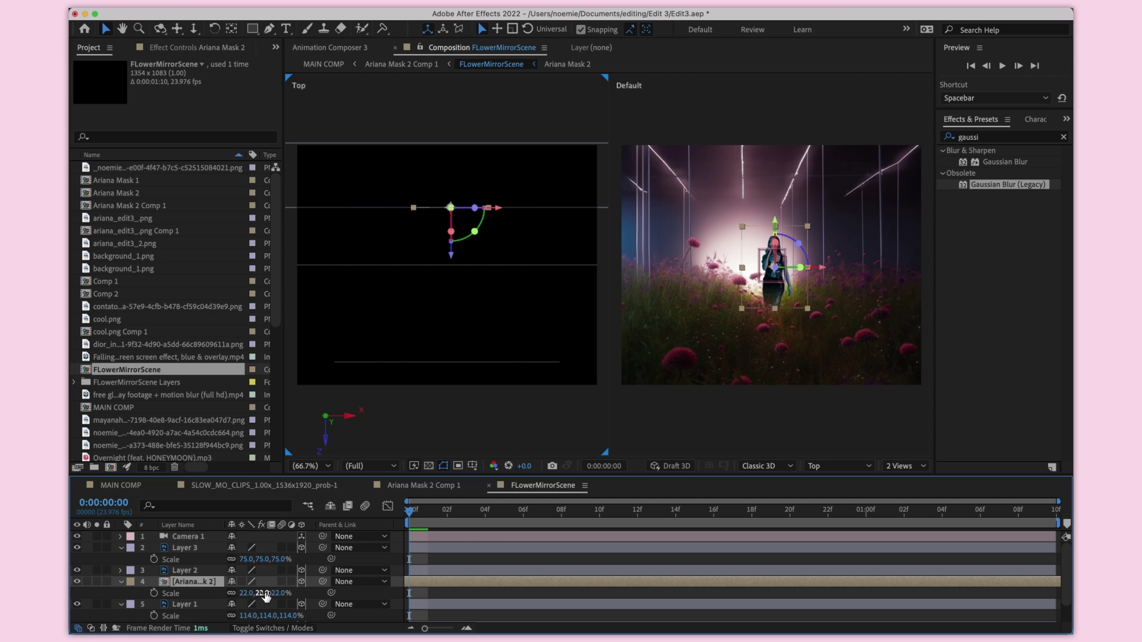
{"action": "left_click_drag", "start_coordinate": [265, 597], "coordinate": [270, 596]}
Lower the singer slightly and pull her a little forward in depth.
{"action": "left_click", "coordinate": [776, 208]}
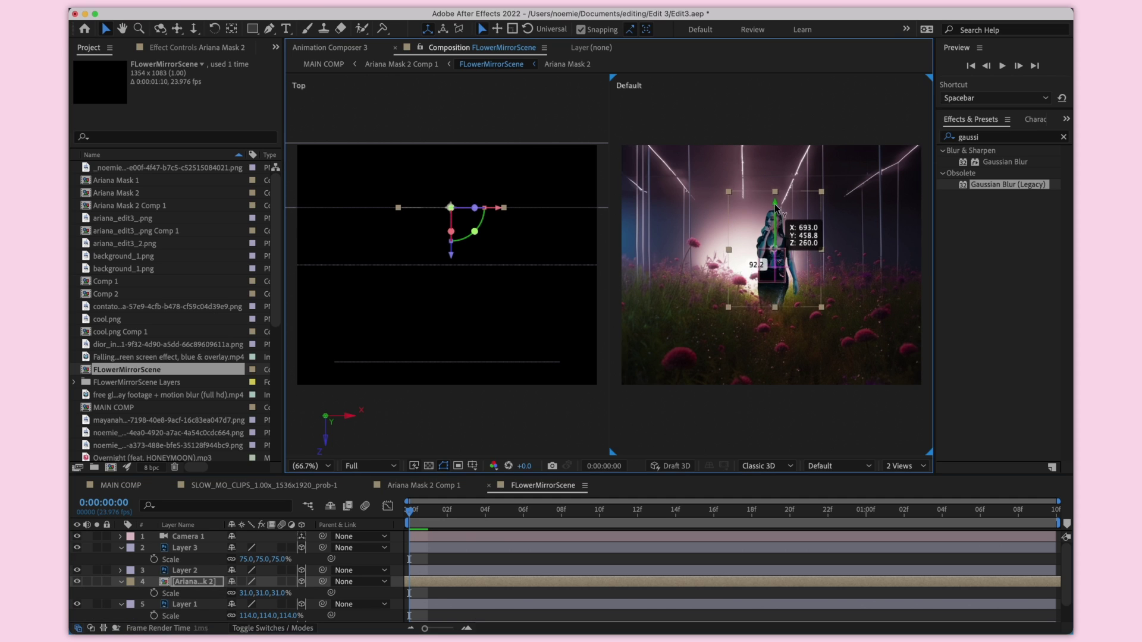
{"action": "left_click_drag", "start_coordinate": [777, 209], "coordinate": [776, 213]}
{"action": "left_click_drag", "start_coordinate": [452, 255], "coordinate": [453, 269]}
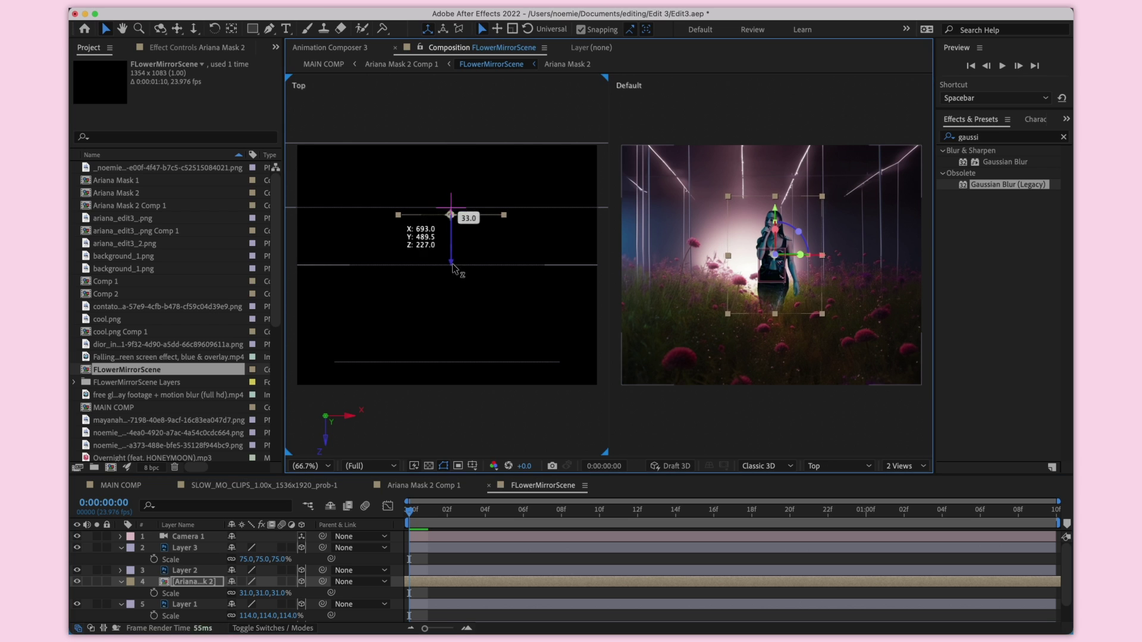
{"action": "scroll", "coordinate": [452, 267], "scroll_direction": "down", "scroll_amount": 3}
Move Camera 1 closer to the layers and switch back to a single view.
{"action": "left_click_drag", "start_coordinate": [450, 371], "coordinate": [450, 288]}
{"action": "key", "text": "super+z"}
{"action": "key", "text": "super+z"}
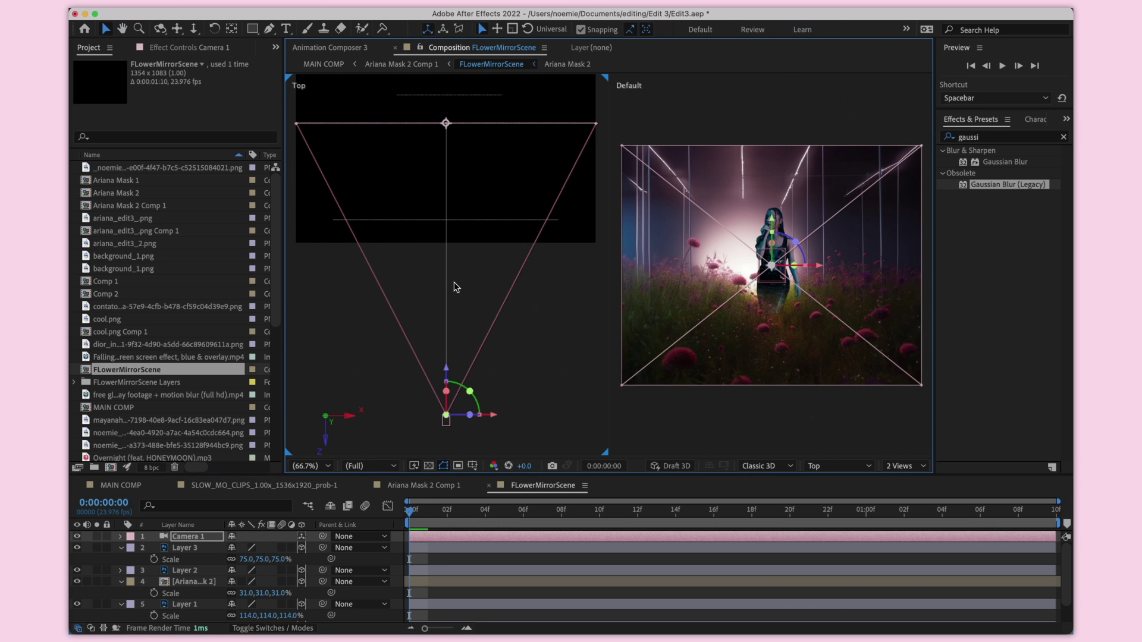
{"action": "left_click_drag", "start_coordinate": [450, 373], "coordinate": [453, 284]}
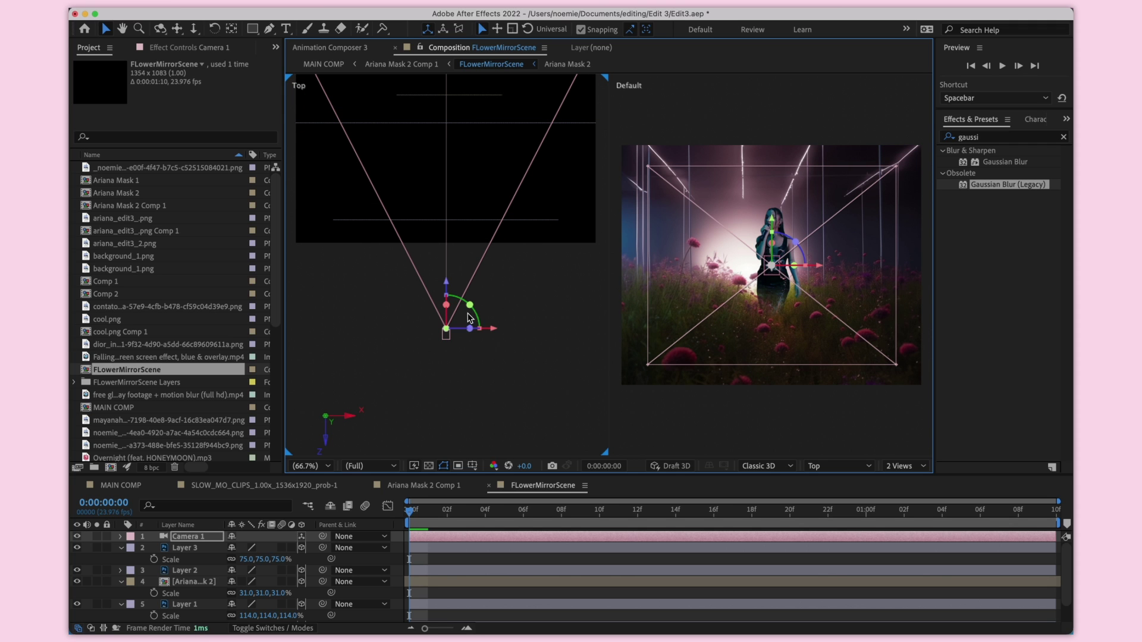
{"action": "left_click", "coordinate": [905, 465]}
{"action": "left_click", "coordinate": [899, 476]}
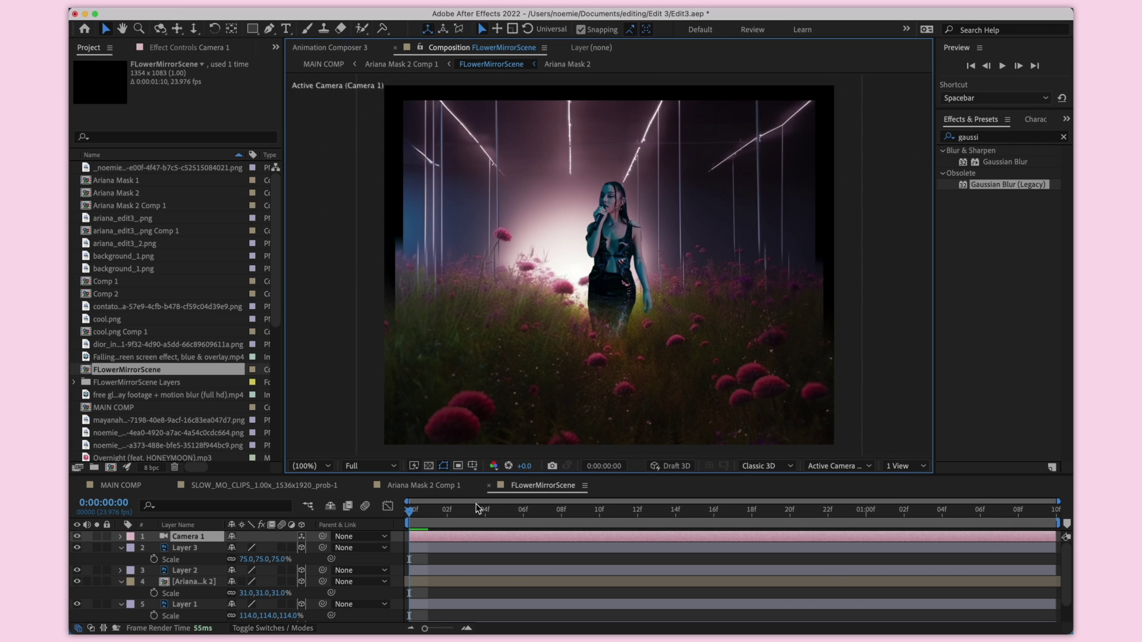
Scale the bottom background layer to 143% and Layer 1 to 121%.
{"action": "scroll", "coordinate": [187, 592], "scroll_direction": "down", "scroll_amount": 2}
{"action": "left_click", "coordinate": [187, 593]}
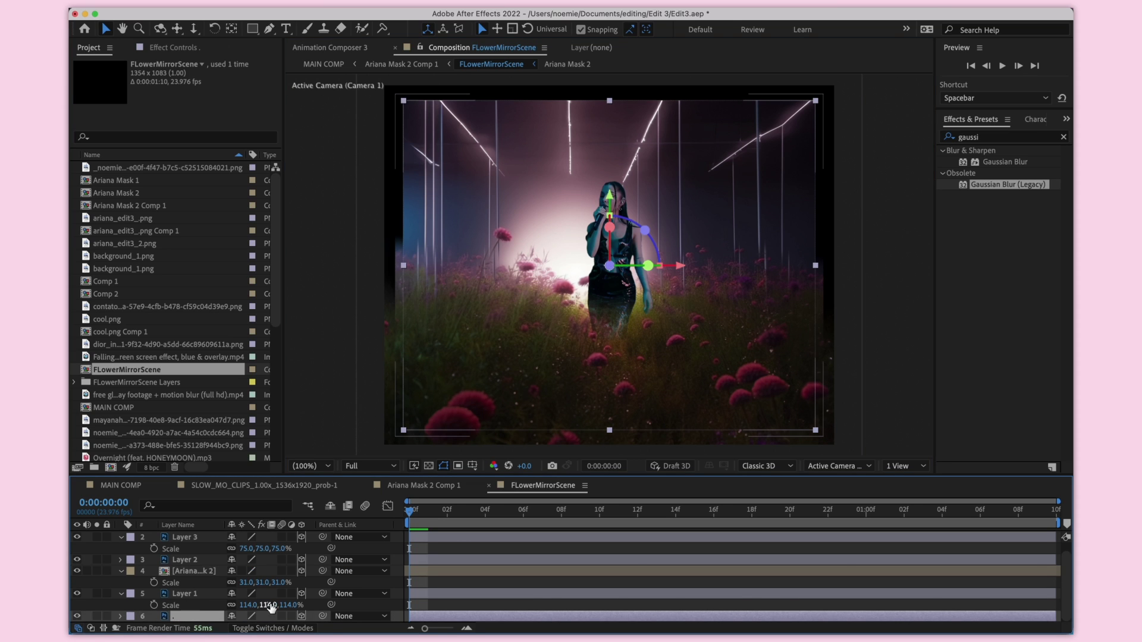
{"action": "left_click_drag", "start_coordinate": [272, 617], "coordinate": [278, 616]}
{"action": "left_click", "coordinate": [191, 560]}
{"action": "left_click", "coordinate": [184, 580]}
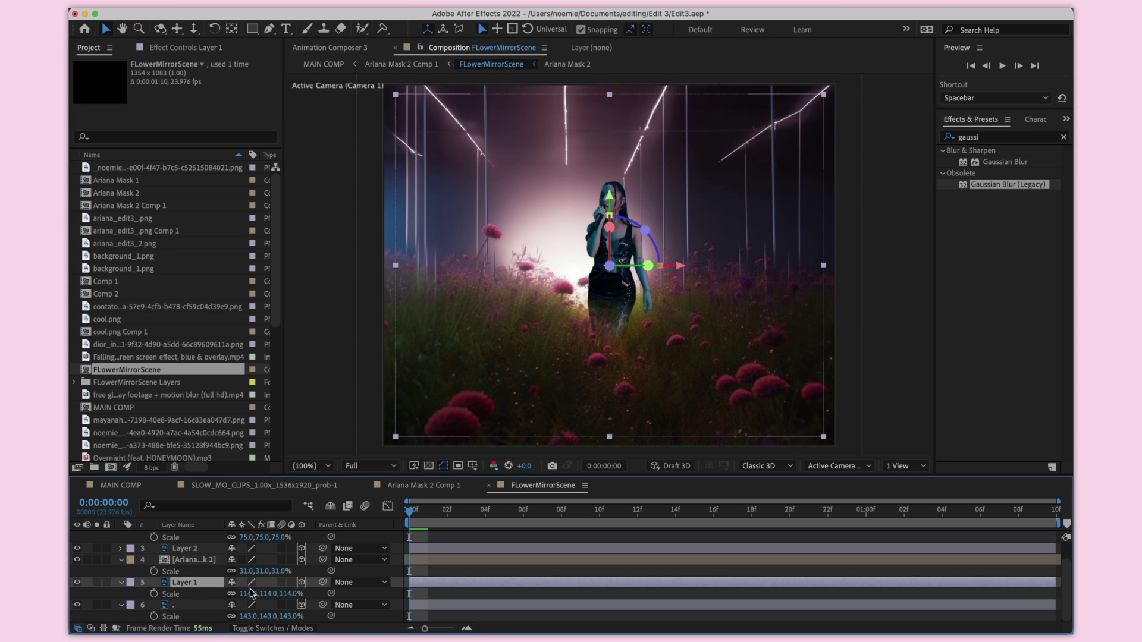
{"action": "left_click_drag", "start_coordinate": [269, 594], "coordinate": [273, 594]}
{"action": "left_click", "coordinate": [193, 560]}
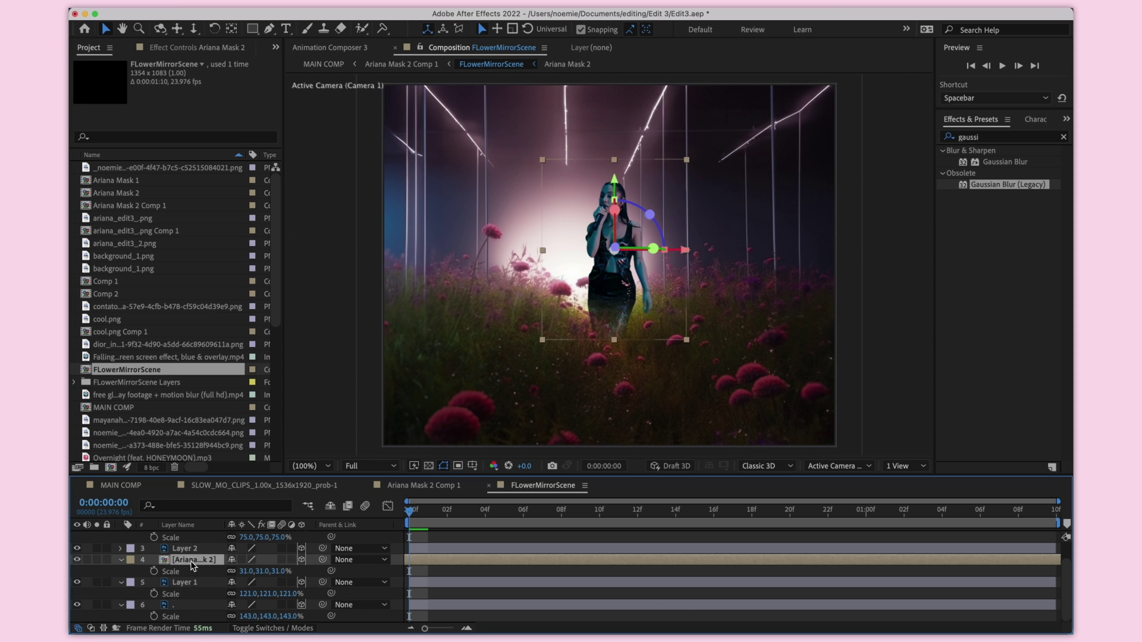
Scale Layer 3 down to 66%.
{"action": "left_click", "coordinate": [205, 550]}
{"action": "key", "text": "s"}
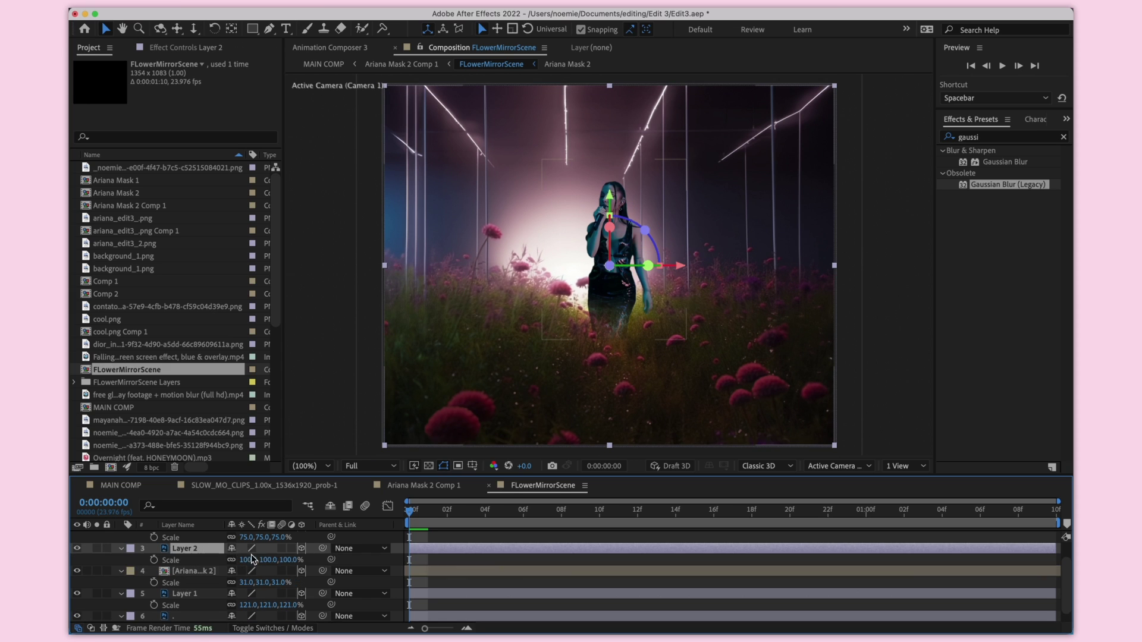
{"action": "scroll", "coordinate": [242, 583], "scroll_direction": "up", "scroll_amount": 2}
{"action": "left_click", "coordinate": [192, 561]}
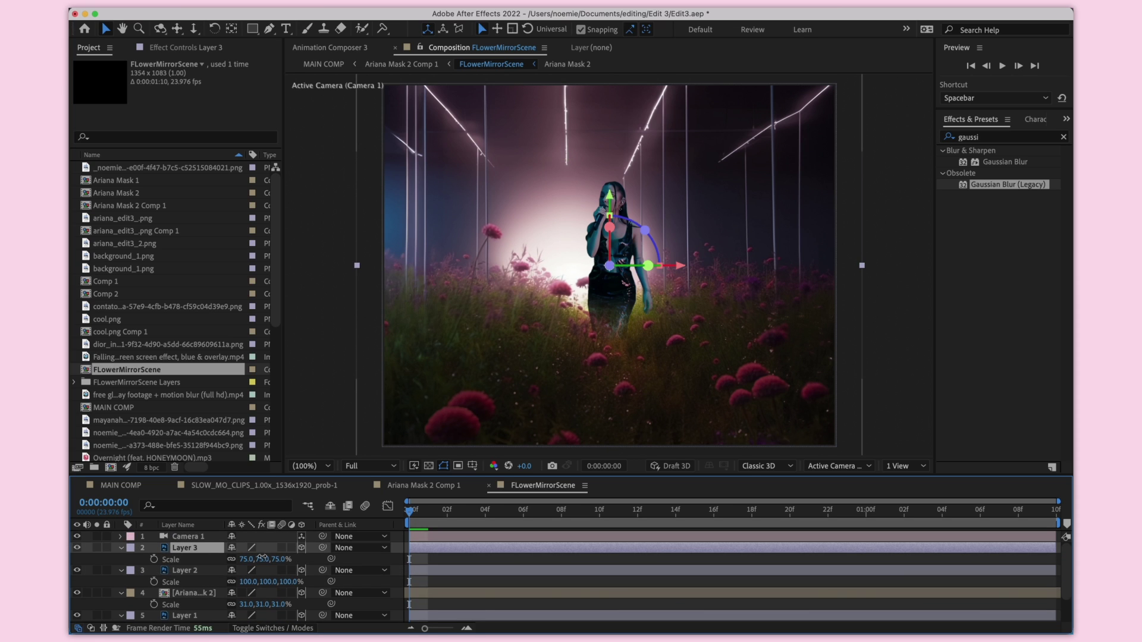
{"action": "left_click_drag", "start_coordinate": [261, 557], "coordinate": [250, 548]}
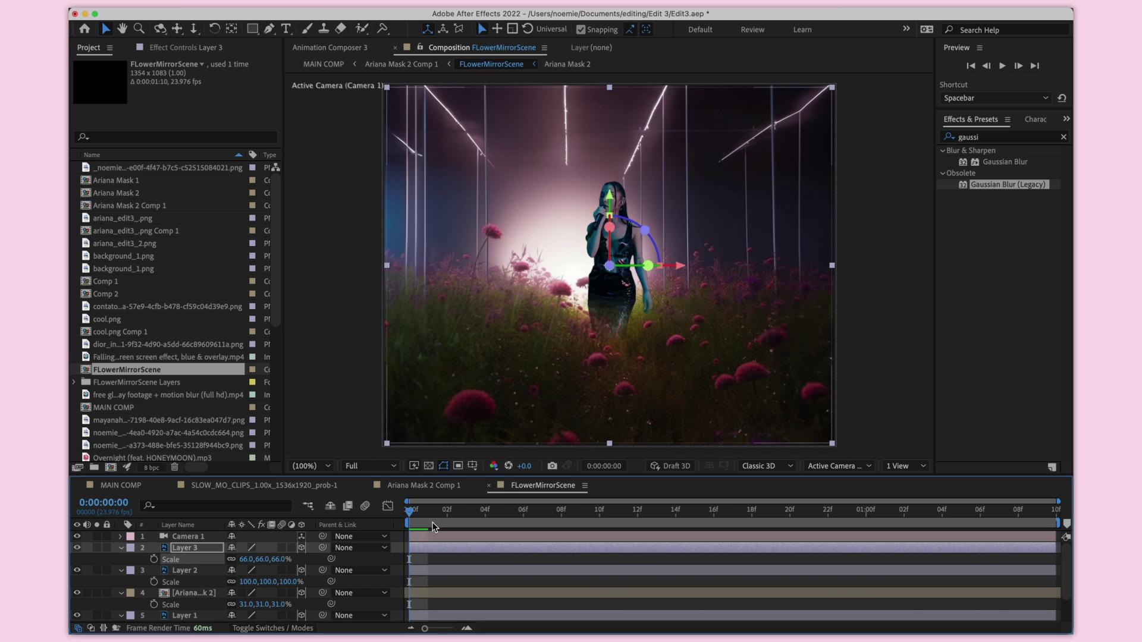
Move Camera 1 closer to the singer, settling its Z position at -1047.4.
{"action": "left_click", "coordinate": [187, 537]}
{"action": "key", "text": "p"}
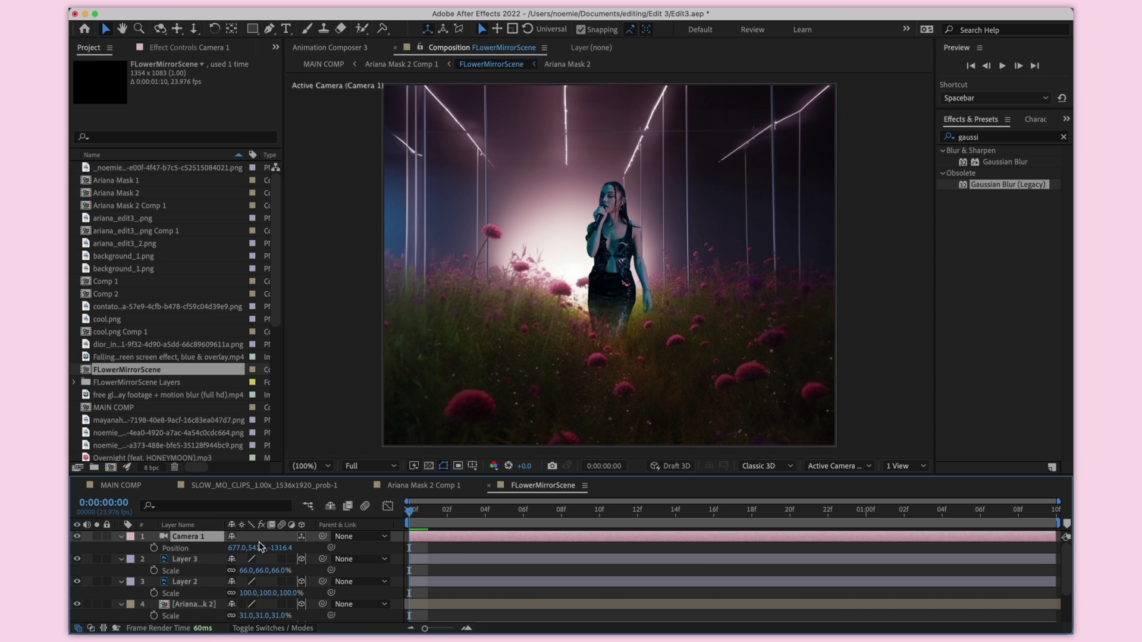
{"action": "left_click", "coordinate": [122, 537]}
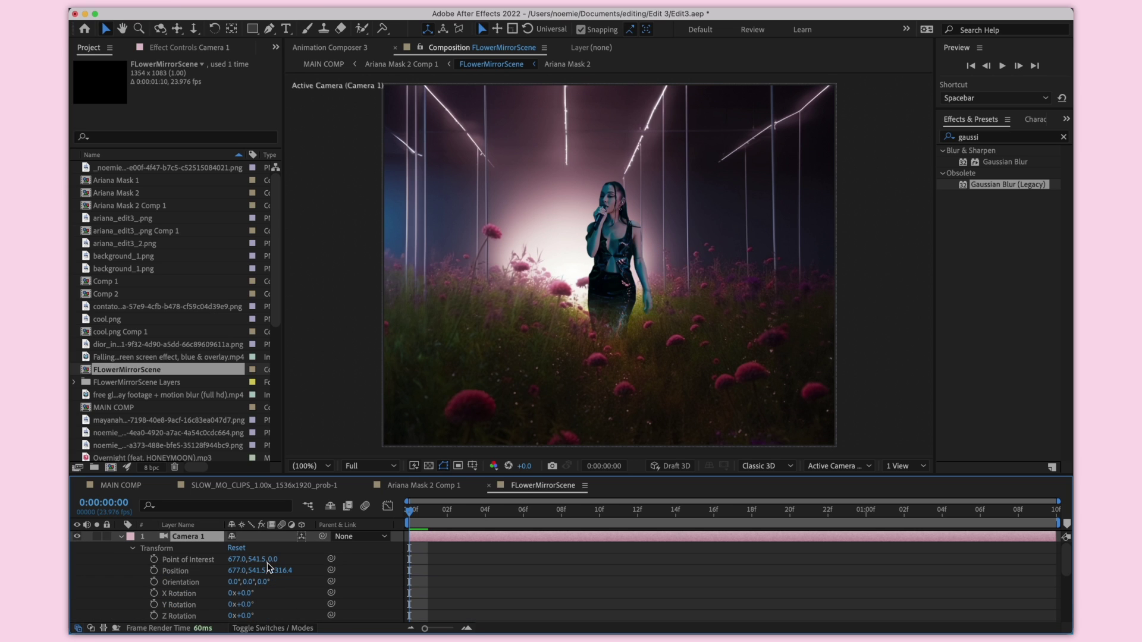
{"action": "left_click_drag", "start_coordinate": [278, 569], "coordinate": [444, 555]}
{"action": "left_click_drag", "start_coordinate": [288, 578], "coordinate": [446, 557]}
{"action": "key", "text": "super+z"}
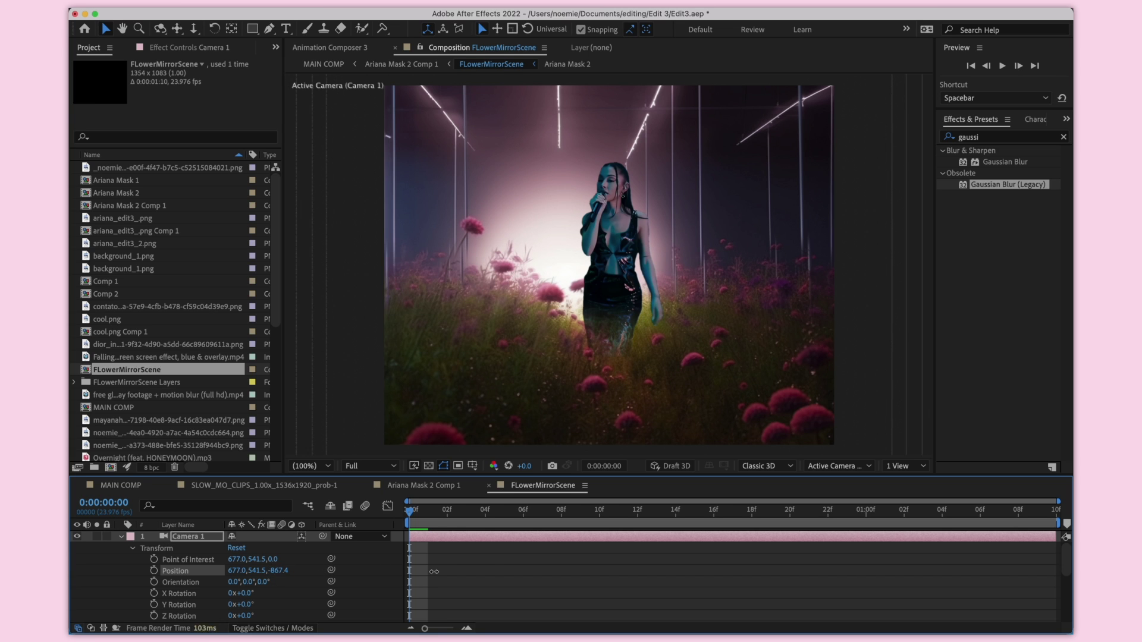
{"action": "left_click_drag", "start_coordinate": [279, 571], "coordinate": [484, 565]}
{"action": "key", "text": "super+z"}
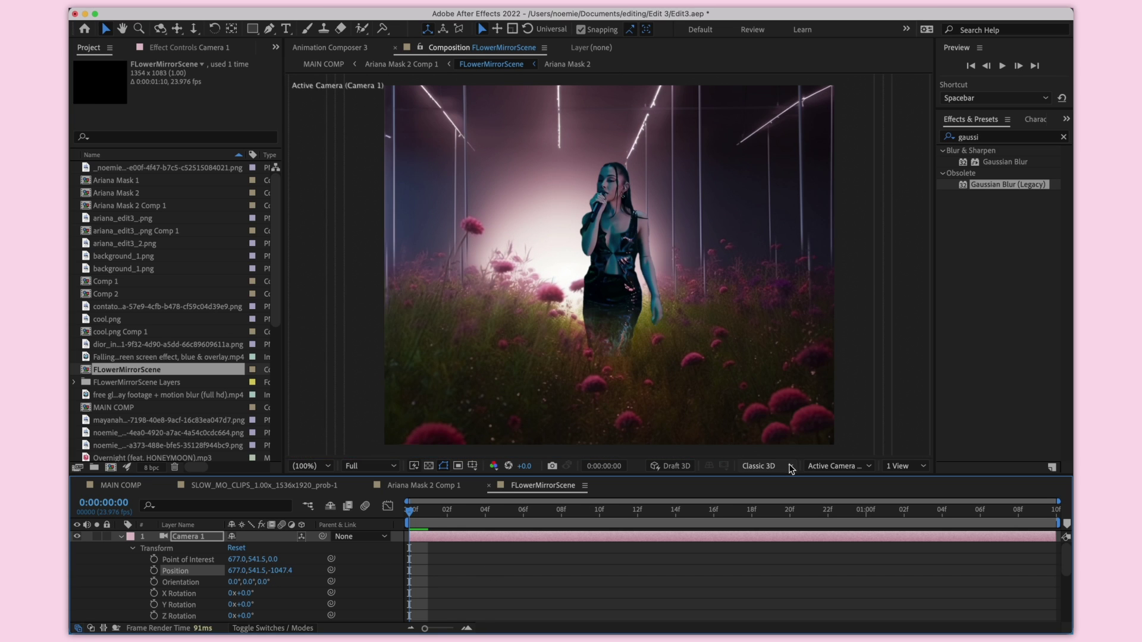
{"action": "left_click", "coordinate": [885, 468]}
{"action": "left_click", "coordinate": [903, 488]}
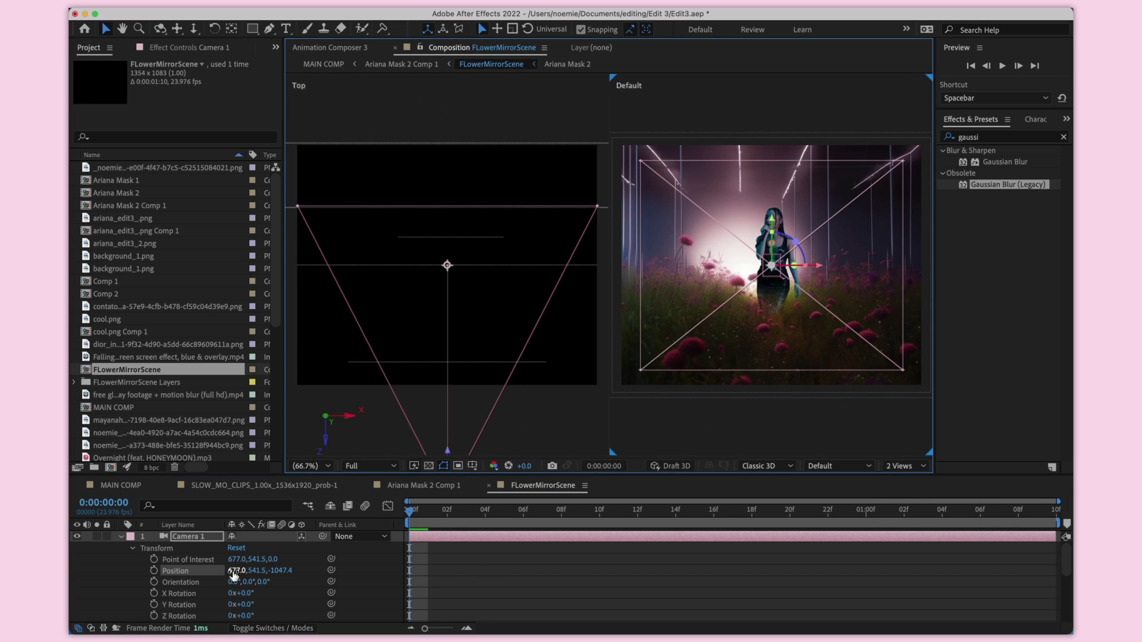
Push layer 6 further back in depth using the Top view.
{"action": "key", "text": "s"}
{"action": "left_click", "coordinate": [181, 605]}
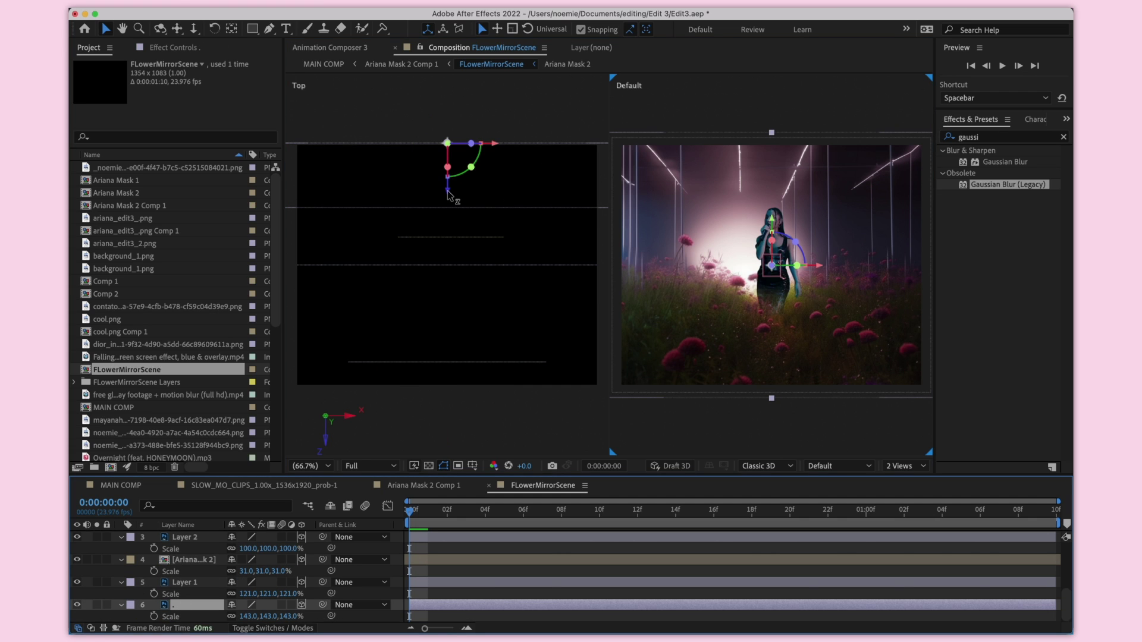
{"action": "left_click_drag", "start_coordinate": [447, 193], "coordinate": [466, 94]}
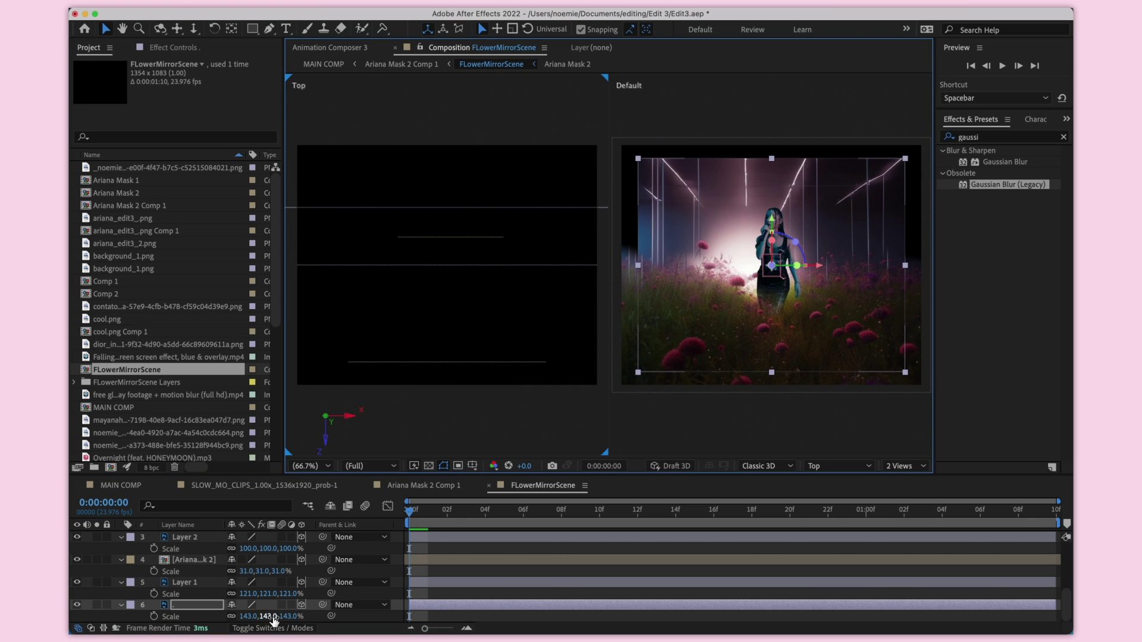
Enlarge layer 6 to 173% scale and return to a single camera view.
{"action": "left_click_drag", "start_coordinate": [272, 616], "coordinate": [286, 616]}
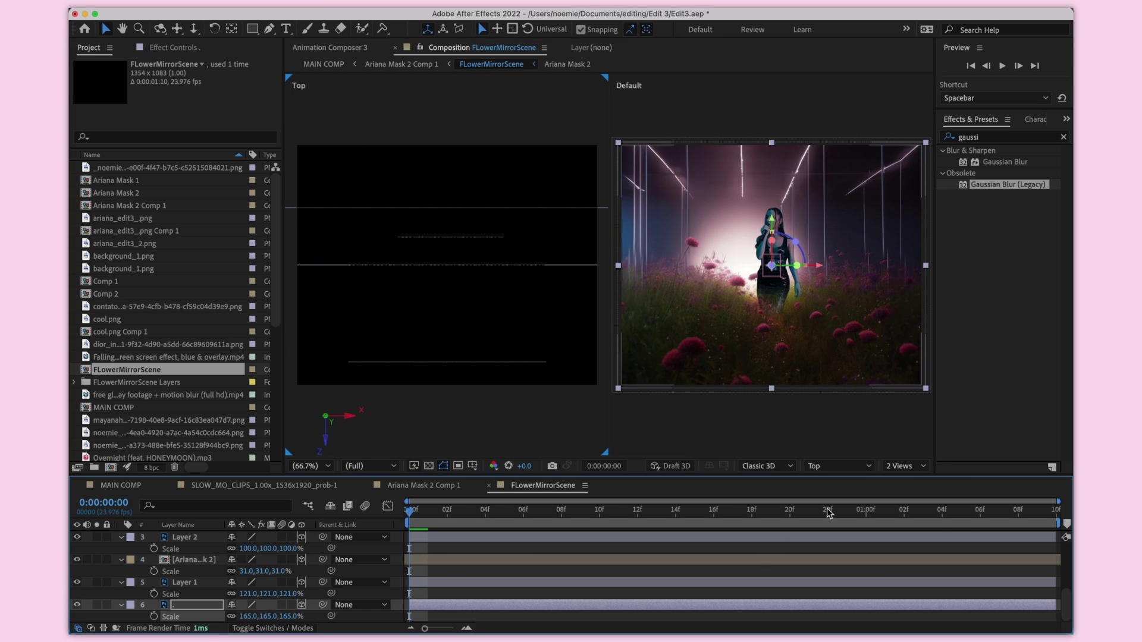
{"action": "left_click", "coordinate": [906, 465]}
{"action": "left_click", "coordinate": [897, 481]}
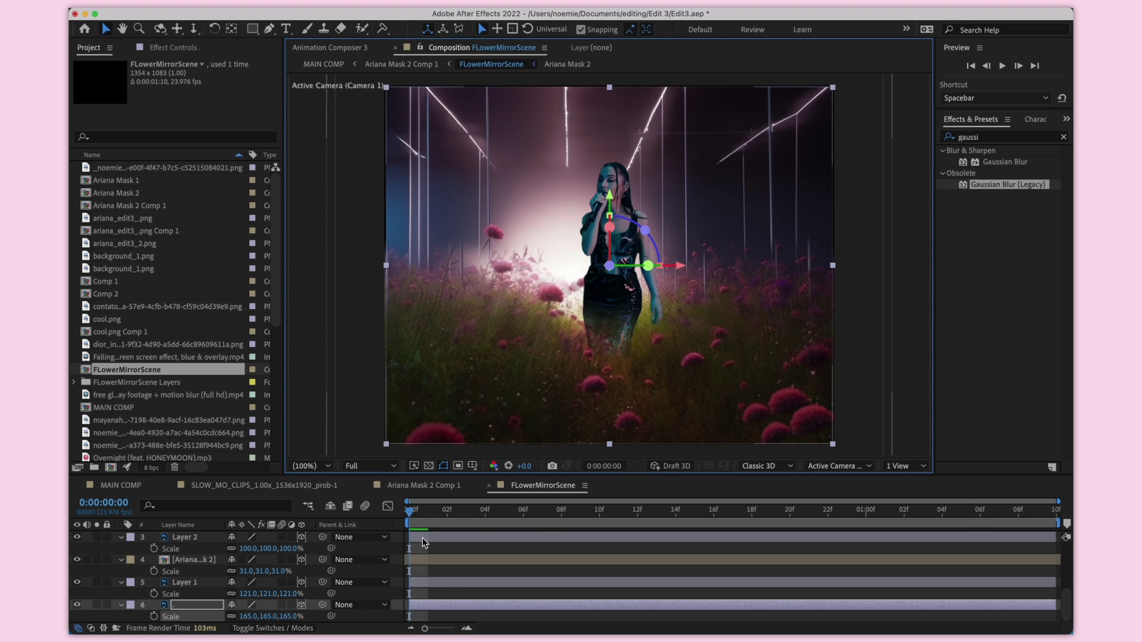
{"action": "left_click_drag", "start_coordinate": [269, 617], "coordinate": [274, 617]}
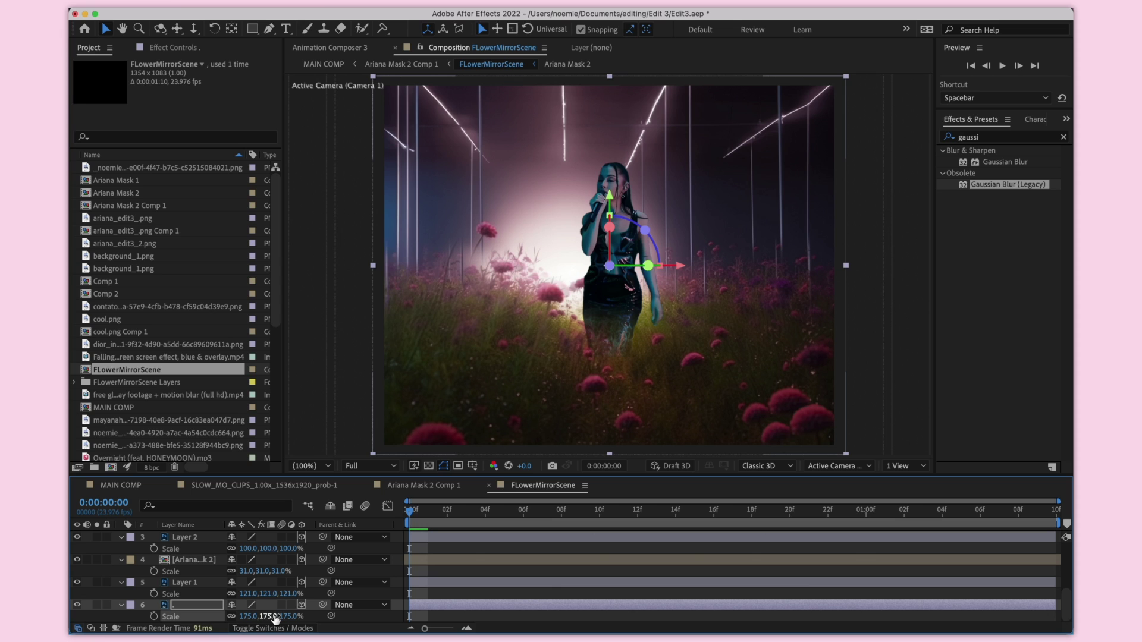
{"action": "key", "text": "super+z"}
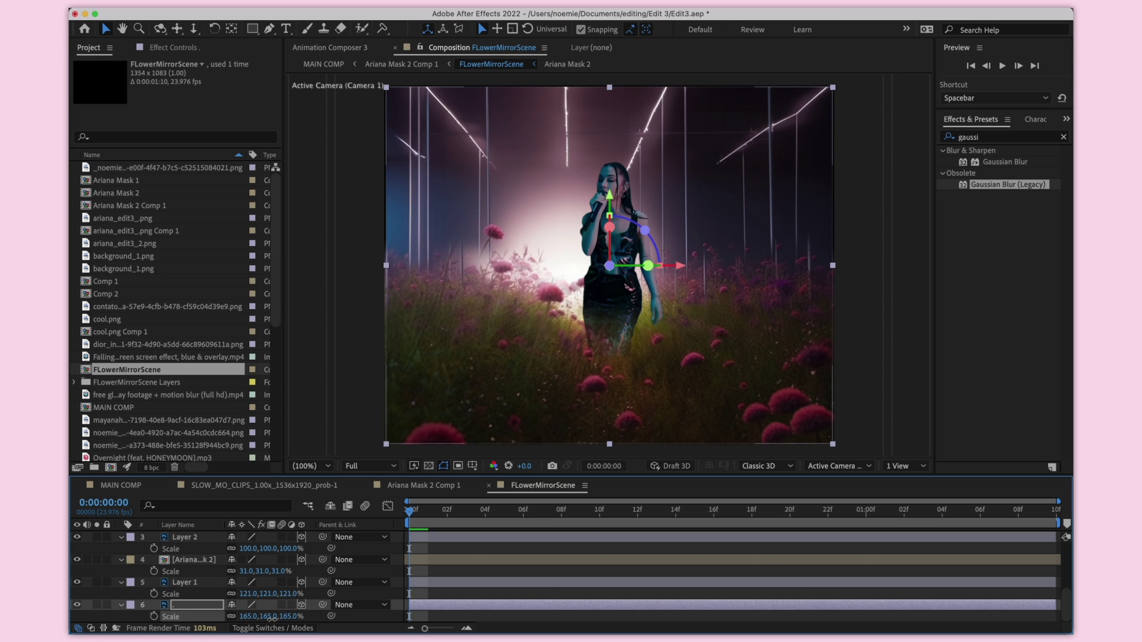
{"action": "left_click_drag", "start_coordinate": [275, 619], "coordinate": [276, 622]}
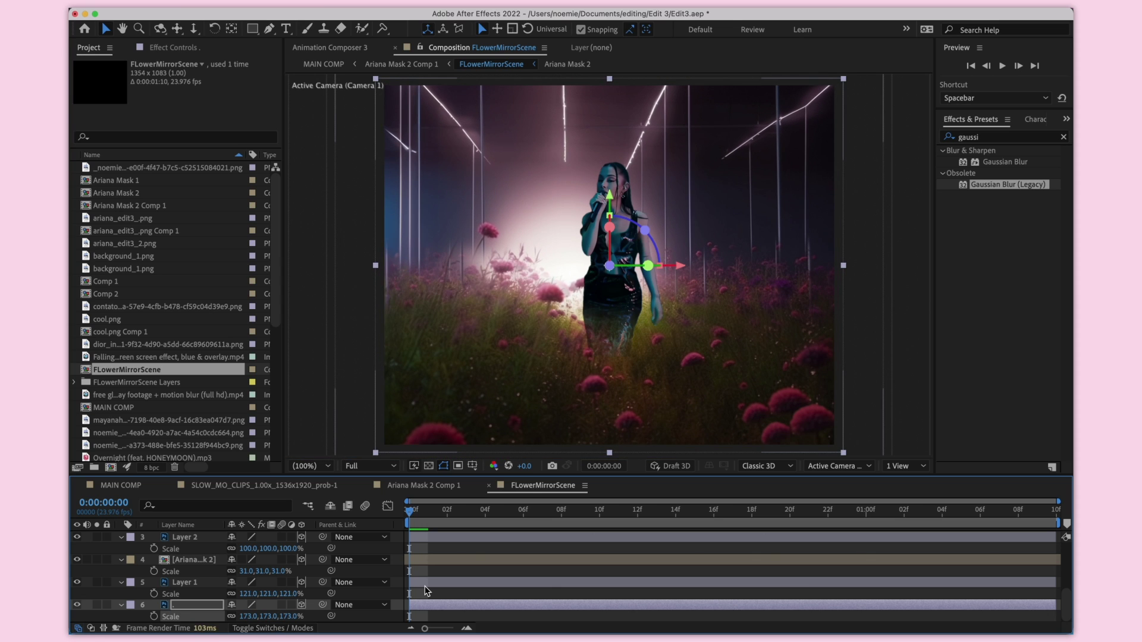
{"action": "scroll", "coordinate": [347, 605], "scroll_direction": "up", "scroll_amount": 5}
{"action": "left_click", "coordinate": [220, 535]}
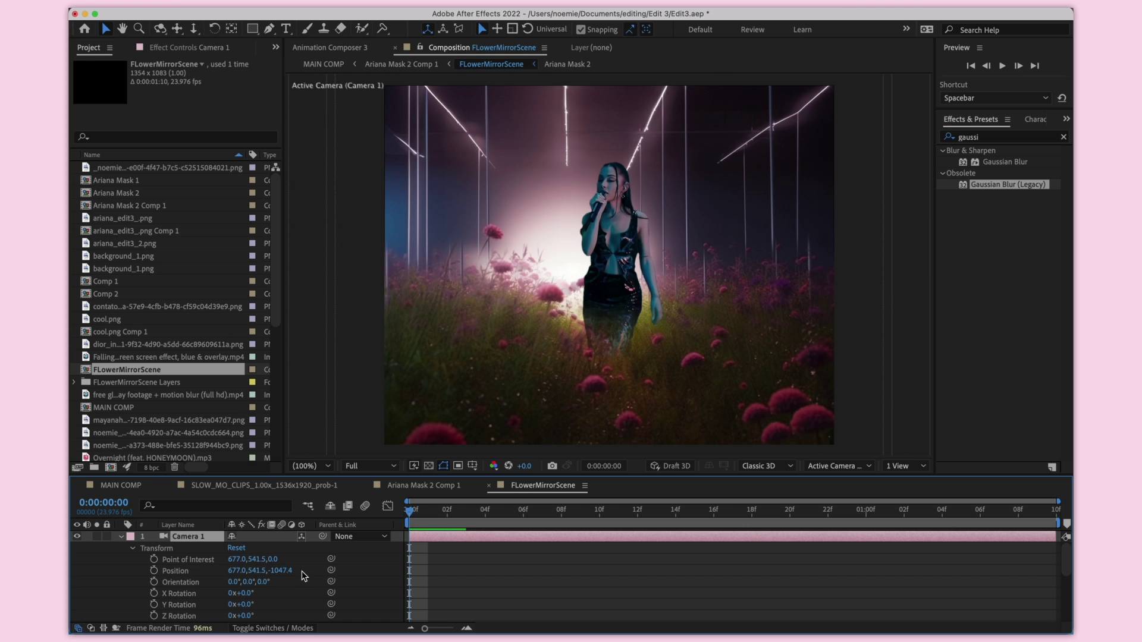
Pull Camera 1 back to Z -1335.4 and scale layer 6 up to 191%.
{"action": "left_click_drag", "start_coordinate": [287, 570], "coordinate": [164, 564]}
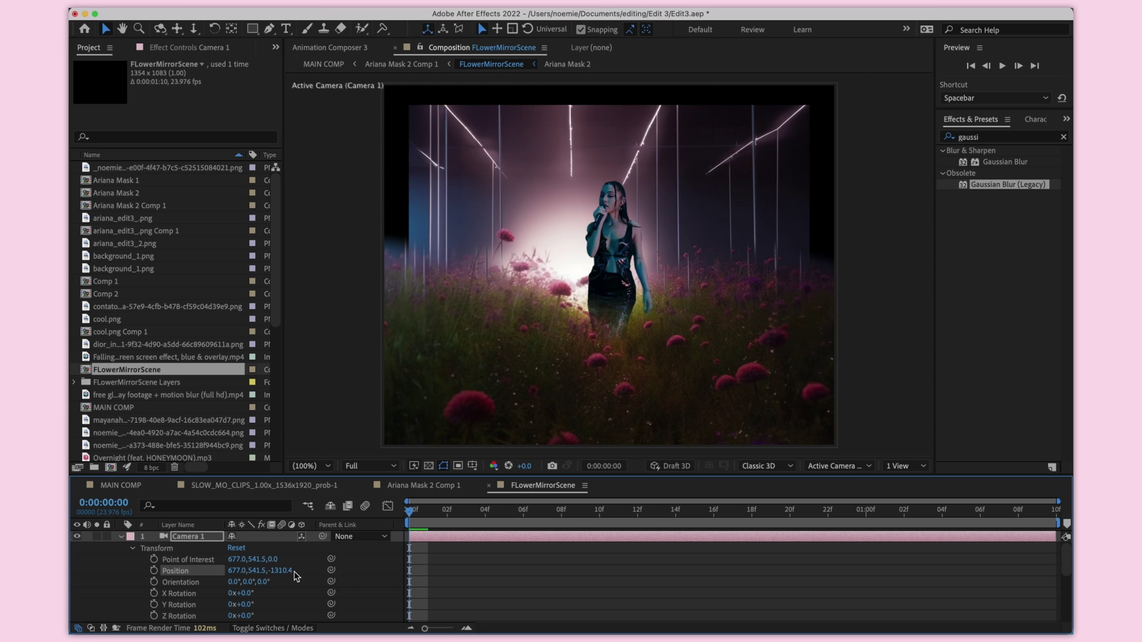
{"action": "left_click_drag", "start_coordinate": [280, 570], "coordinate": [246, 551]}
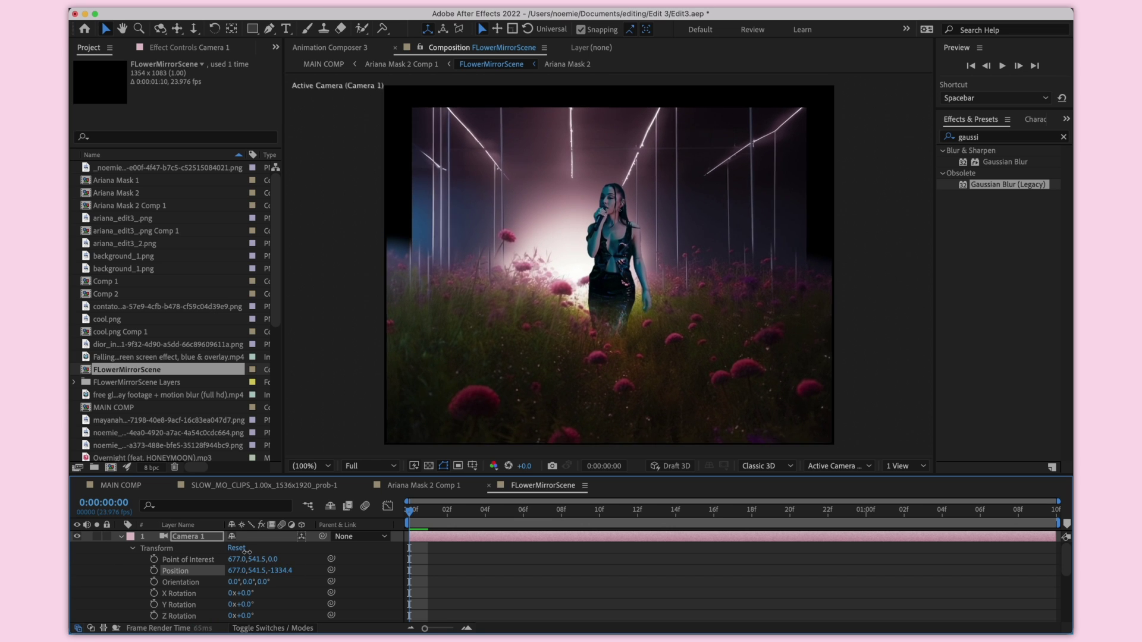
{"action": "scroll", "coordinate": [214, 580], "scroll_direction": "down", "scroll_amount": 5}
{"action": "left_click", "coordinate": [191, 604]}
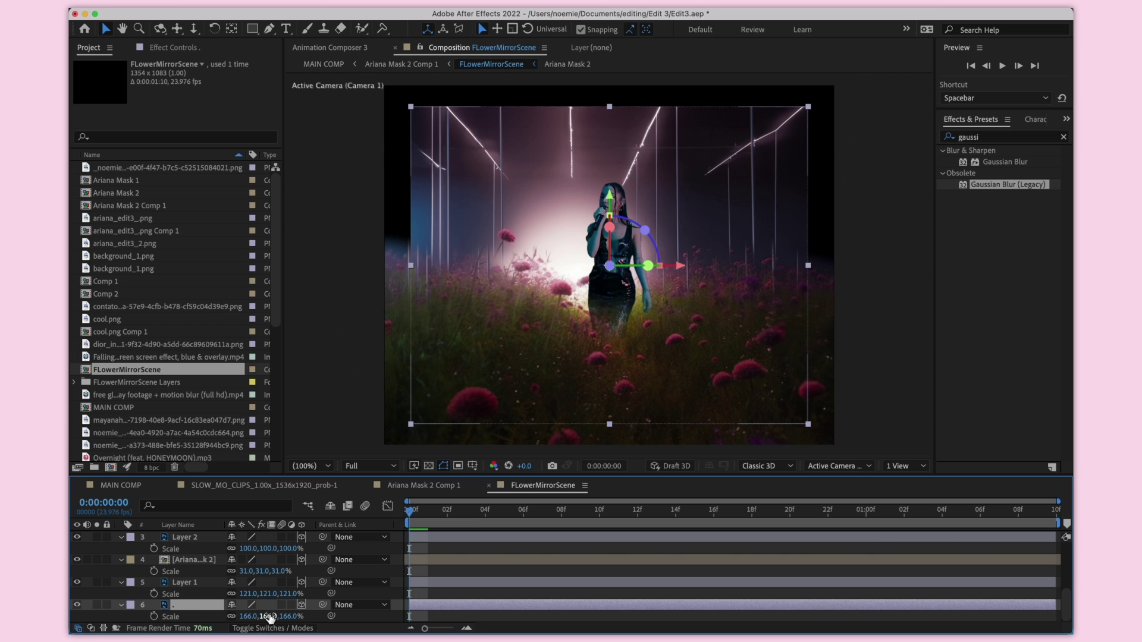
{"action": "left_click_drag", "start_coordinate": [268, 617], "coordinate": [285, 616]}
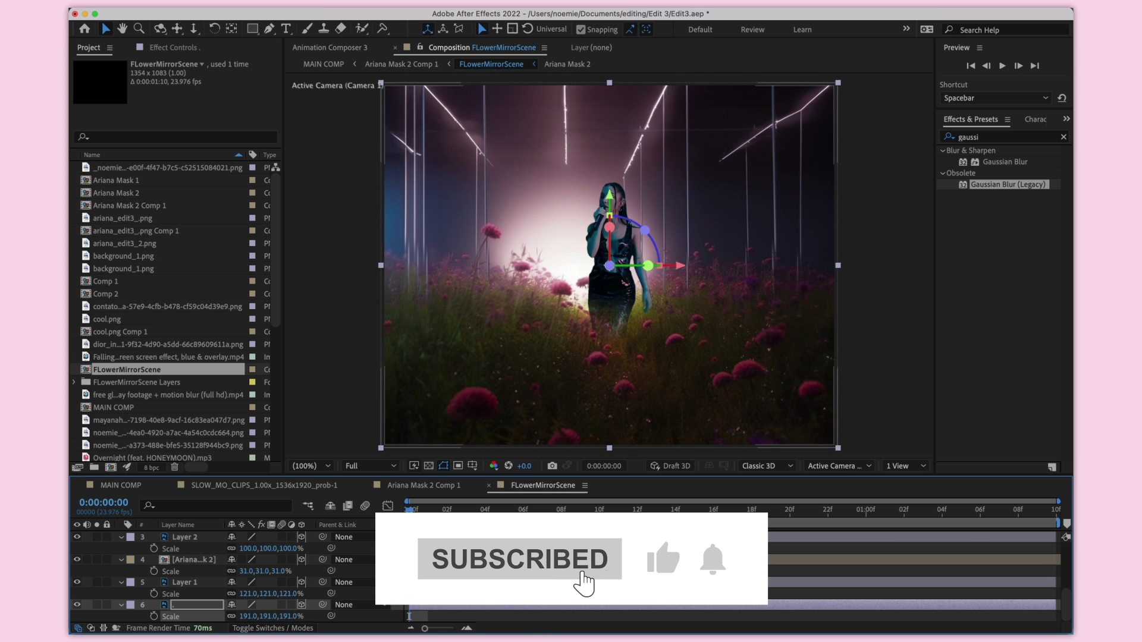
{"action": "scroll", "coordinate": [181, 565], "scroll_direction": "up", "scroll_amount": 5}
{"action": "left_click", "coordinate": [181, 537]}
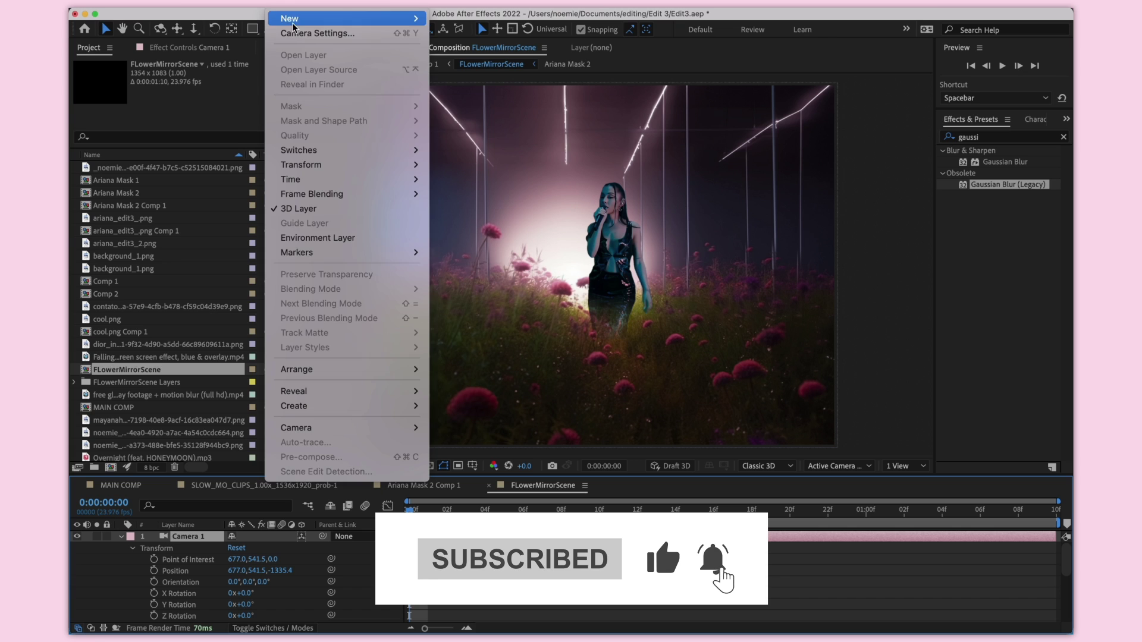
Add a new null object and parent Camera 1 to it.
{"action": "mouse_move", "coordinate": [356, 17]}
{"action": "left_click", "coordinate": [469, 77]}
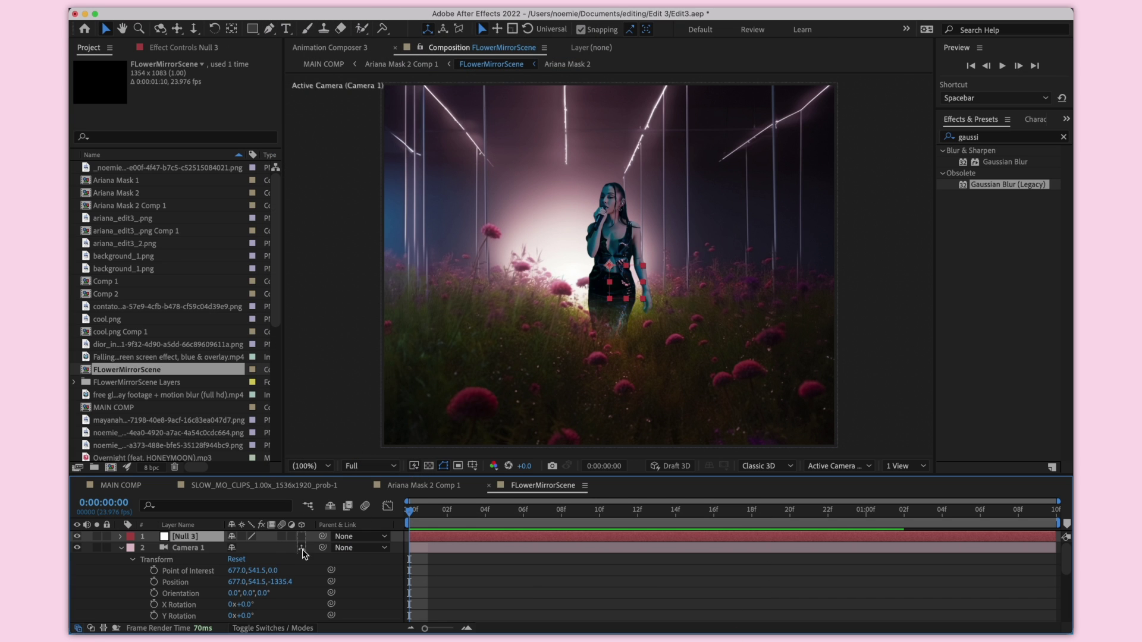
{"action": "left_click_drag", "start_coordinate": [322, 548], "coordinate": [164, 539]}
Make Null 3 3D and keyframe its Position at Z 46, Orientation, X and Y Rotation.
{"action": "key", "text": "p"}
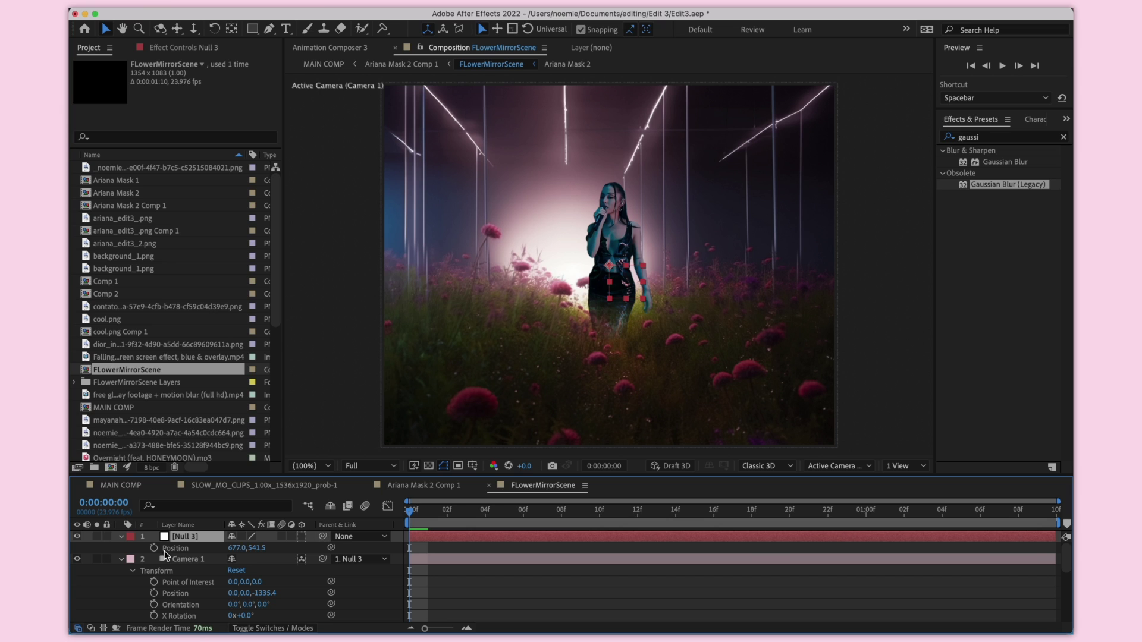
{"action": "left_click", "coordinate": [301, 537]}
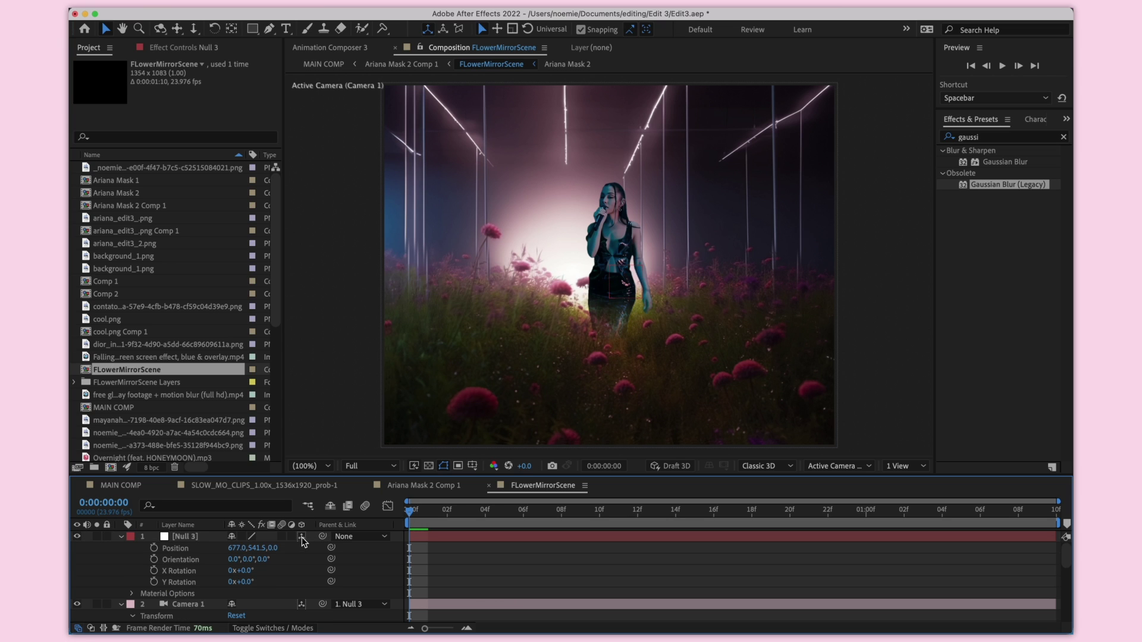
{"action": "left_click", "coordinate": [154, 548]}
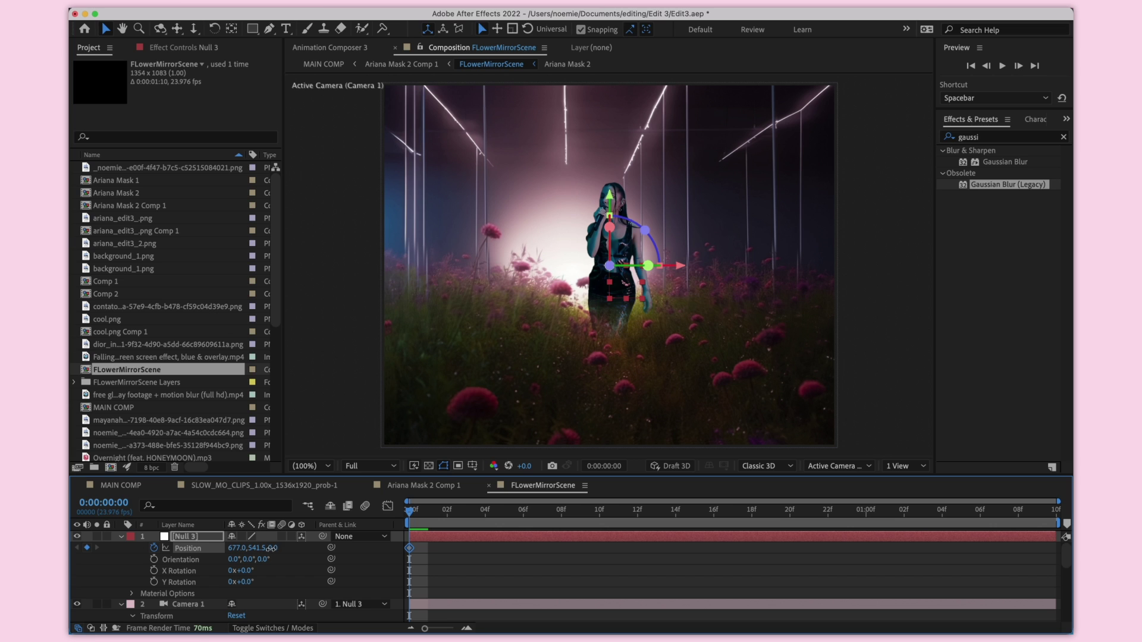
{"action": "left_click_drag", "start_coordinate": [271, 548], "coordinate": [303, 551]}
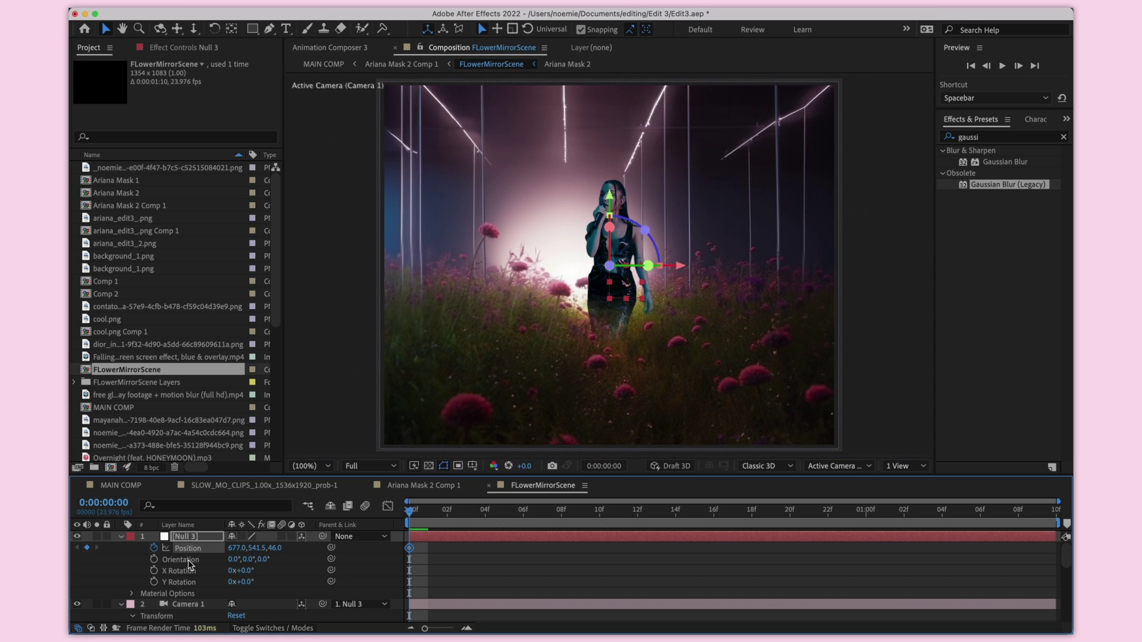
{"action": "left_click", "coordinate": [154, 560]}
{"action": "left_click", "coordinate": [154, 571]}
{"action": "left_click", "coordinate": [154, 582]}
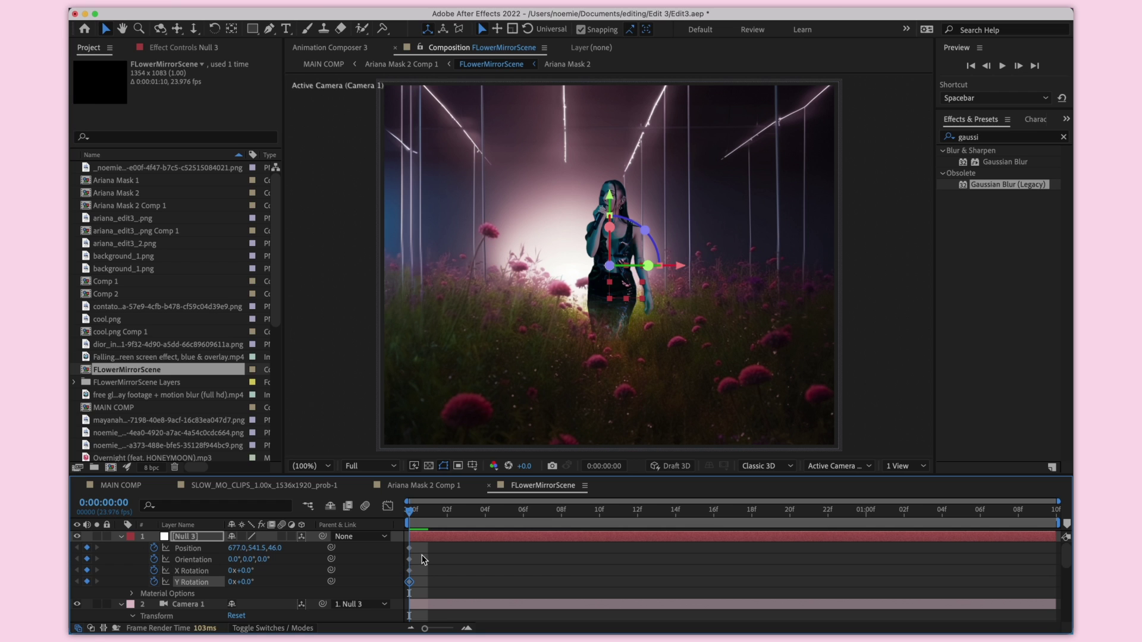
{"action": "key", "text": "space"}
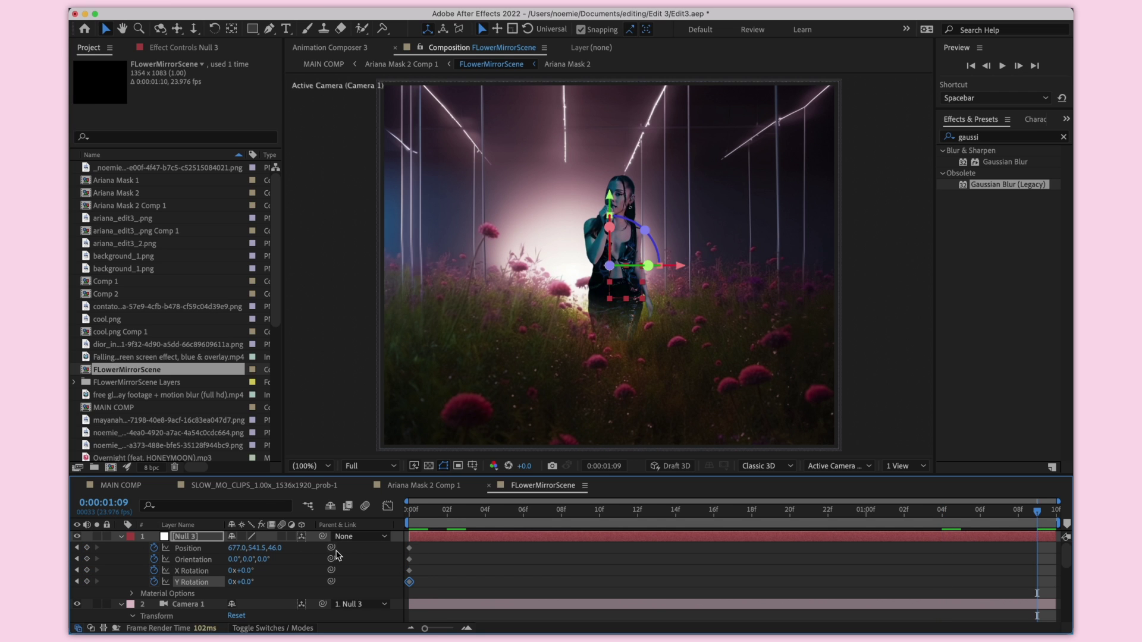
Push Null 3 forward for an end keyframe at 0:00:01:09 and preview the camera move.
{"action": "left_click_drag", "start_coordinate": [274, 548], "coordinate": [242, 563]}
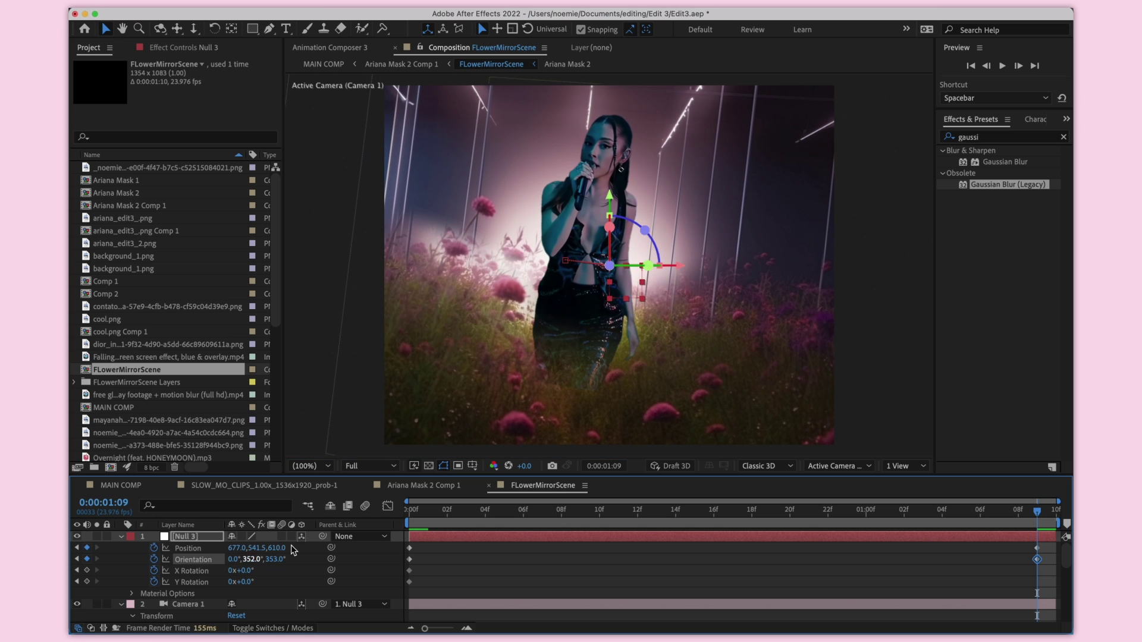
{"action": "left_click", "coordinate": [419, 509]}
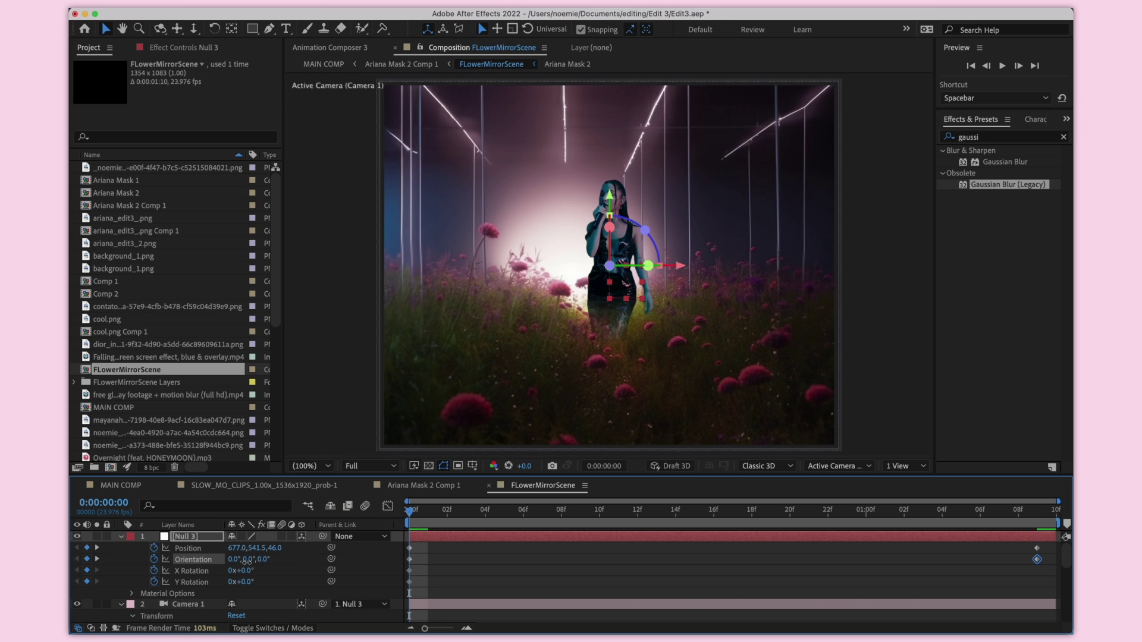
{"action": "key", "text": "space"}
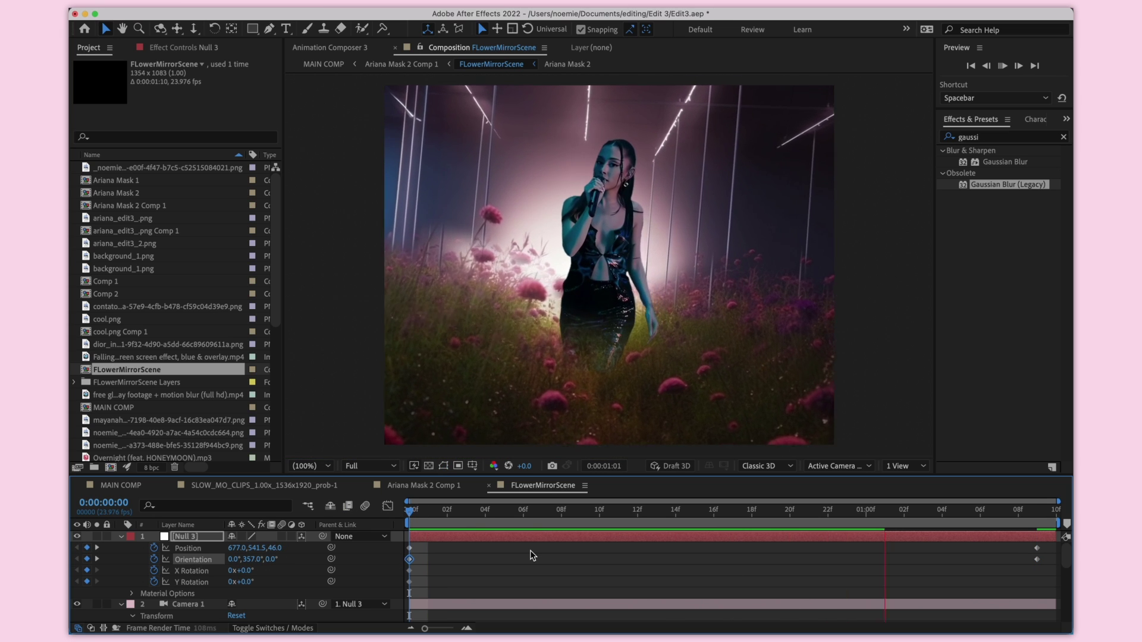
{"action": "key", "text": "shift+comma"}
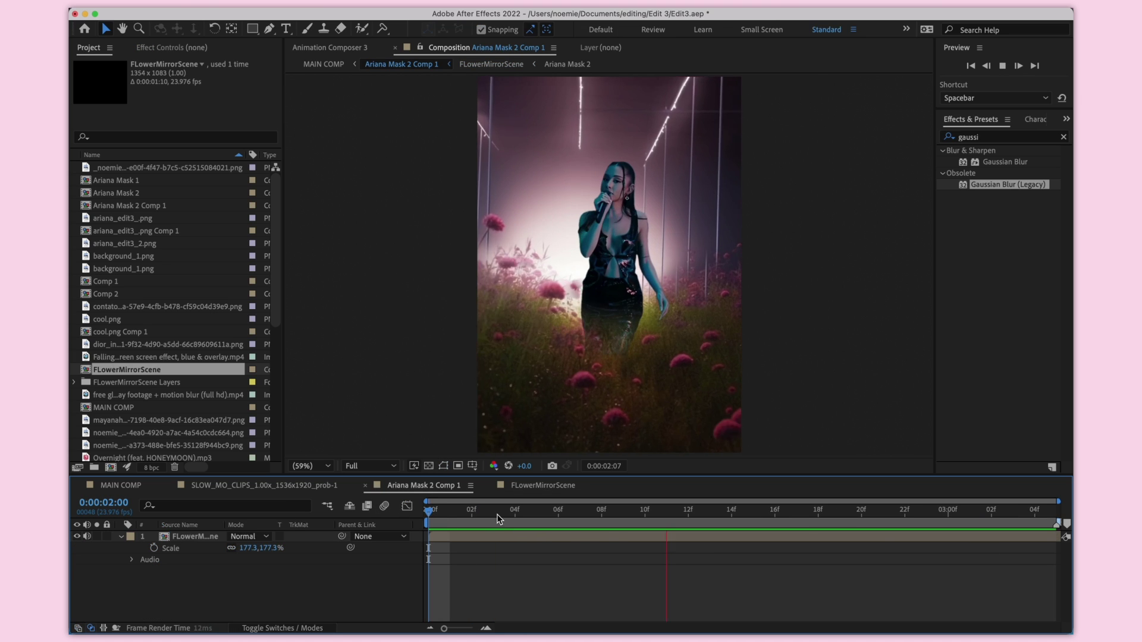
{"action": "key", "text": "shift+Escape"}
{"action": "key", "text": "space"}
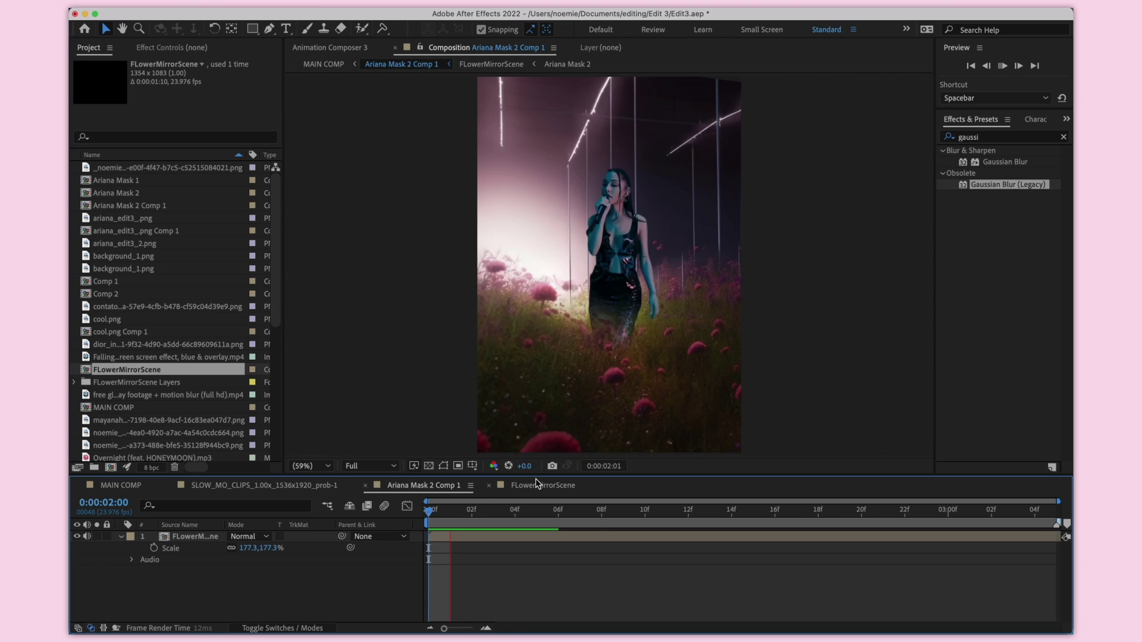
{"action": "left_click", "coordinate": [647, 192]}
Add a wiggle expression ending in ',5' to Camera 1's Point of Interest.
{"action": "key", "text": "Home"}
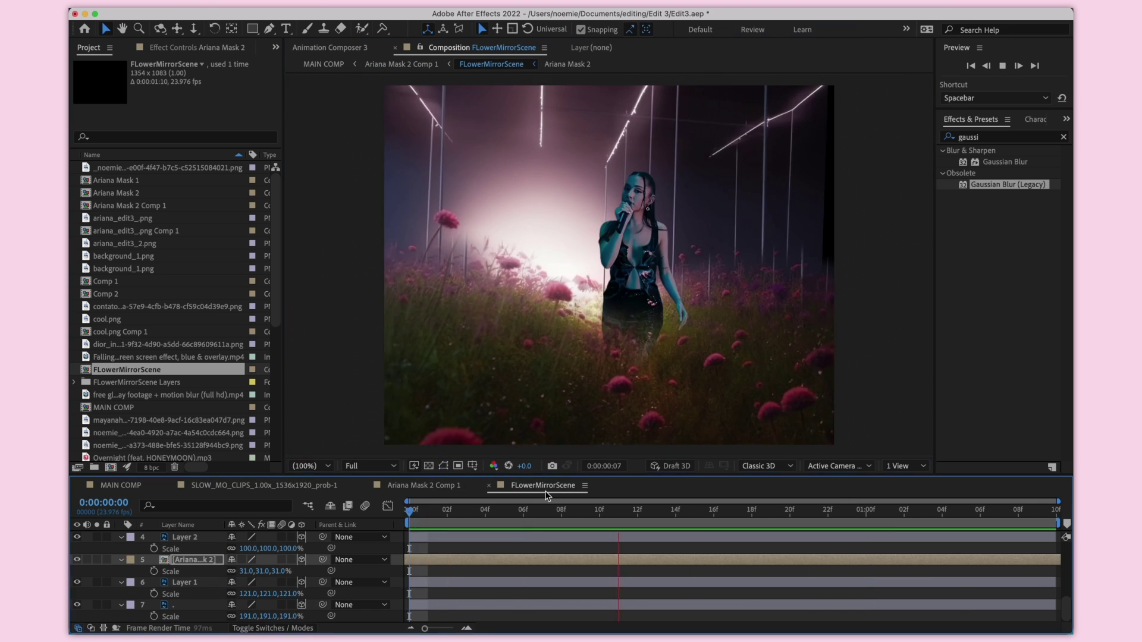
{"action": "scroll", "coordinate": [238, 583], "scroll_direction": "up", "scroll_amount": 5}
{"action": "left_click", "coordinate": [155, 583]}
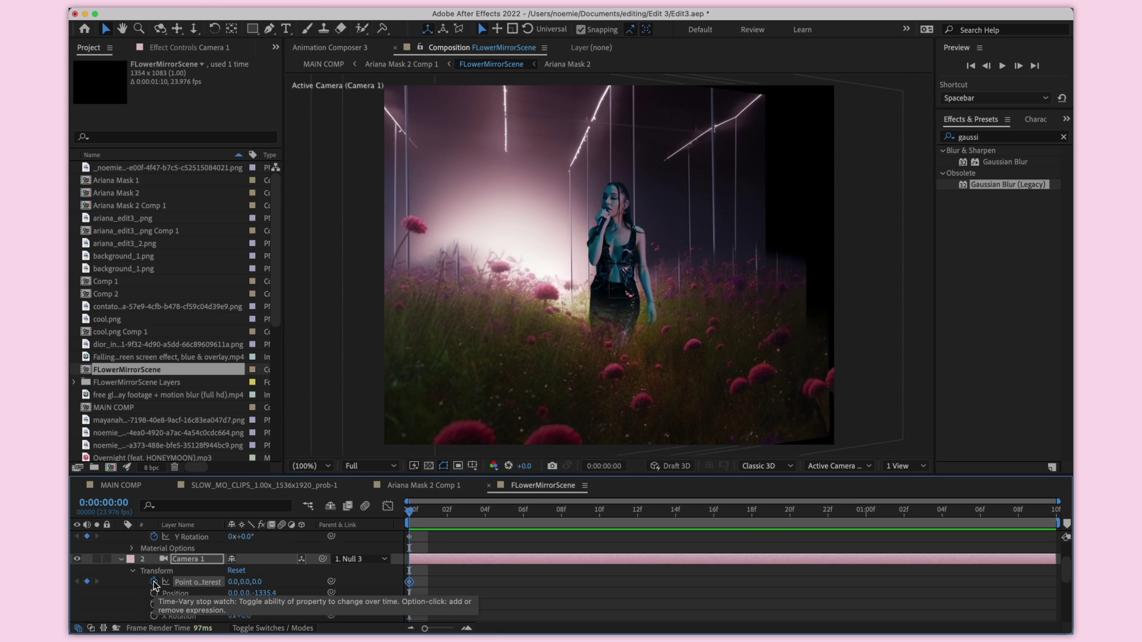
{"action": "left_click", "coordinate": [155, 583], "text": "alt"}
{"action": "type", "text": "wig"}
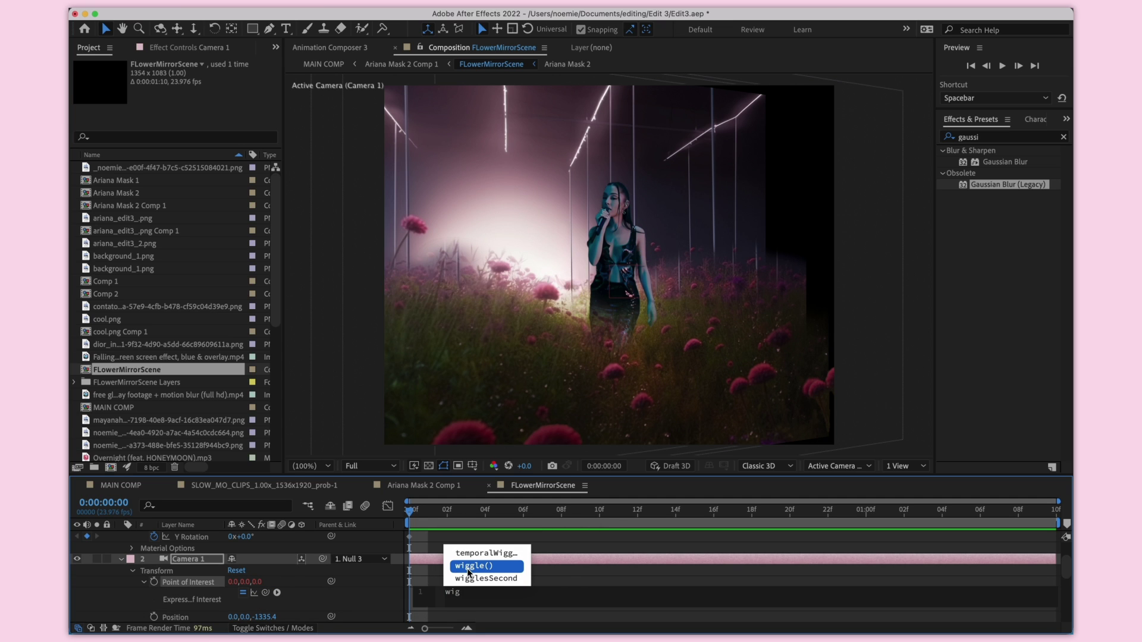
{"action": "left_click", "coordinate": [469, 566]}
{"action": "type", "text": ",5"}
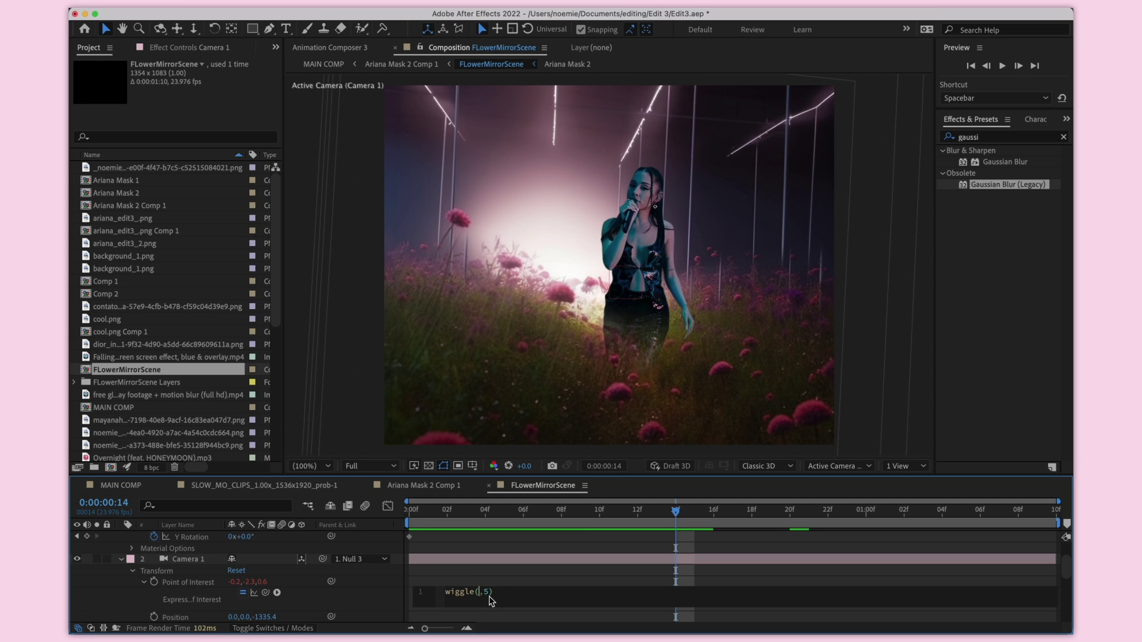
{"action": "left_click", "coordinate": [429, 517]}
Preview the wiggling camera and the Ariana Mask 2 Comp 1 composition.
{"action": "key", "text": "space"}
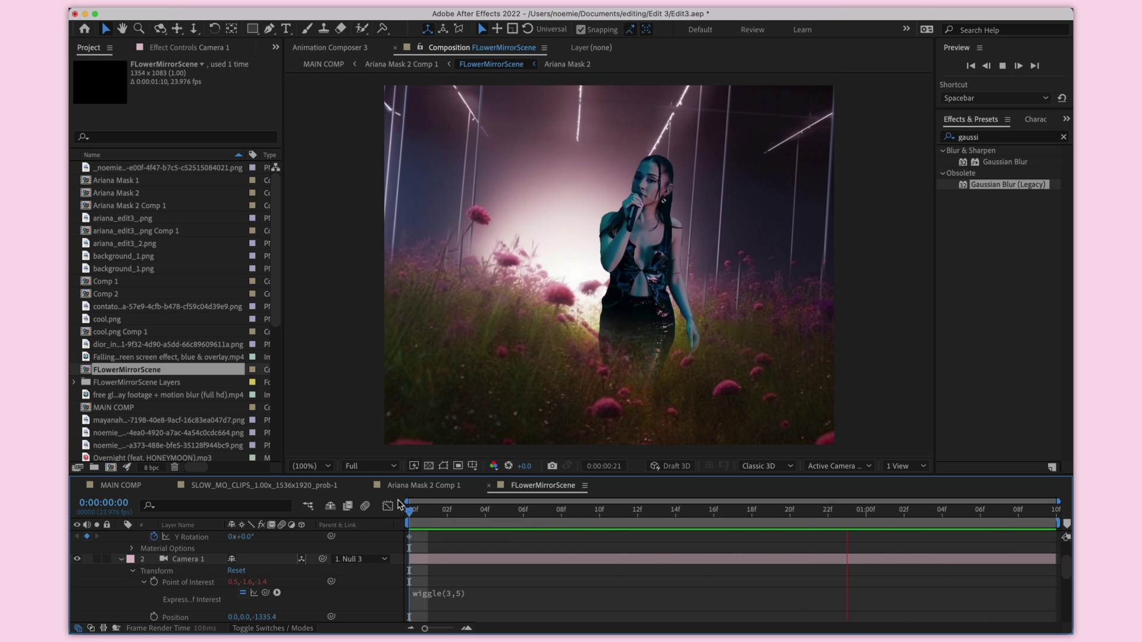
{"action": "key", "text": "space"}
{"action": "left_click", "coordinate": [419, 486]}
{"action": "key", "text": "space"}
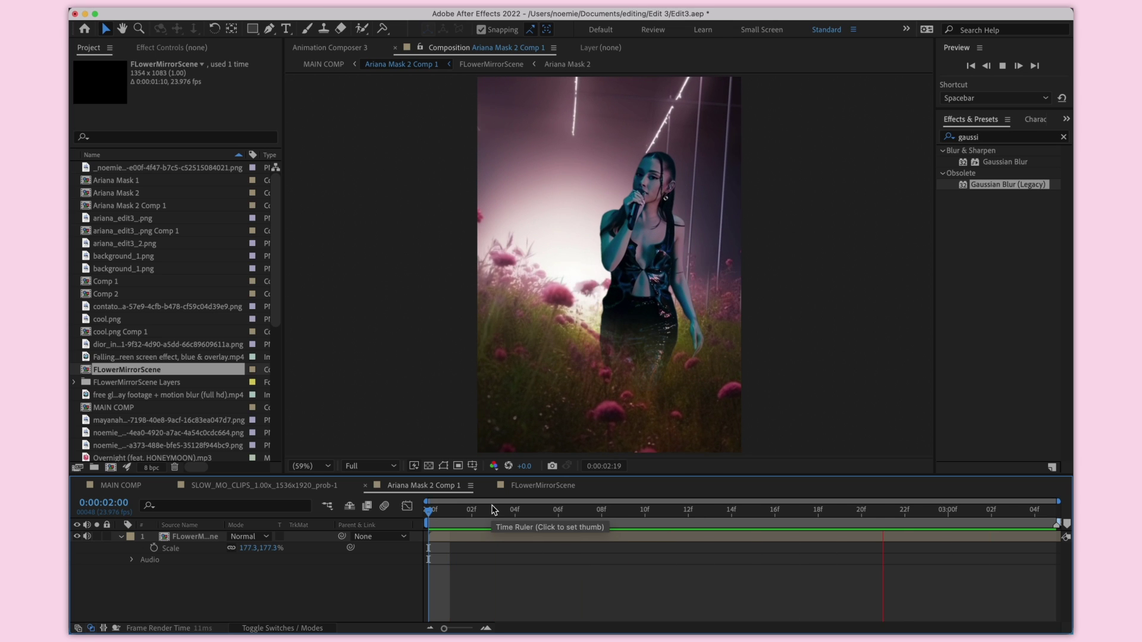
{"action": "left_click", "coordinate": [519, 486]}
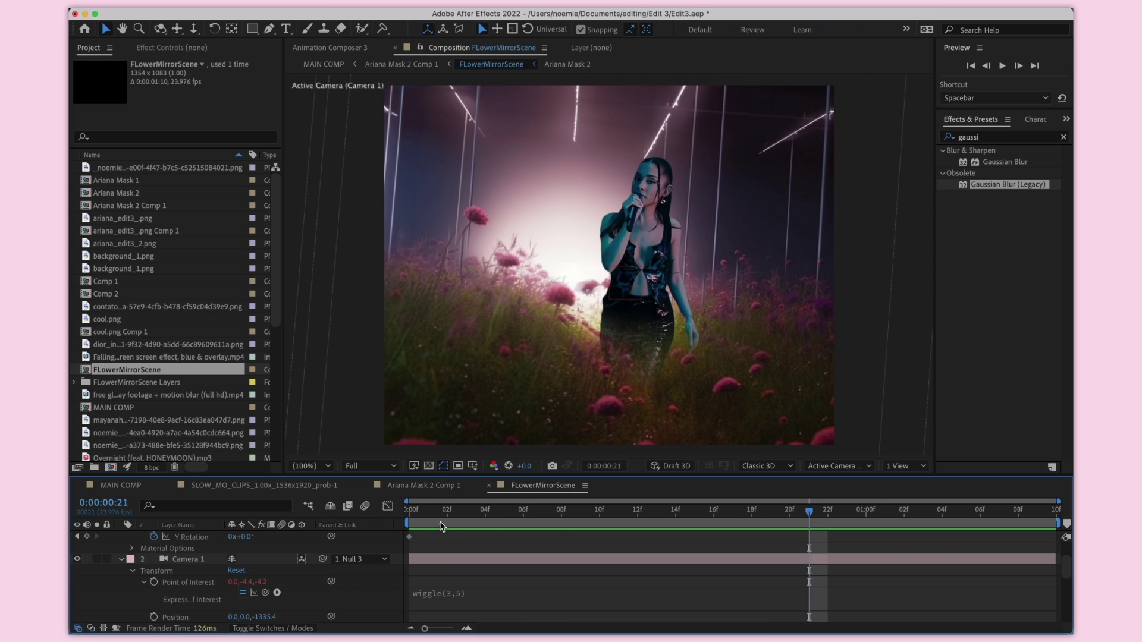
Slide Null 3 sideways to a starting X position of 722.0.
{"action": "key", "text": "Home"}
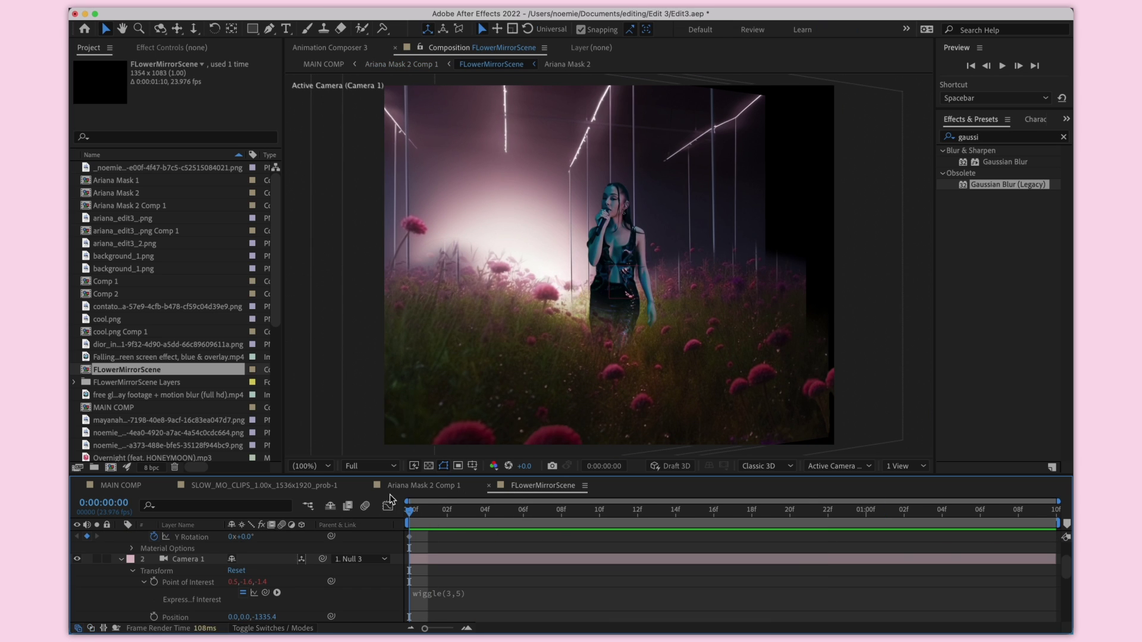
{"action": "scroll", "coordinate": [226, 565], "scroll_direction": "up", "scroll_amount": 2}
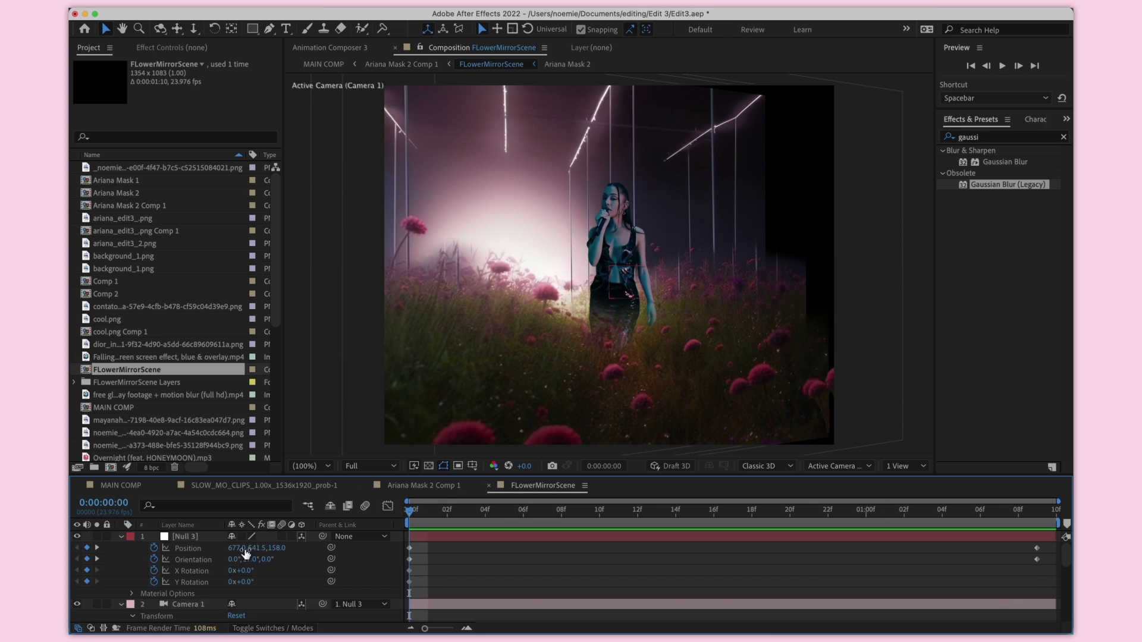
{"action": "left_click_drag", "start_coordinate": [230, 548], "coordinate": [276, 552]}
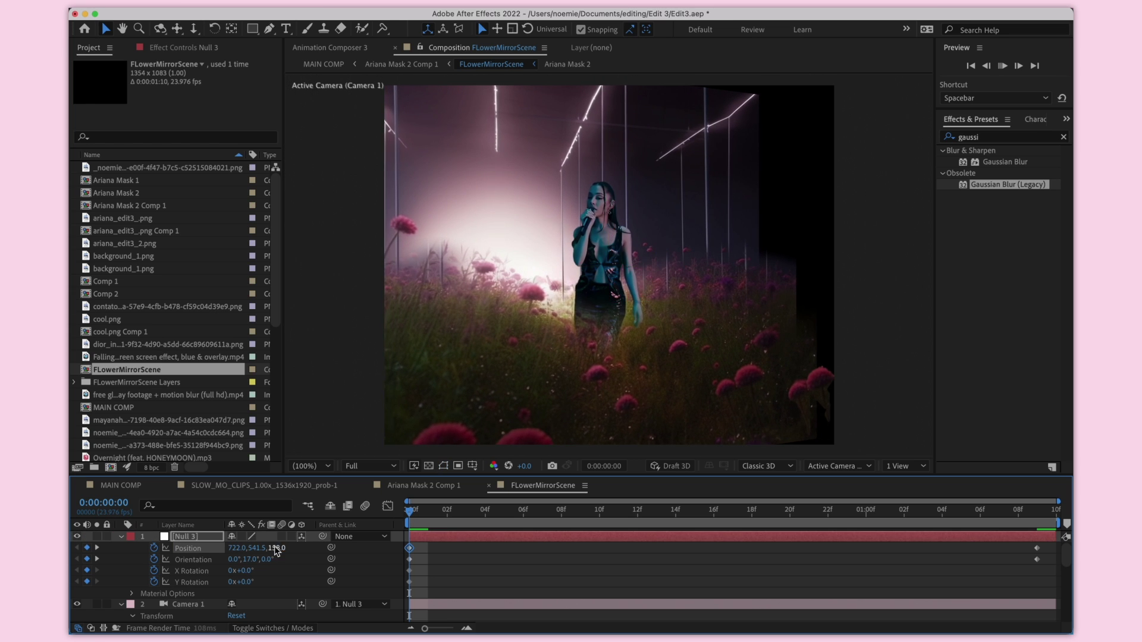
Preview Ariana Mask 2 Comp 1 from its first frame.
{"action": "left_click", "coordinate": [428, 484]}
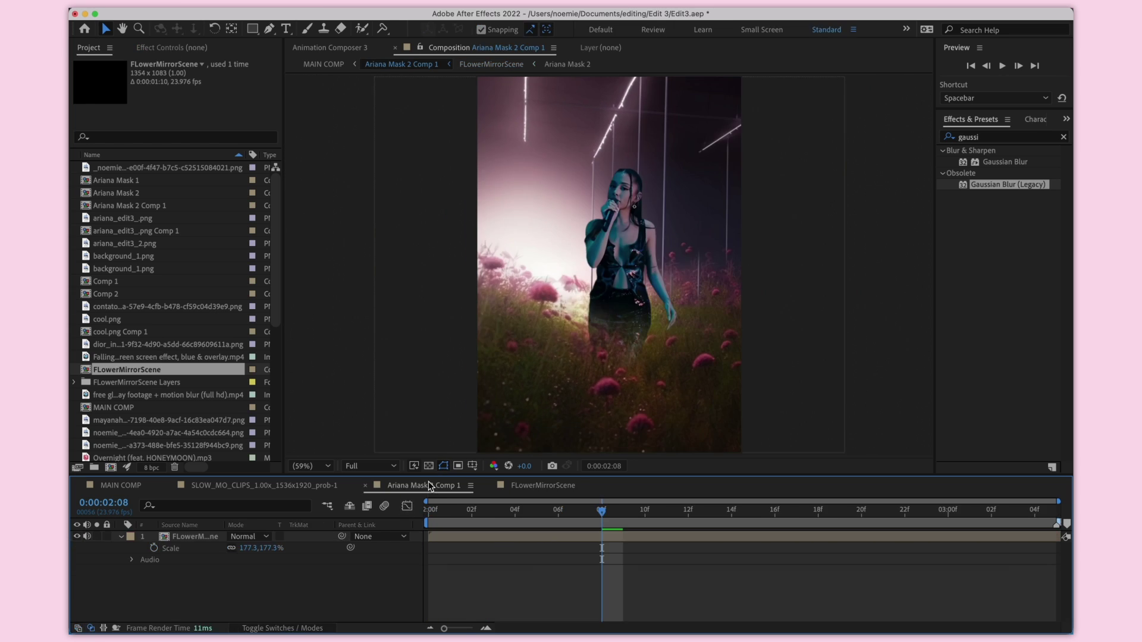
{"action": "left_click", "coordinate": [432, 514]}
{"action": "key", "text": "space"}
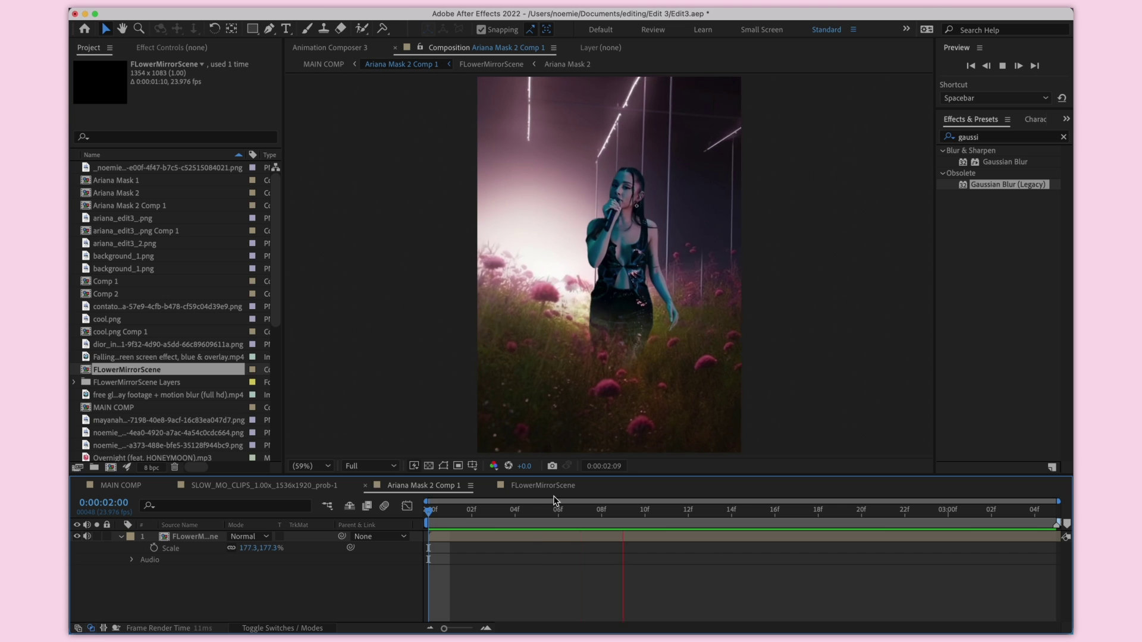
{"action": "left_click", "coordinate": [548, 485]}
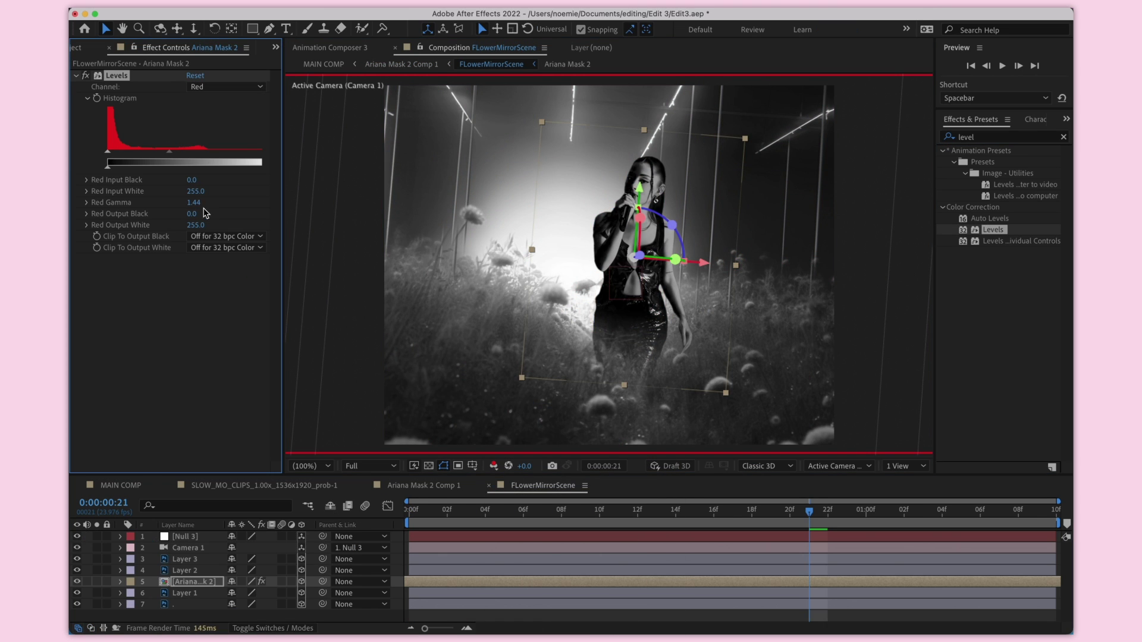
Adjust Levels on the Green and Blue channels and reduce the Tint amount to 36%.
{"action": "left_click", "coordinate": [226, 87]}
{"action": "left_click", "coordinate": [215, 132]}
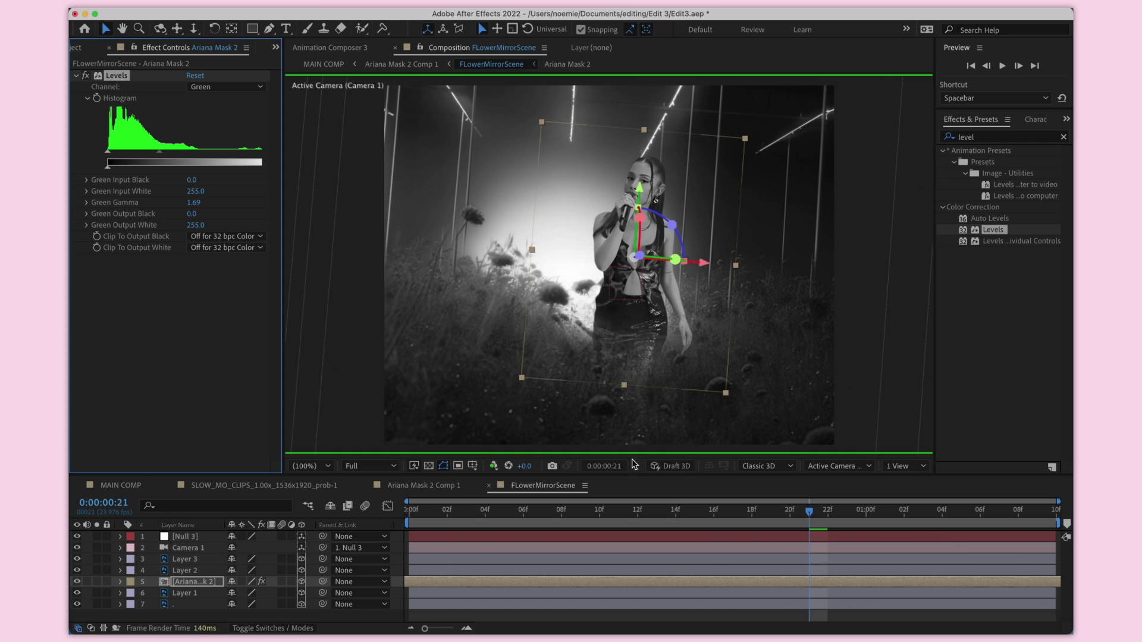
{"action": "left_click", "coordinate": [226, 87]}
{"action": "left_click", "coordinate": [215, 143]}
{"action": "left_click", "coordinate": [493, 466]}
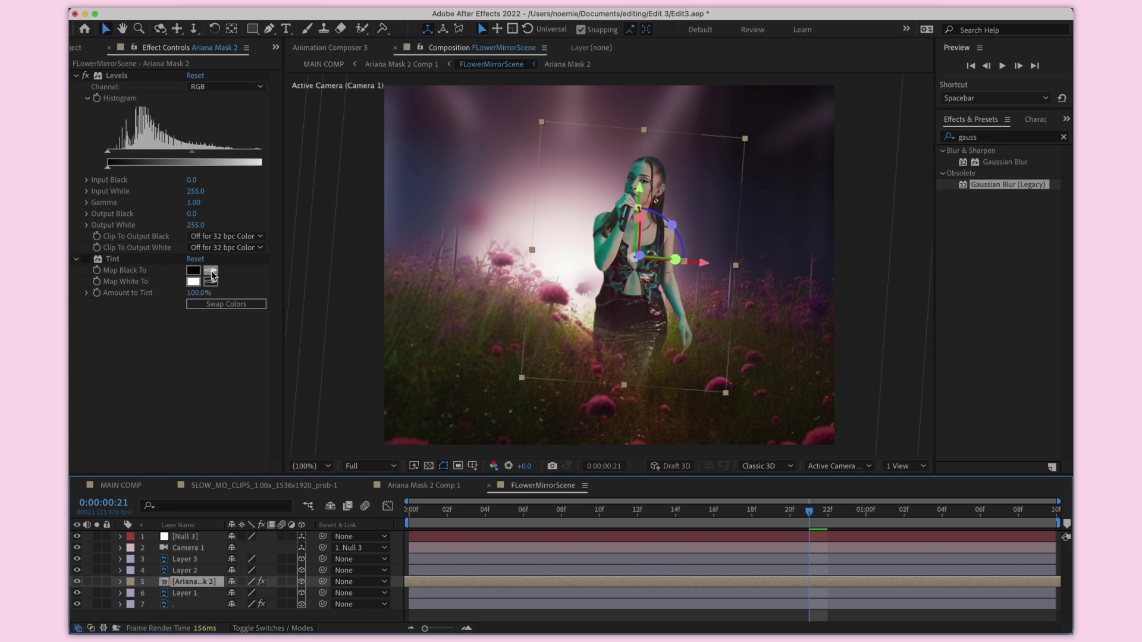
{"action": "left_click_drag", "start_coordinate": [208, 293], "coordinate": [160, 293]}
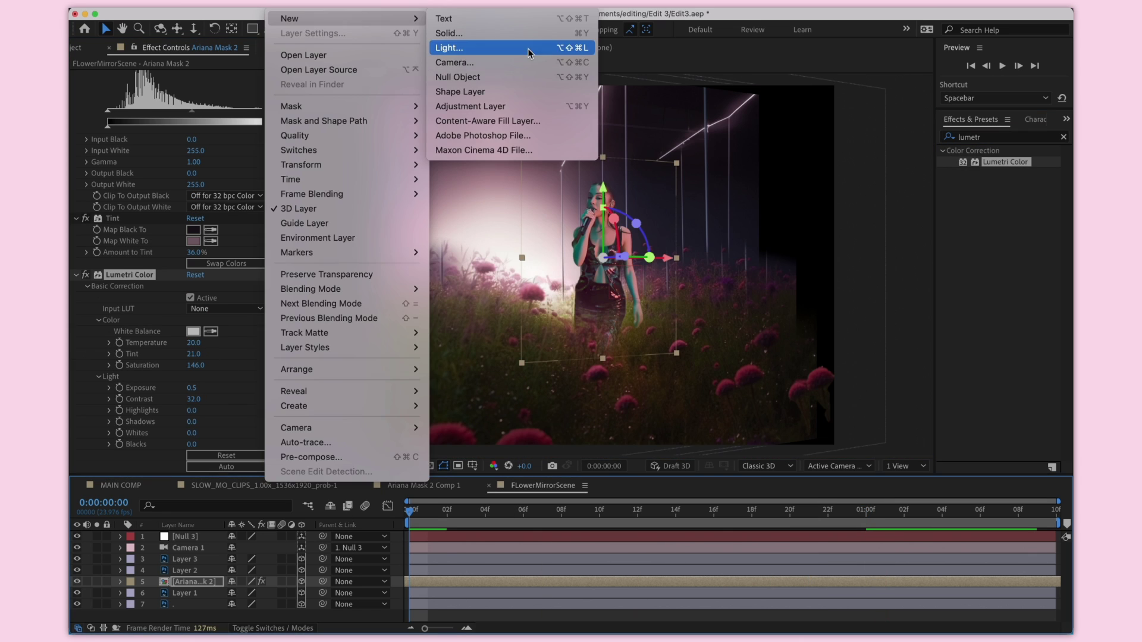
Add an ambient light and move Ambient Light 1 to the top of the stack.
{"action": "left_click", "coordinate": [461, 43]}
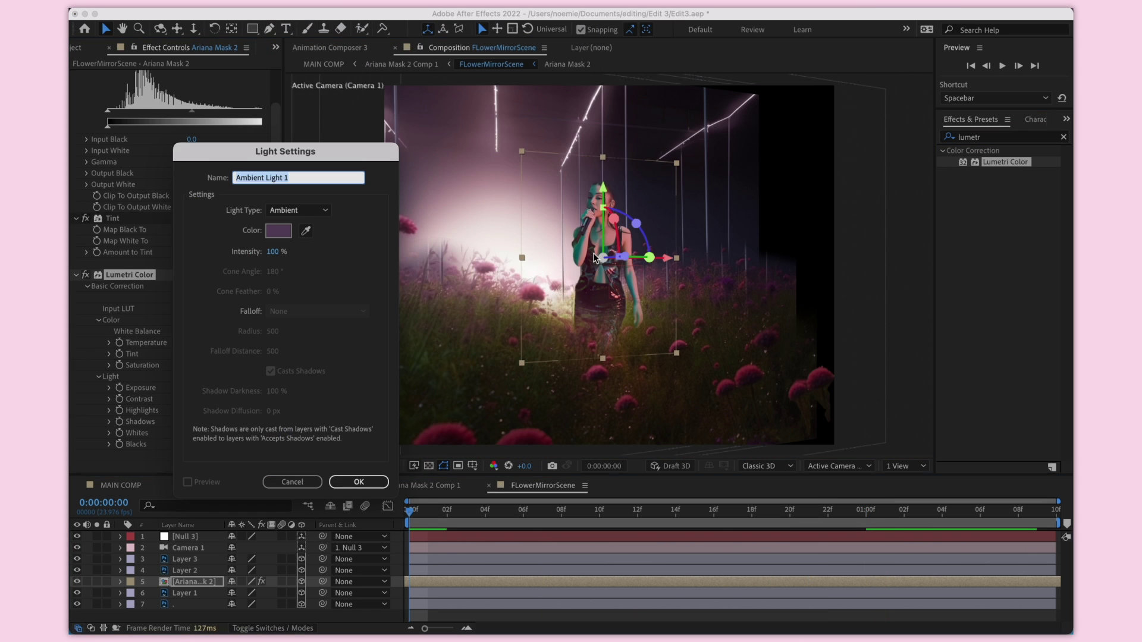
{"action": "left_click", "coordinate": [358, 482]}
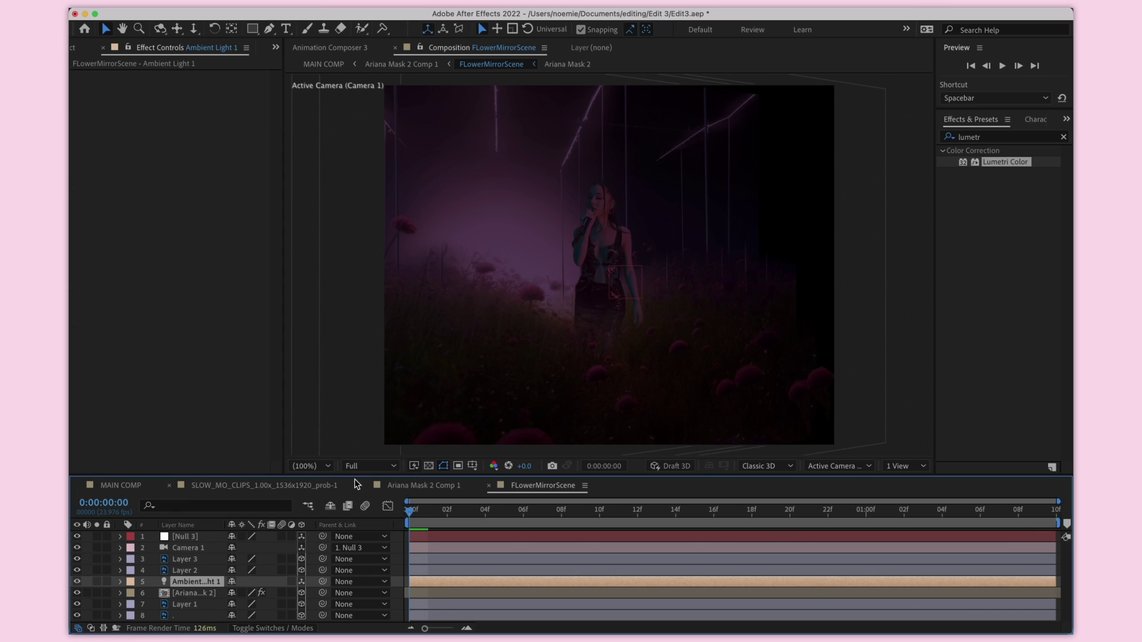
{"action": "left_click_drag", "start_coordinate": [190, 531], "coordinate": [190, 538]}
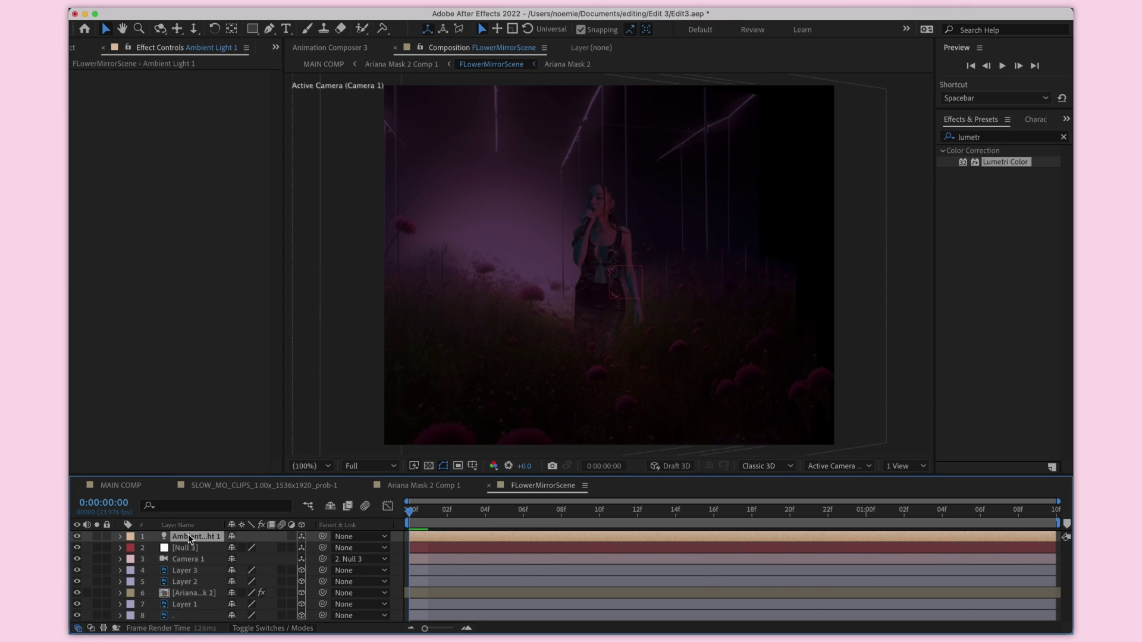
{"action": "left_click", "coordinate": [120, 536]}
{"action": "left_click", "coordinate": [130, 550]}
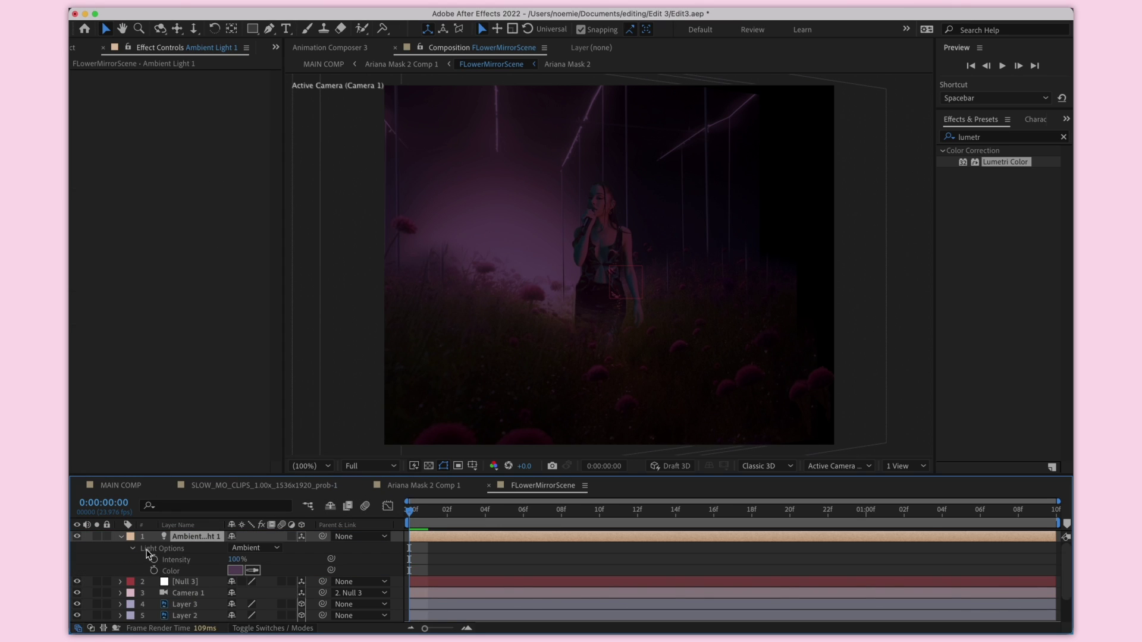
Give the ambient light a lighter purple colour and adjust its intensity.
{"action": "mouse_move", "coordinate": [233, 560]}
{"action": "left_mouse_down"}
{"action": "mouse_move", "coordinate": [206, 560]}
{"action": "mouse_move", "coordinate": [298, 566]}
{"action": "mouse_move", "coordinate": [237, 560]}
{"action": "left_mouse_up"}
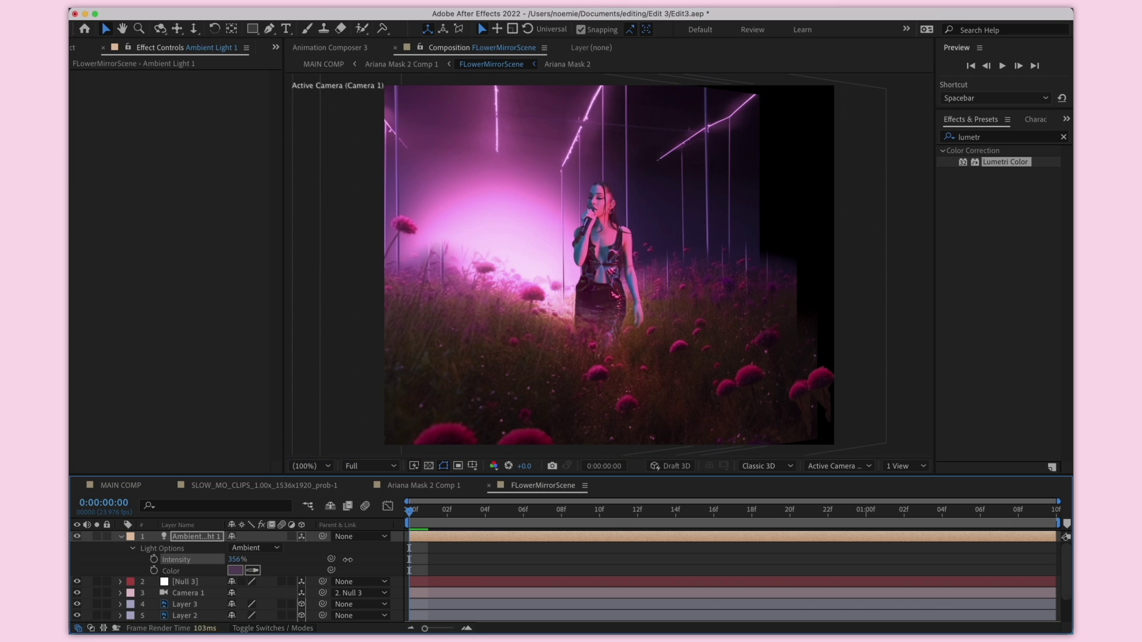
{"action": "left_click", "coordinate": [233, 571]}
{"action": "left_click", "coordinate": [362, 512]}
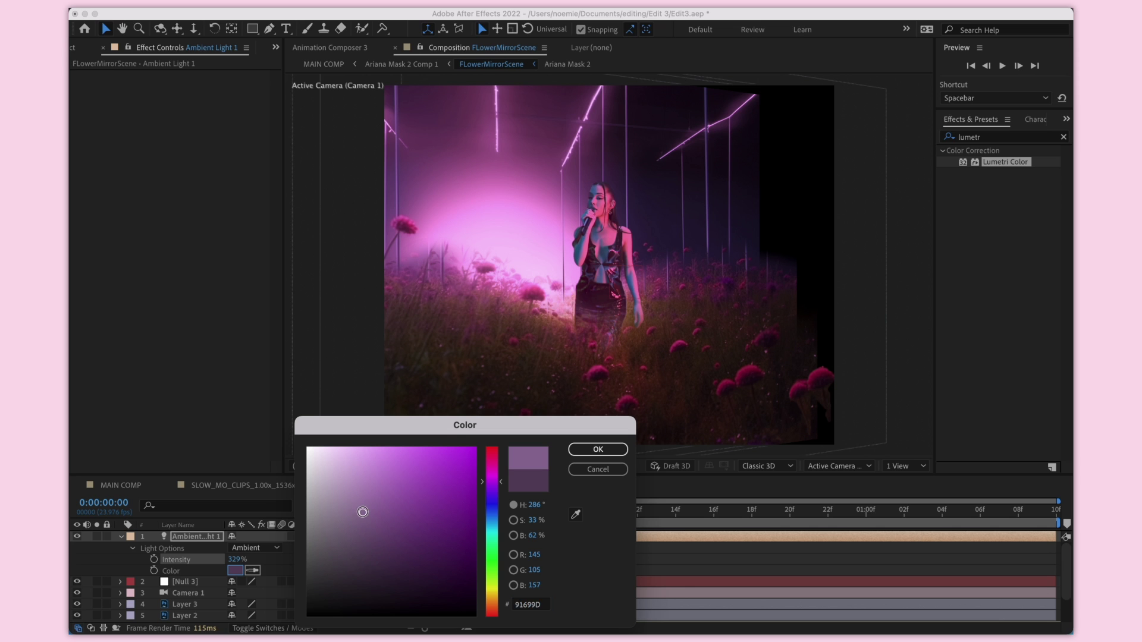
{"action": "left_click", "coordinate": [592, 448]}
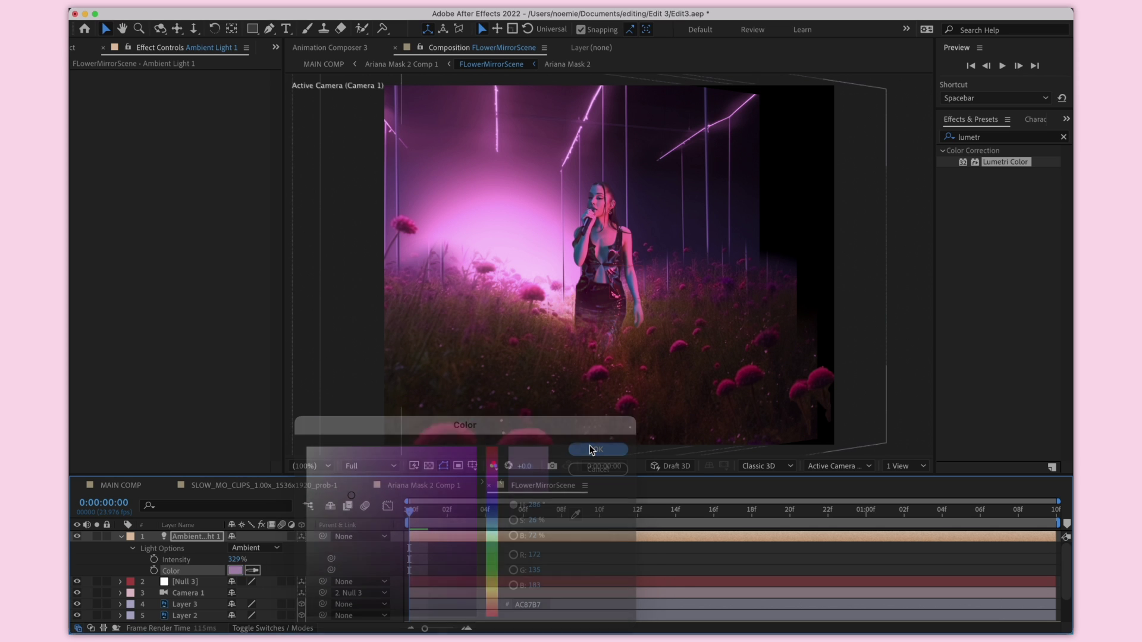
{"action": "left_click_drag", "start_coordinate": [229, 560], "coordinate": [136, 560]}
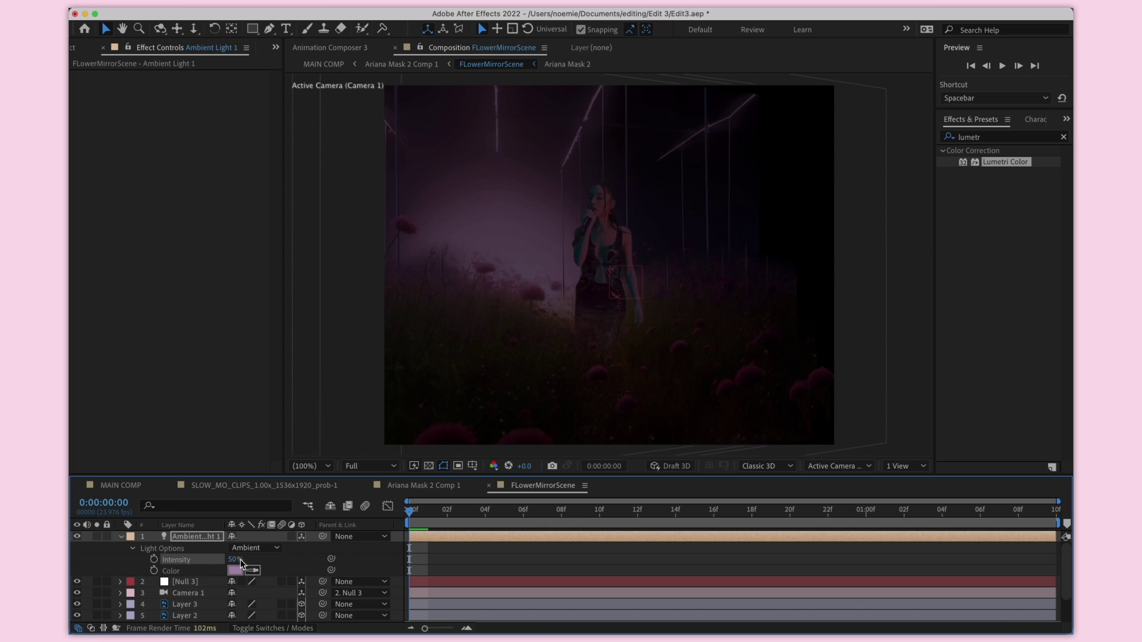
{"action": "left_click_drag", "start_coordinate": [277, 559], "coordinate": [278, 562]}
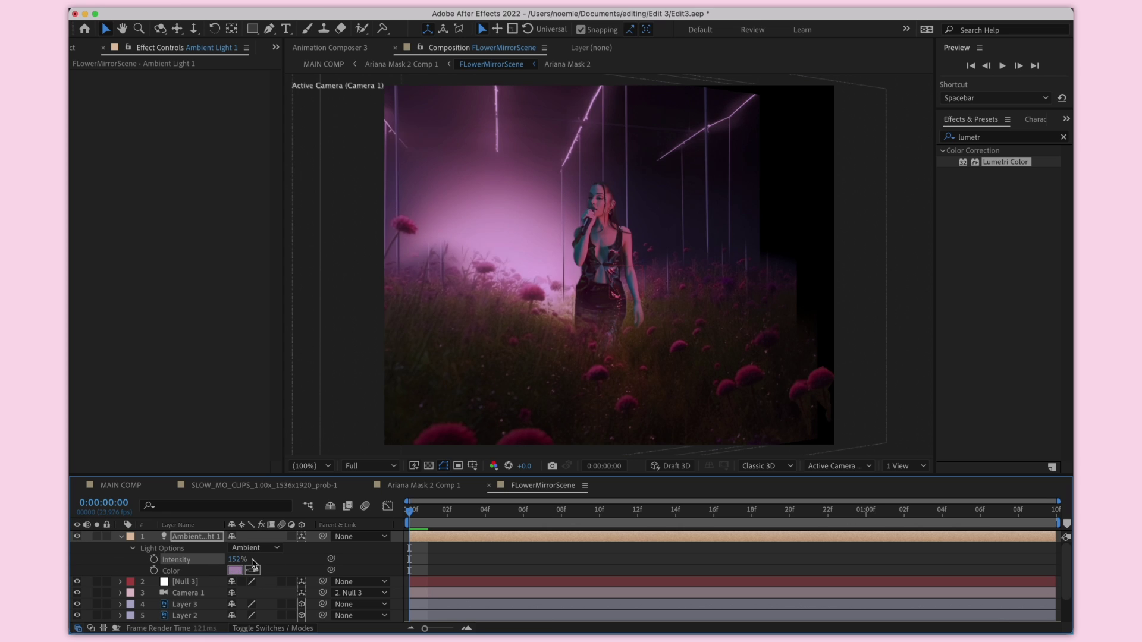
Set the light's intensity to 154% and preview Ariana Mask 2 Comp 1 from the start.
{"action": "left_click", "coordinate": [417, 487]}
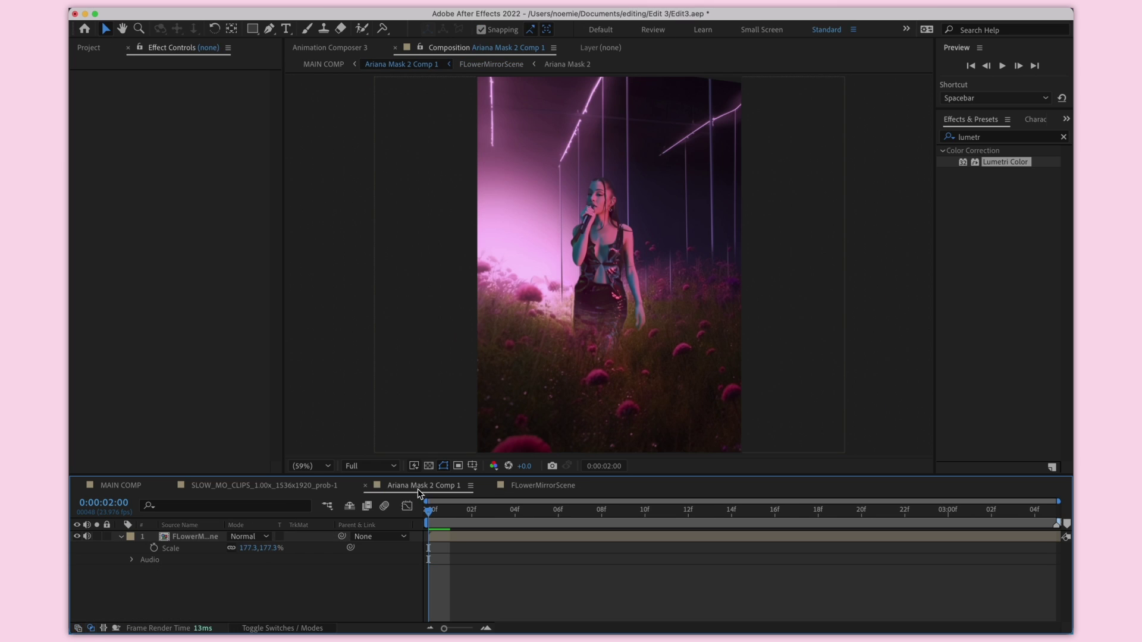
{"action": "left_click", "coordinate": [532, 487]}
{"action": "left_click_drag", "start_coordinate": [234, 560], "coordinate": [201, 561]}
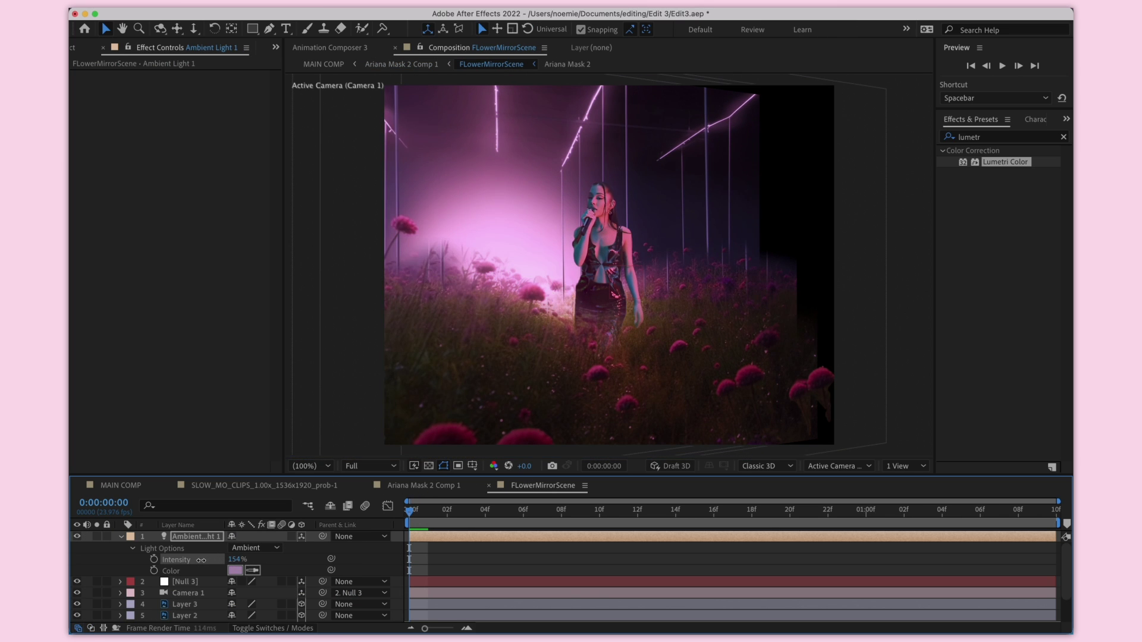
{"action": "left_click", "coordinate": [415, 486]}
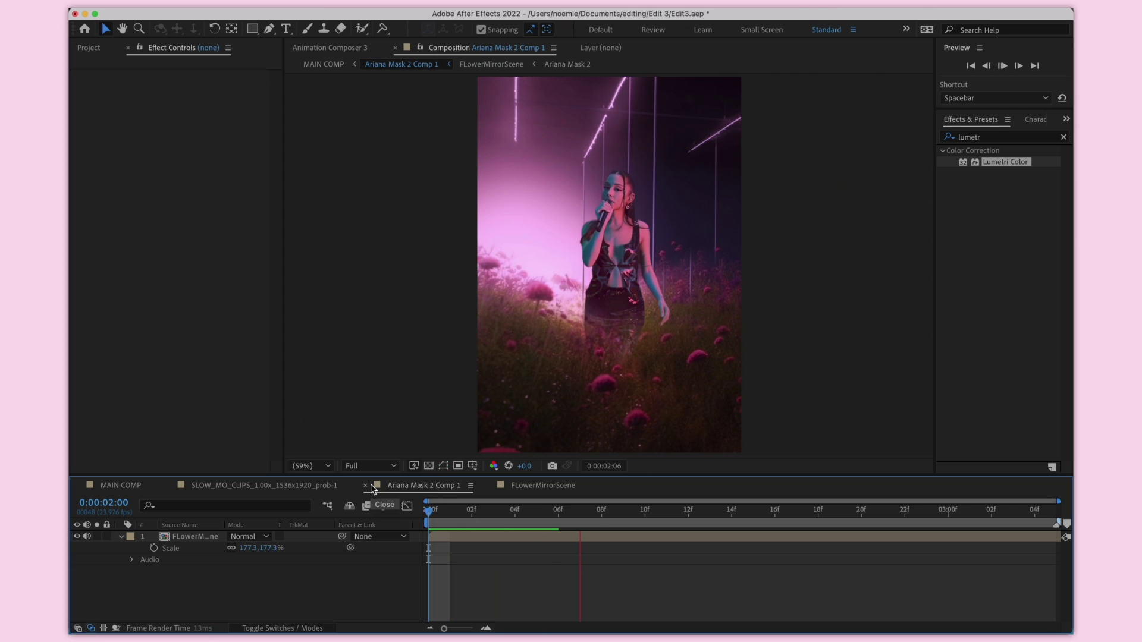
{"action": "left_click", "coordinate": [454, 515]}
{"action": "key", "text": "Home"}
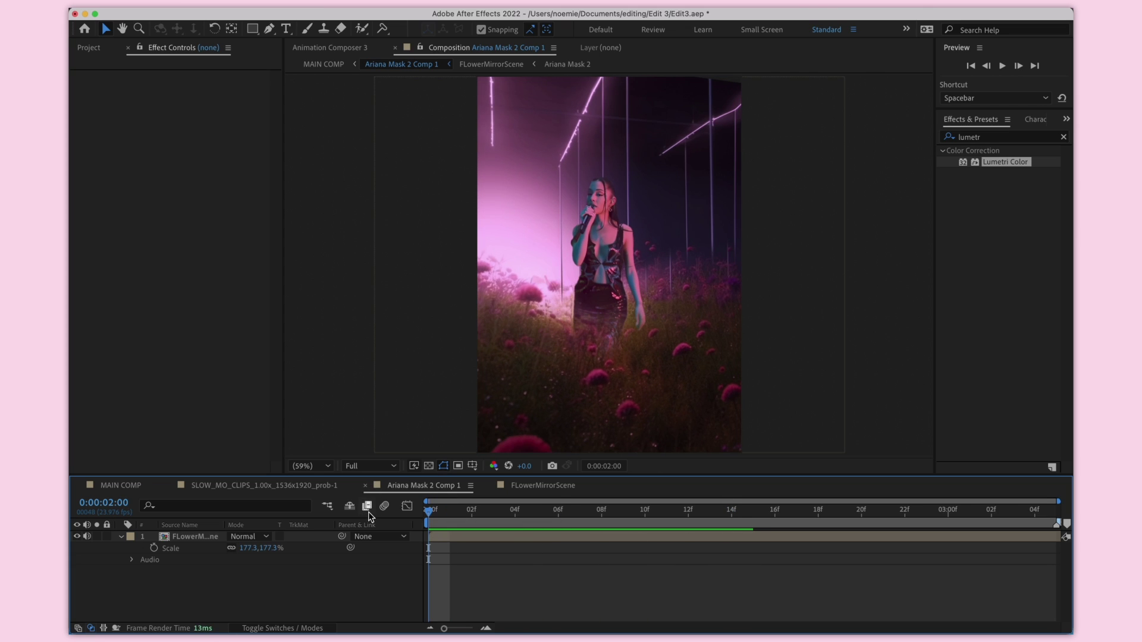
Add a Null 3 Y Rotation keyframe at 0:00:01:09 and try 17° at the start.
{"action": "left_click", "coordinate": [516, 490]}
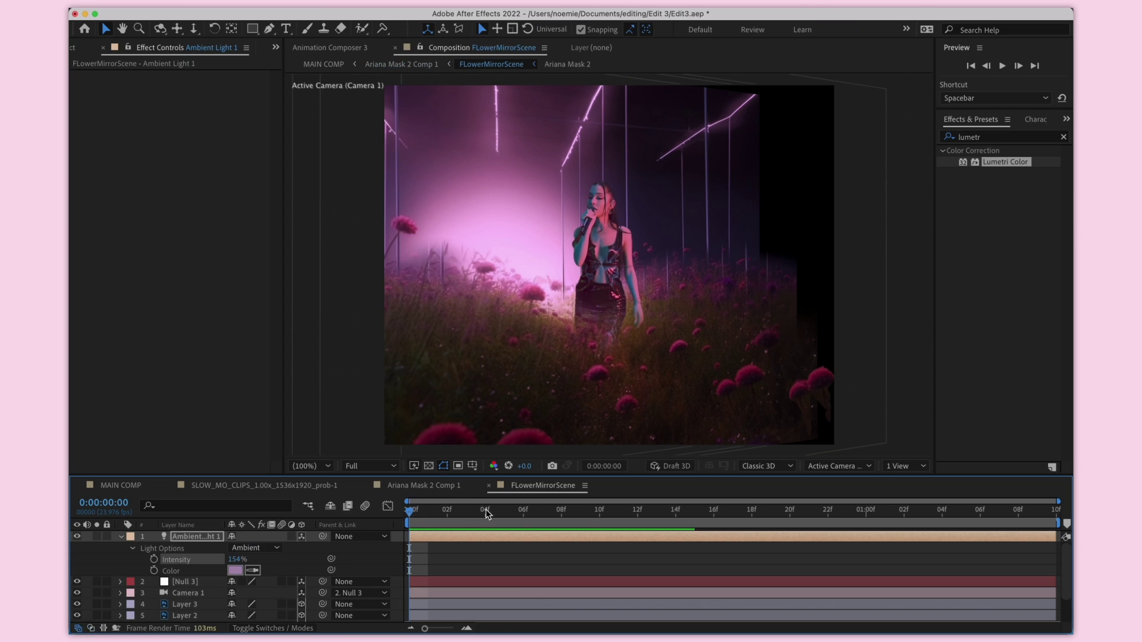
{"action": "left_click", "coordinate": [188, 583]}
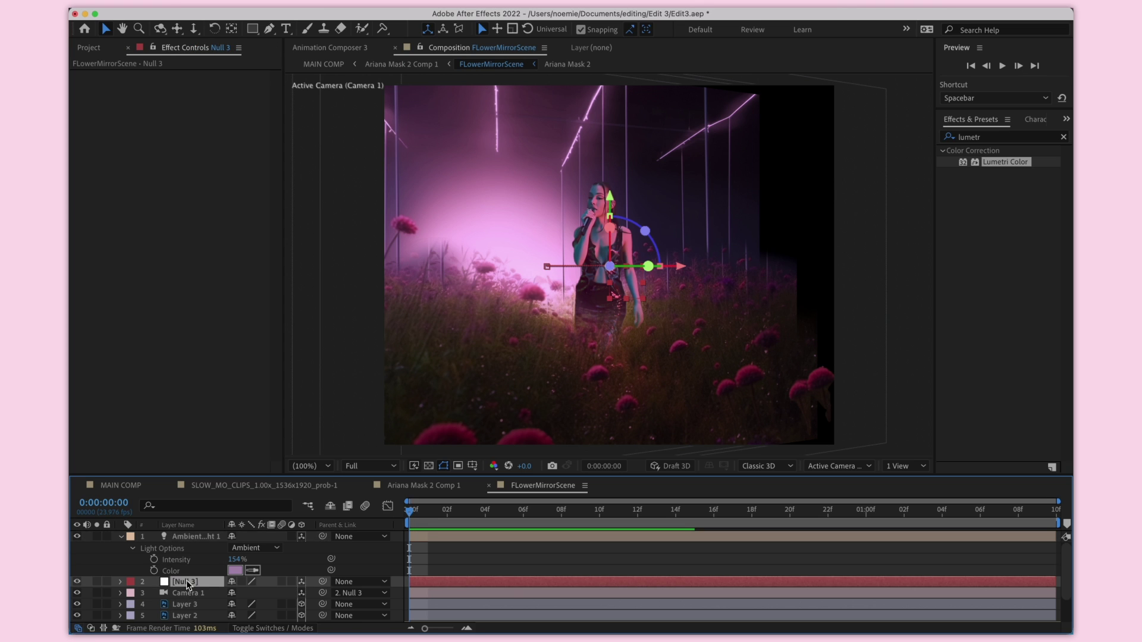
{"action": "key", "text": "u"}
{"action": "scroll", "coordinate": [235, 574], "scroll_direction": "down", "scroll_amount": 3}
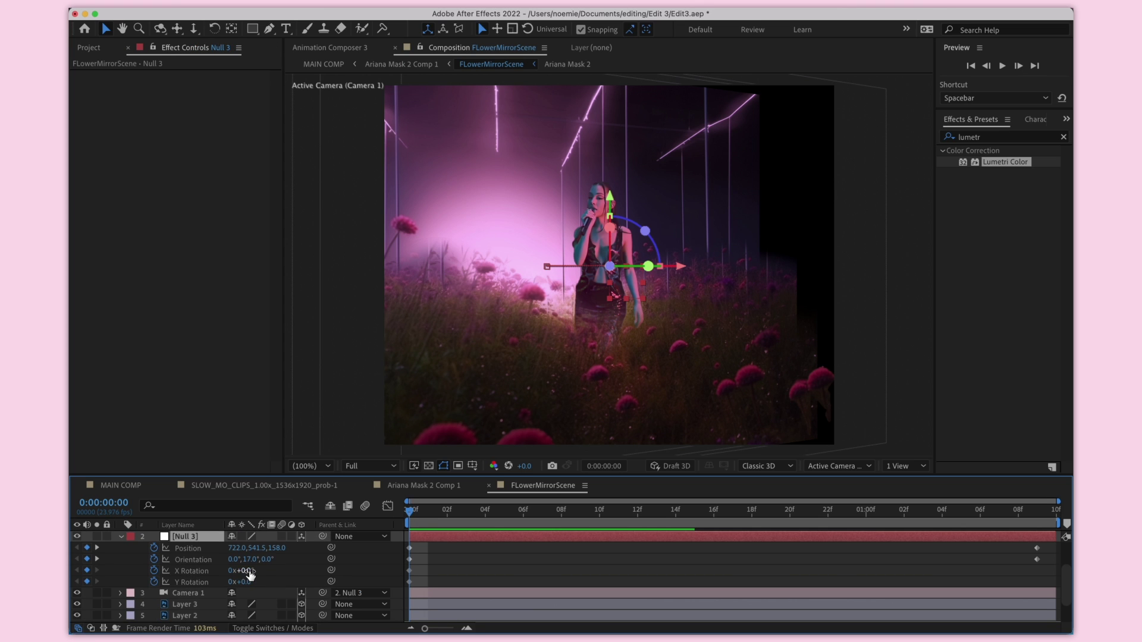
{"action": "left_click", "coordinate": [1036, 519]}
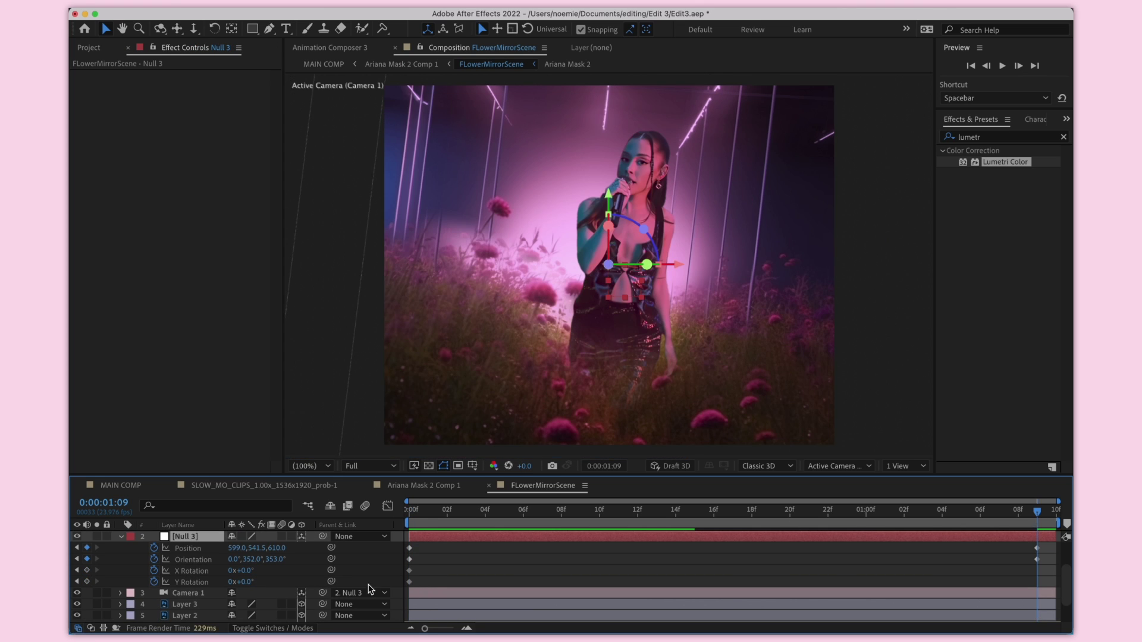
{"action": "left_click", "coordinate": [88, 582]}
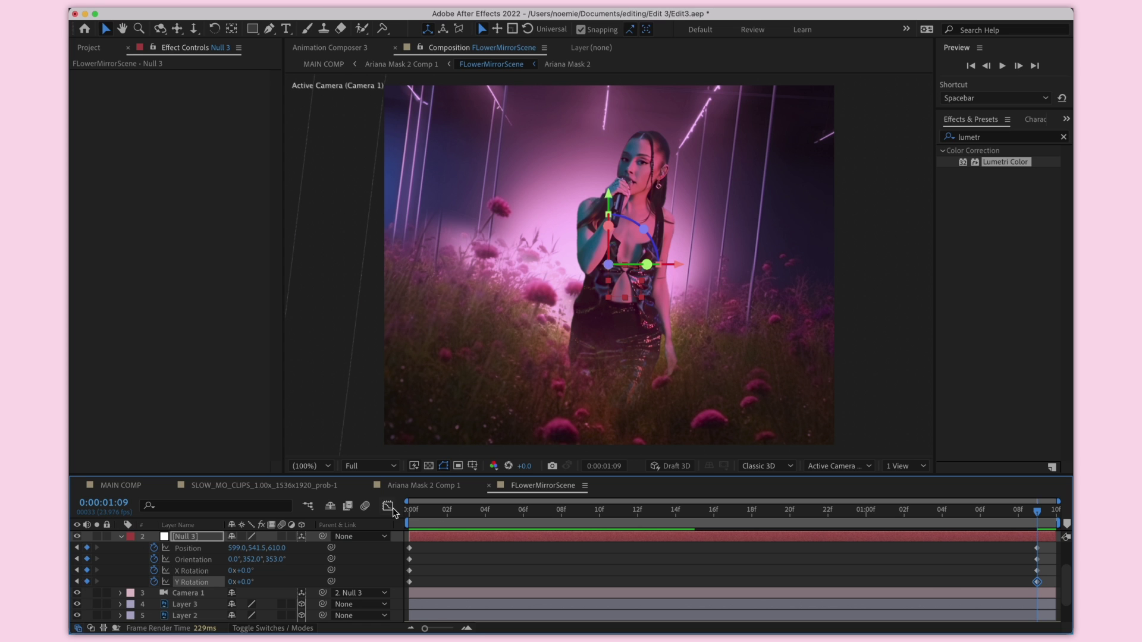
{"action": "left_click", "coordinate": [411, 511]}
{"action": "mouse_move", "coordinate": [247, 571]}
{"action": "left_mouse_down"}
{"action": "mouse_move", "coordinate": [277, 571]}
{"action": "mouse_move", "coordinate": [247, 571]}
{"action": "mouse_move", "coordinate": [260, 582]}
{"action": "left_mouse_up"}
Test Null 3 rotation and orientation changes, undoing back to a 0°, 17°, 341° orientation.
{"action": "key", "text": "super+z"}
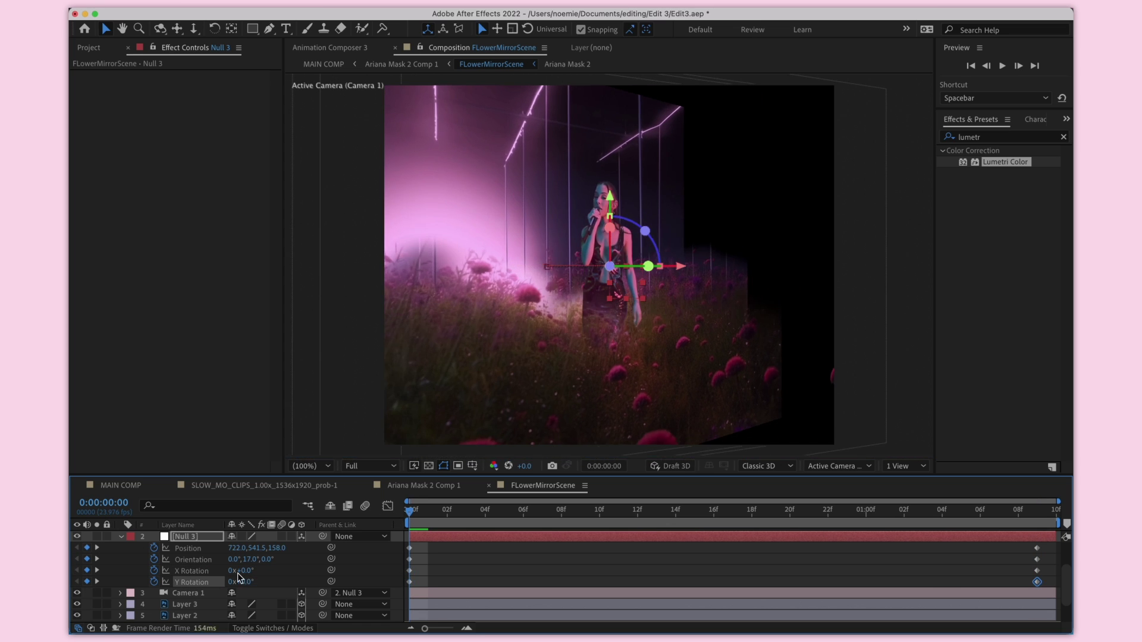
{"action": "key", "text": "super+z"}
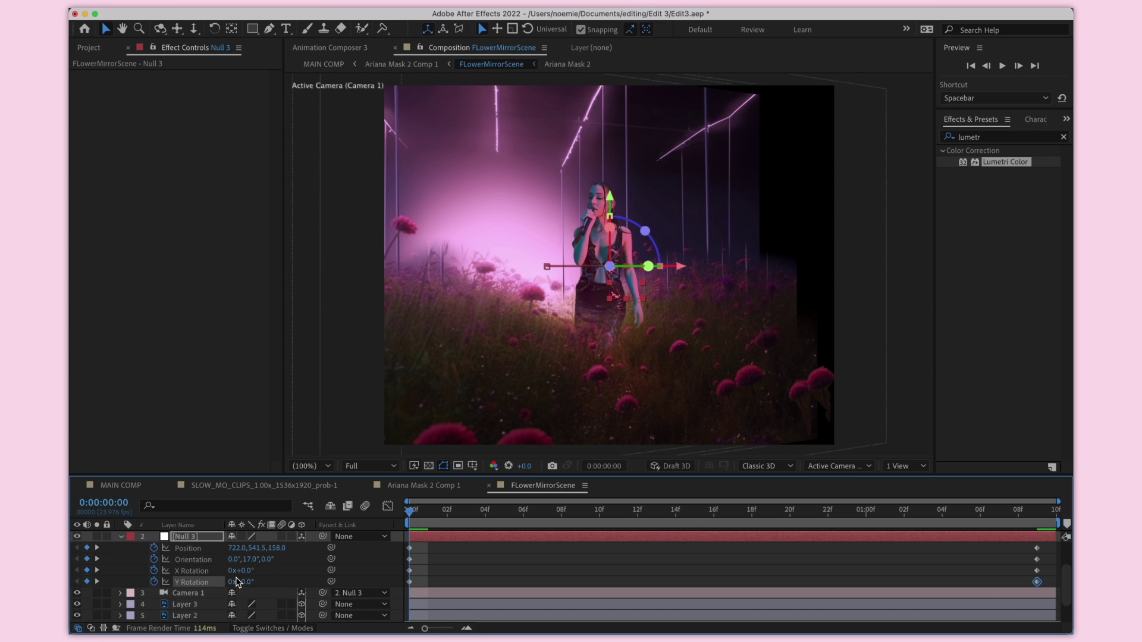
{"action": "left_click_drag", "start_coordinate": [231, 582], "coordinate": [270, 588]}
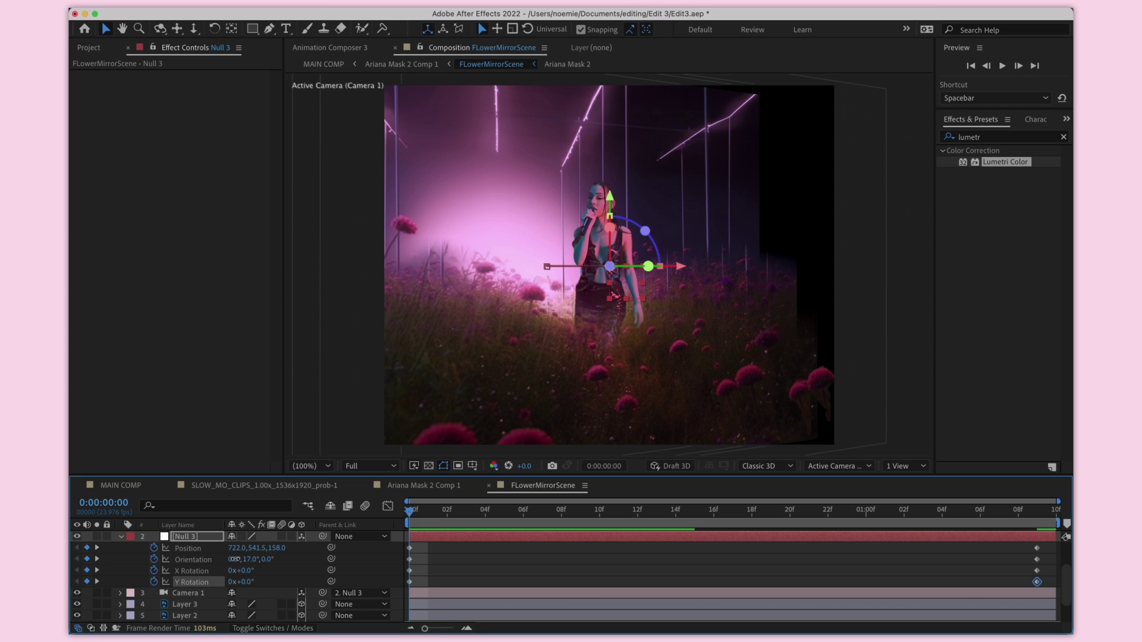
{"action": "mouse_move", "coordinate": [250, 559]}
{"action": "left_mouse_down"}
{"action": "mouse_move", "coordinate": [266, 560]}
{"action": "mouse_move", "coordinate": [253, 562]}
{"action": "left_mouse_up"}
{"action": "key", "text": "super+z"}
Preview the scene and apply Motion Tile to the layer.
{"action": "key", "text": "space"}
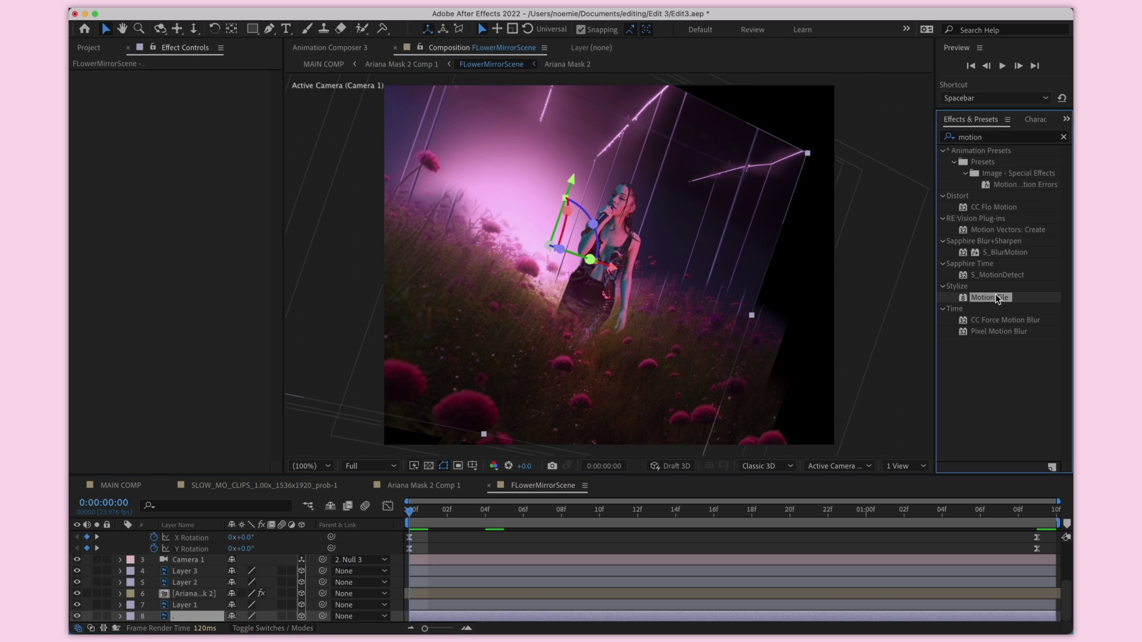
{"action": "double_click", "coordinate": [989, 298]}
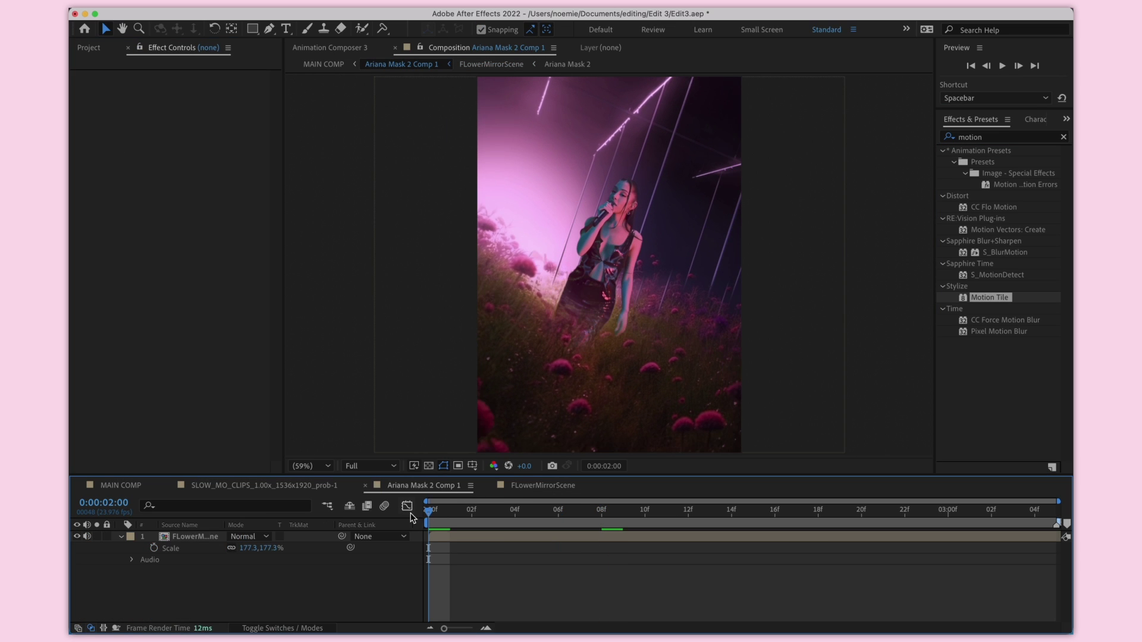
{"action": "key", "text": "space"}
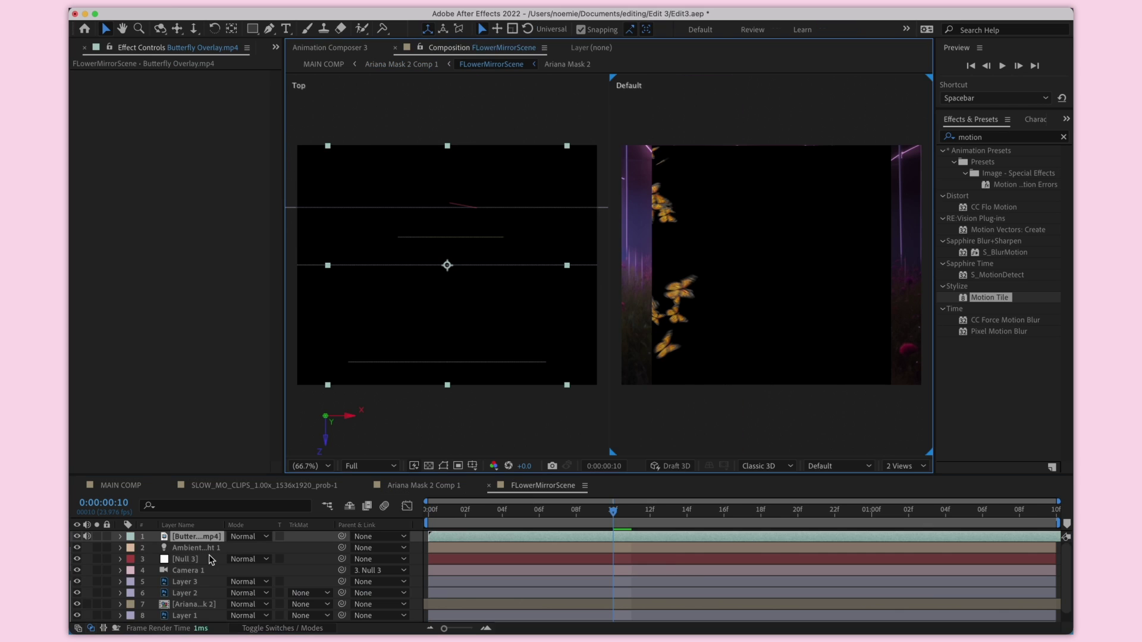
Move Butterfly Overlay down to position 7 and set its blend mode to Add.
{"action": "left_click", "coordinate": [199, 550]}
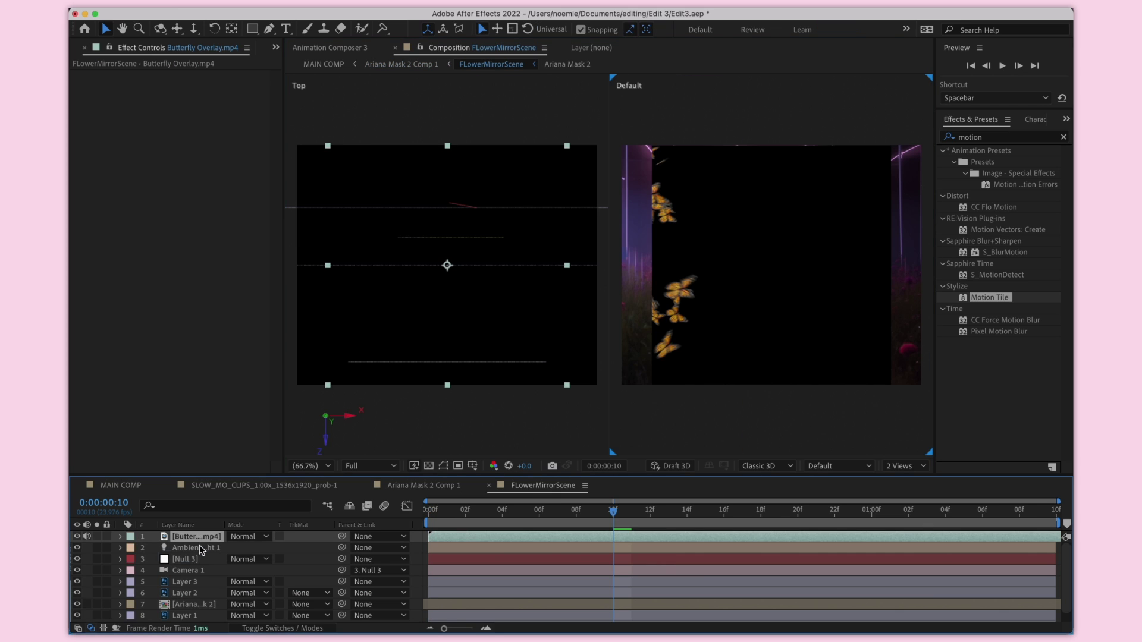
{"action": "left_click_drag", "start_coordinate": [201, 615], "coordinate": [203, 612]}
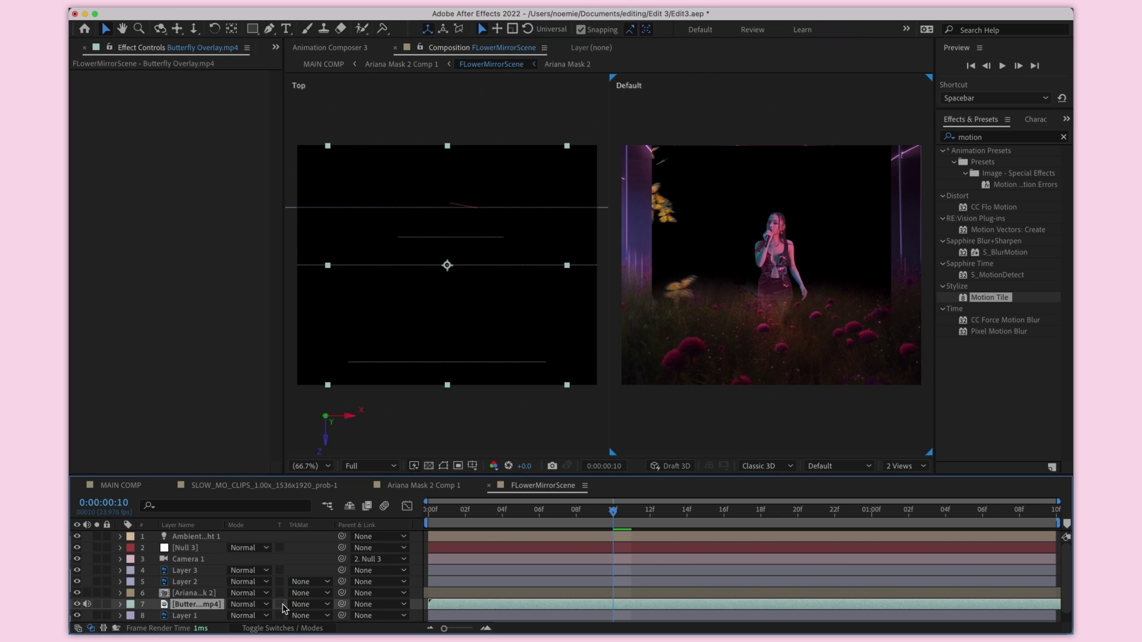
{"action": "left_click", "coordinate": [247, 604]}
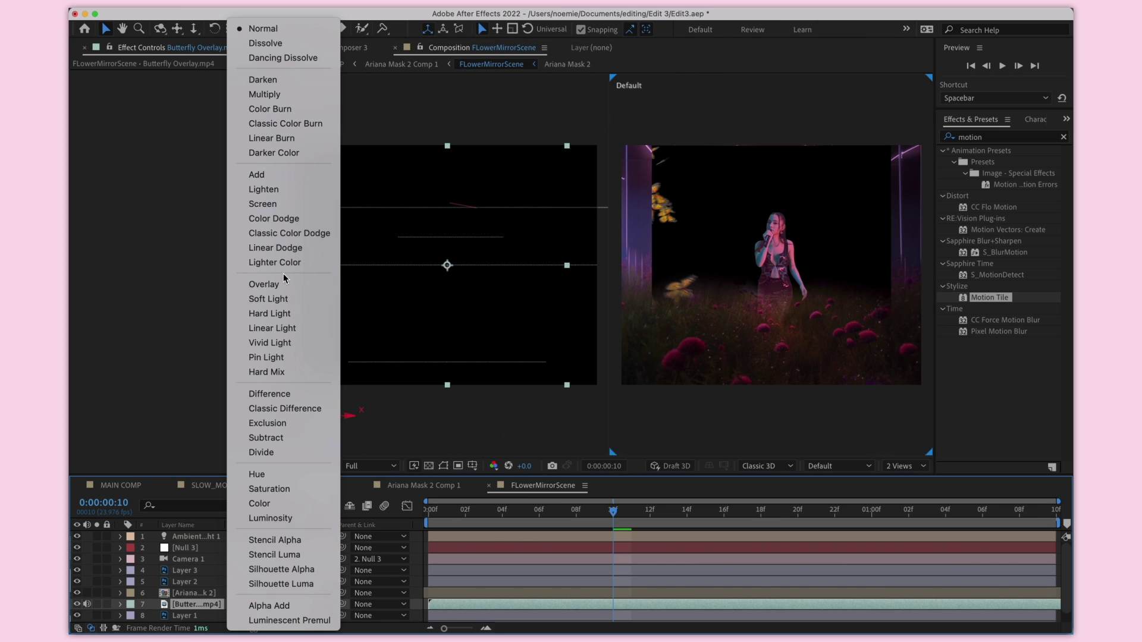
{"action": "left_click", "coordinate": [252, 173]}
Make the butterfly layer 3D, push it back in depth, and preview in one view.
{"action": "key", "text": "s"}
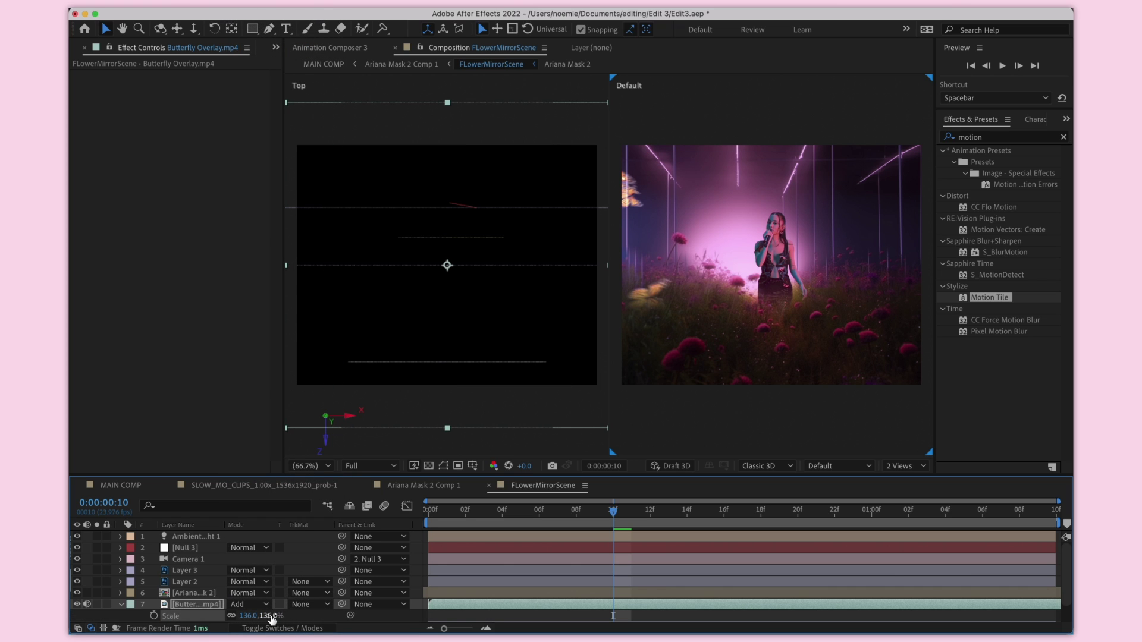
{"action": "left_click", "coordinate": [294, 630]}
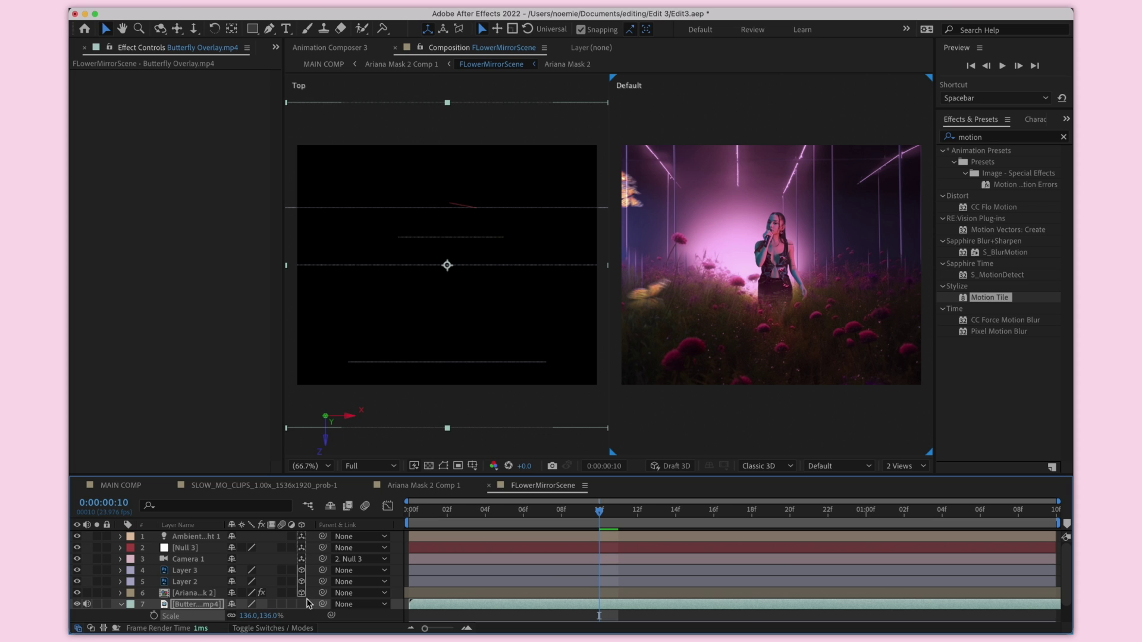
{"action": "left_click", "coordinate": [302, 604]}
{"action": "left_click_drag", "start_coordinate": [447, 312], "coordinate": [448, 387]}
{"action": "key", "text": "space"}
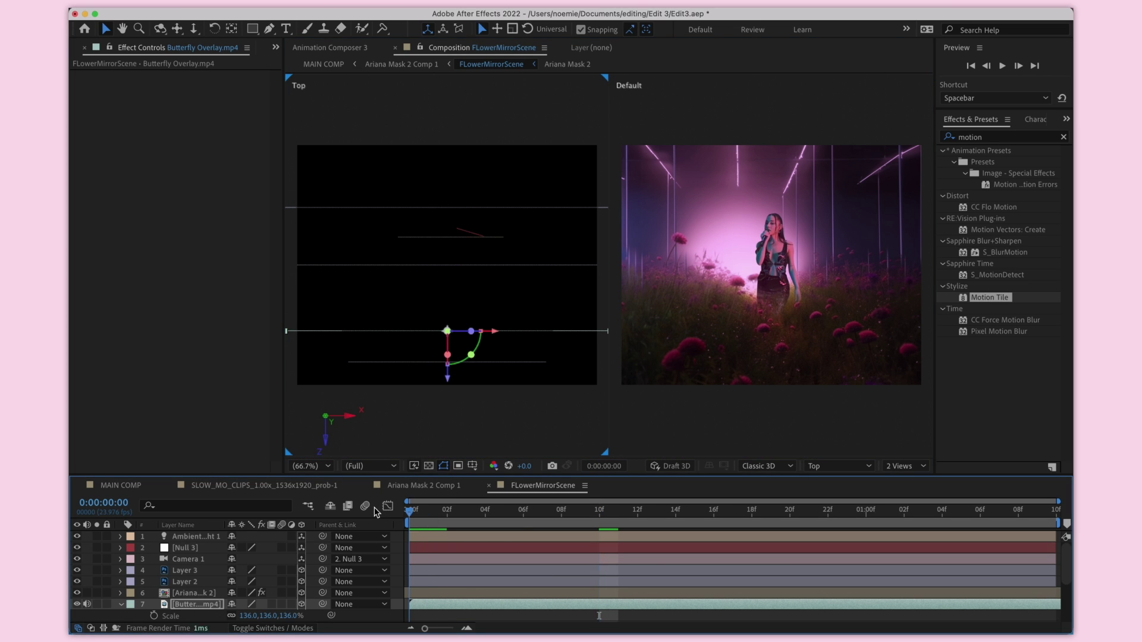
{"action": "left_click", "coordinate": [904, 466]}
{"action": "left_click", "coordinate": [901, 476]}
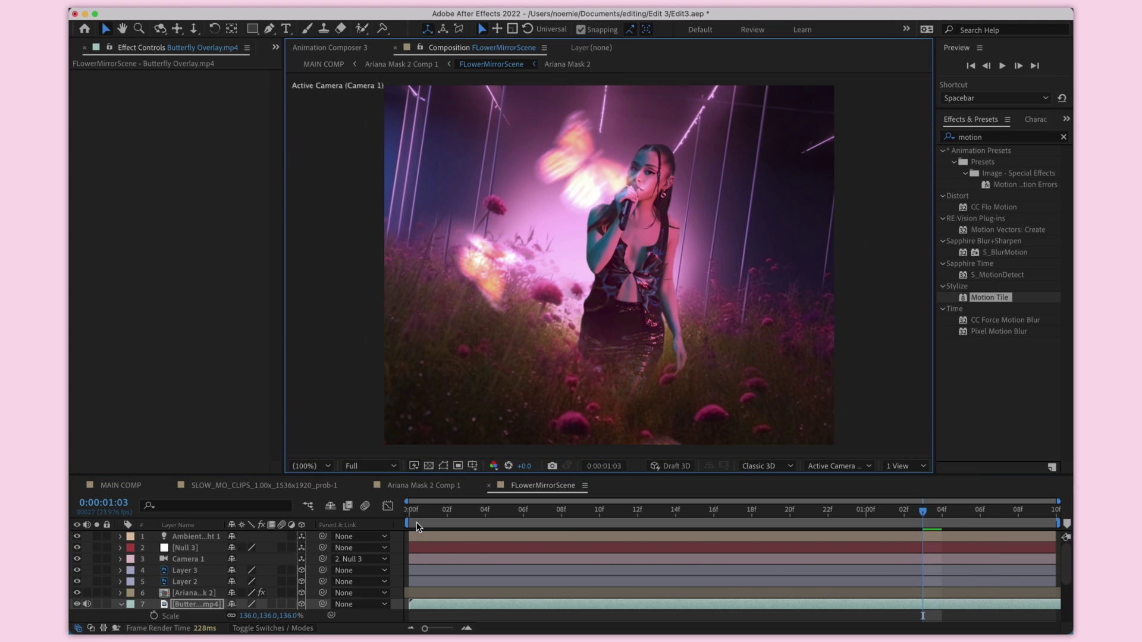
{"action": "key", "text": "space"}
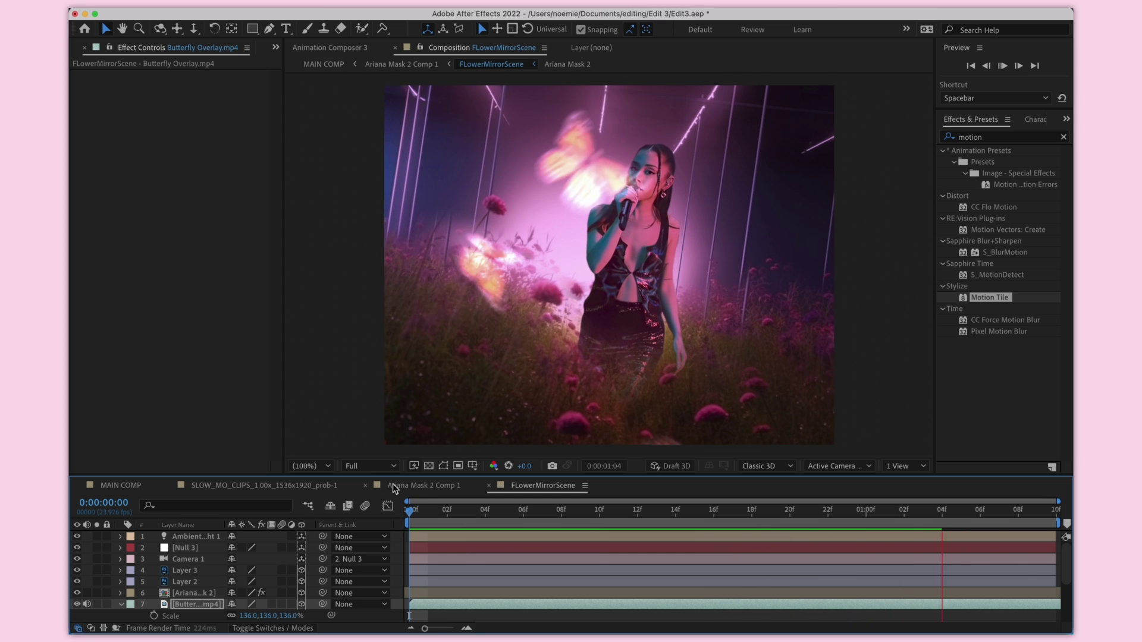
Switch the butterflies to Lighten blending and open Ariana Mask 2 Comp 1.
{"action": "left_click", "coordinate": [253, 626]}
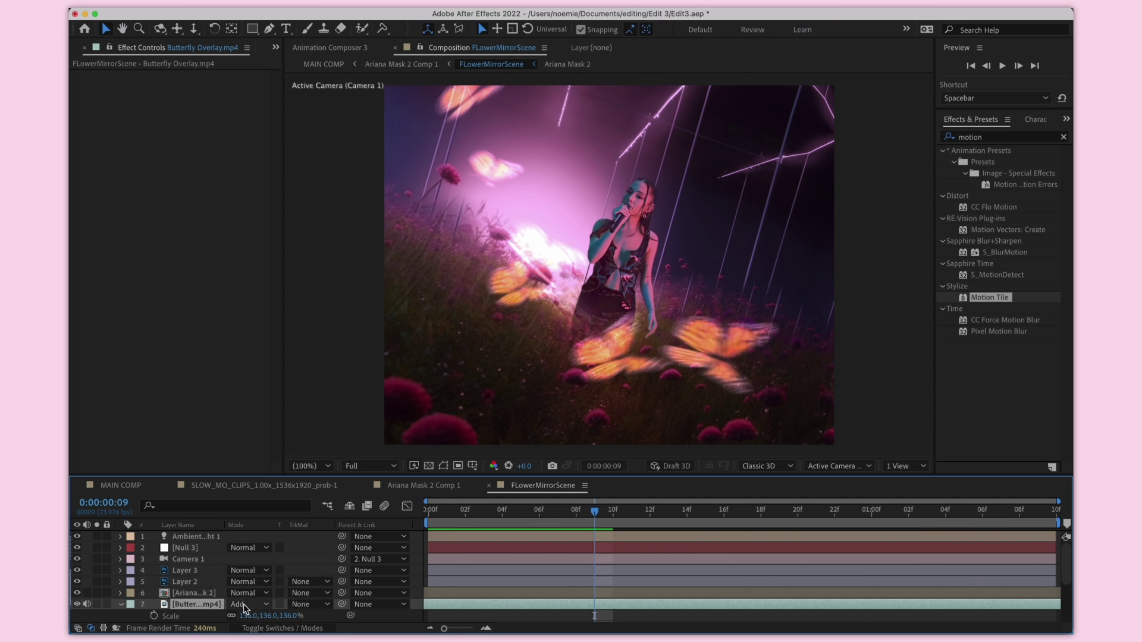
{"action": "left_click", "coordinate": [244, 606]}
{"action": "left_click", "coordinate": [266, 191]}
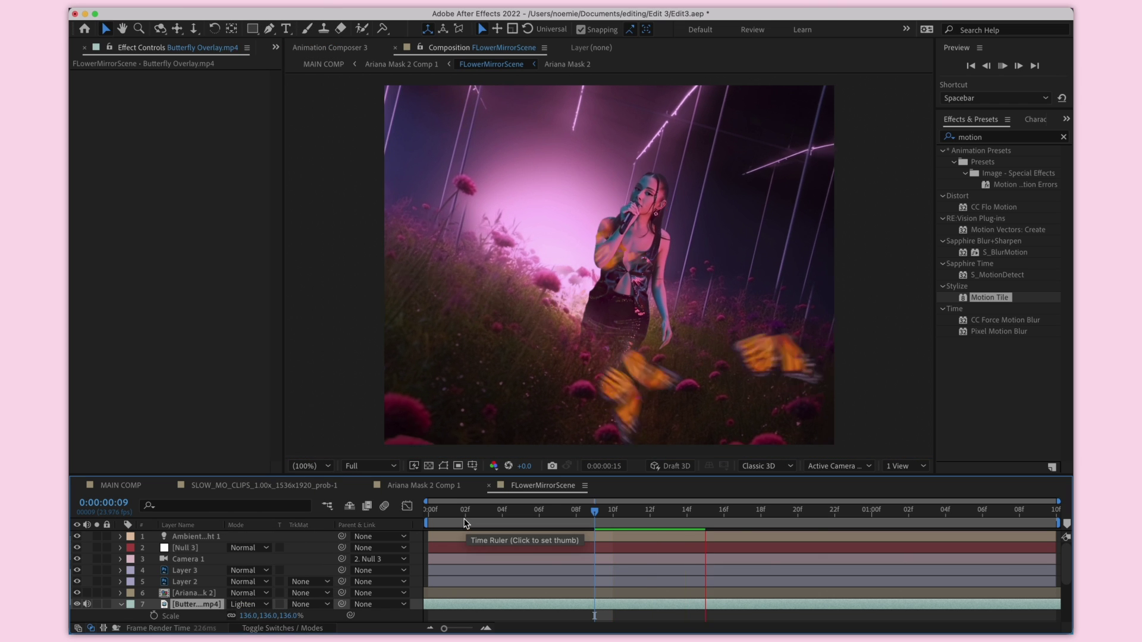
{"action": "left_click", "coordinate": [423, 485]}
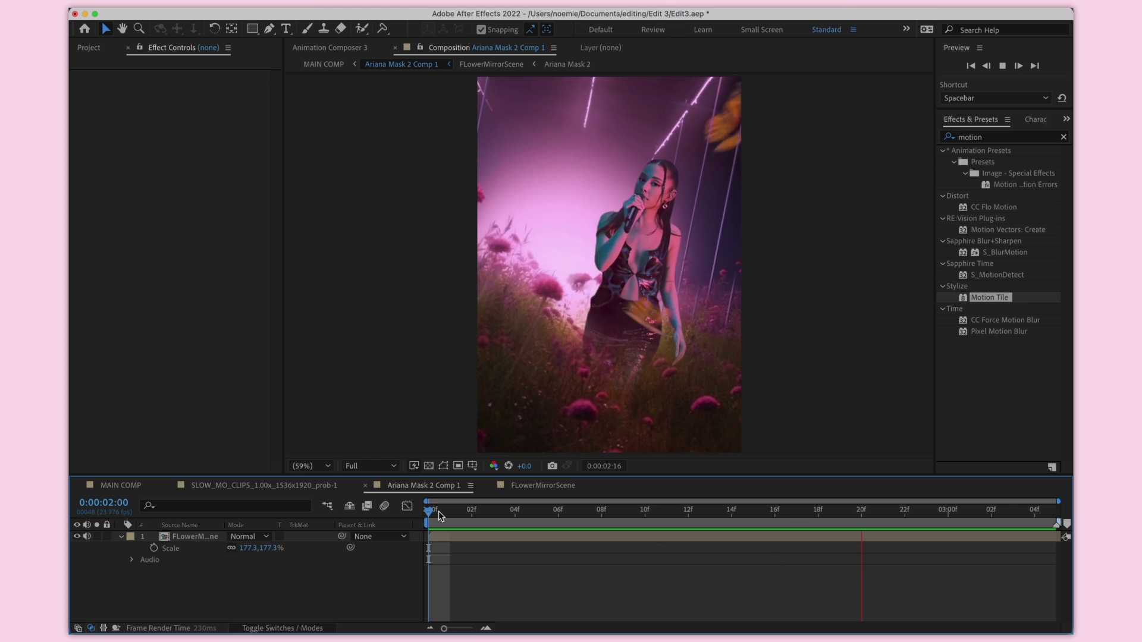
Set the film sparkle layer's blending mode to Add and apply Camera Lens Blur.
{"action": "key", "text": "space"}
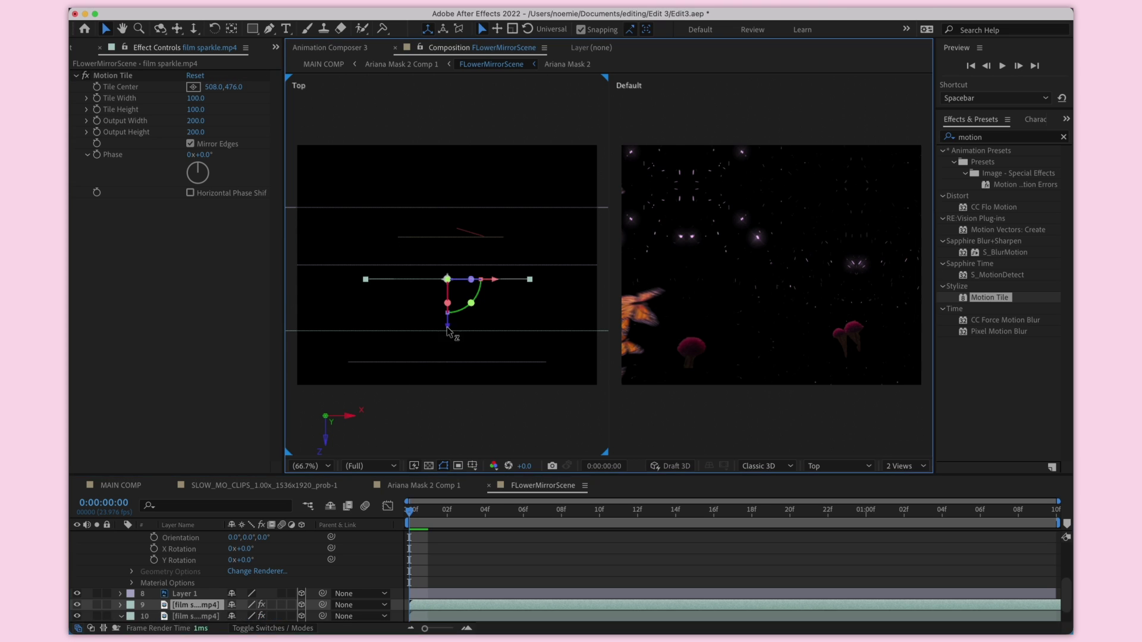
{"action": "left_click", "coordinate": [249, 604]}
{"action": "left_click", "coordinate": [280, 171]}
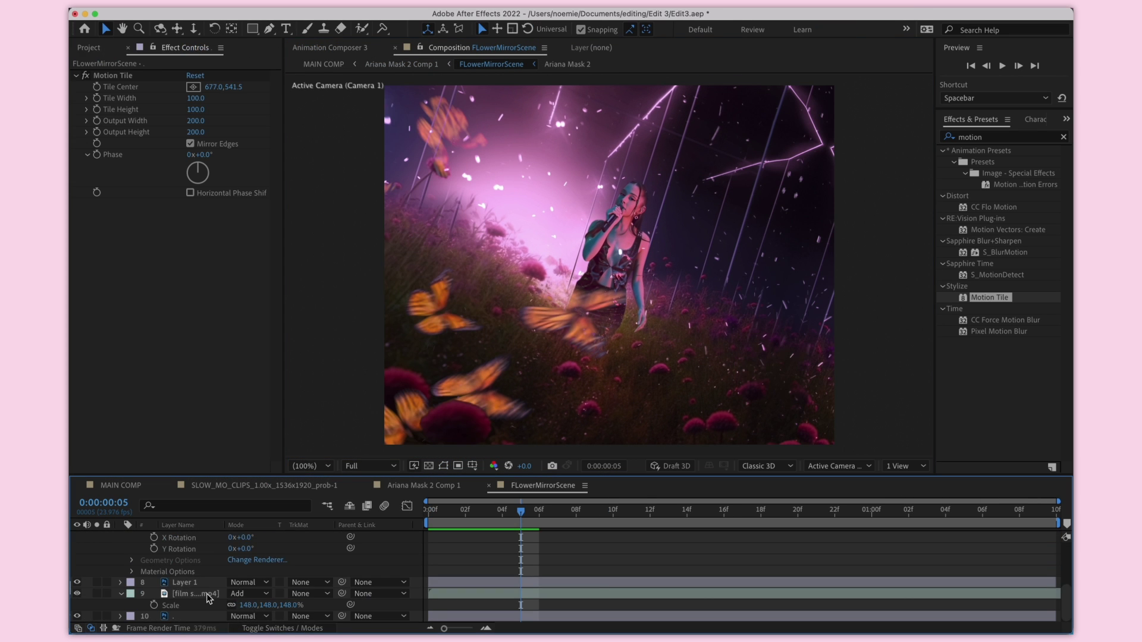
{"action": "left_click", "coordinate": [209, 598]}
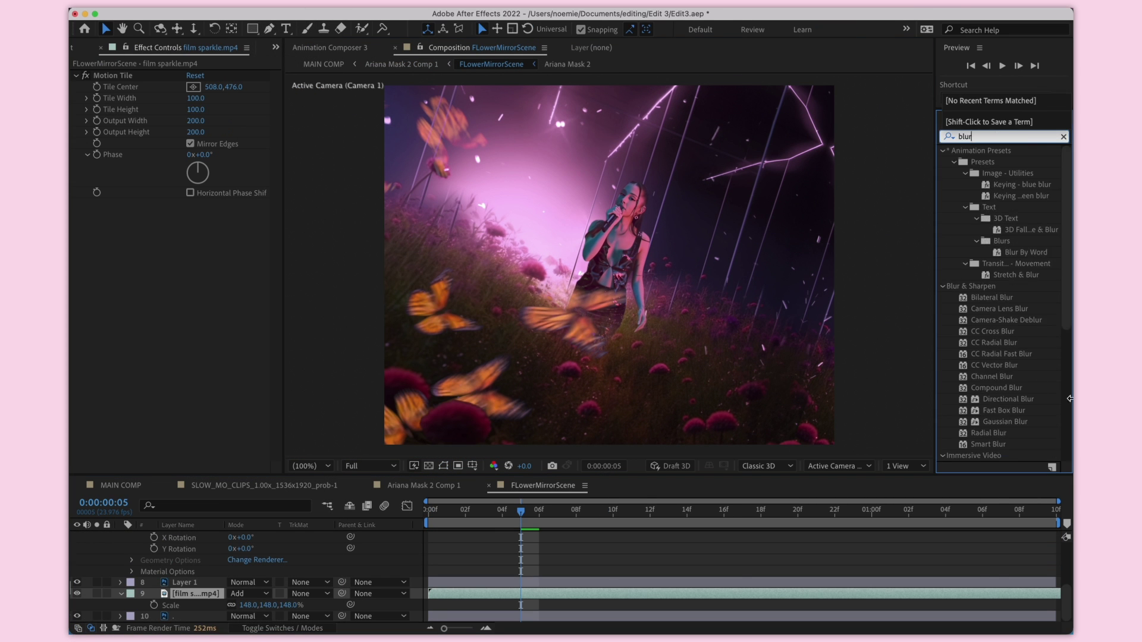
{"action": "left_click_drag", "start_coordinate": [999, 269], "coordinate": [189, 219]}
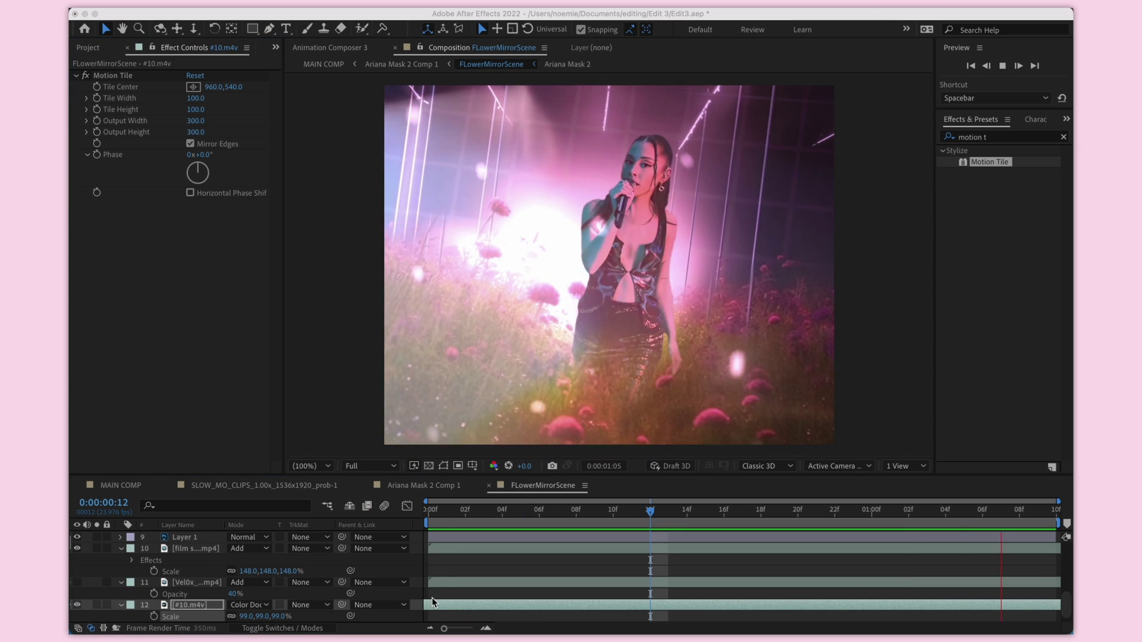
Preview Ariana Mask 2 Comp 1 from the first frame and select the Ariana Mask 2 layer.
{"action": "left_click", "coordinate": [423, 486]}
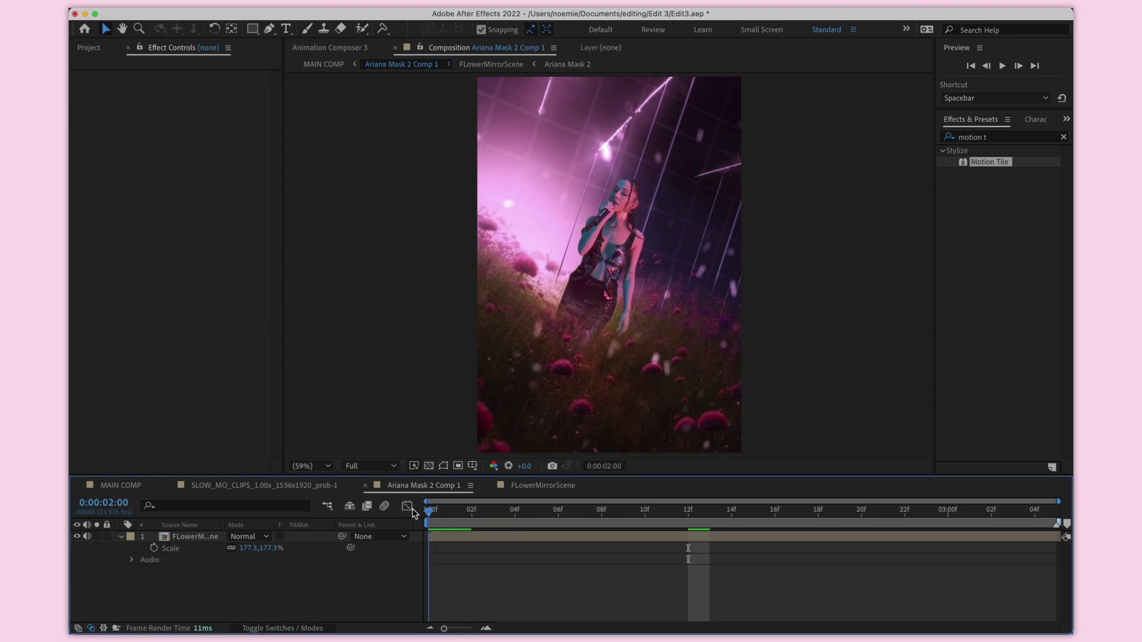
{"action": "key", "text": "space"}
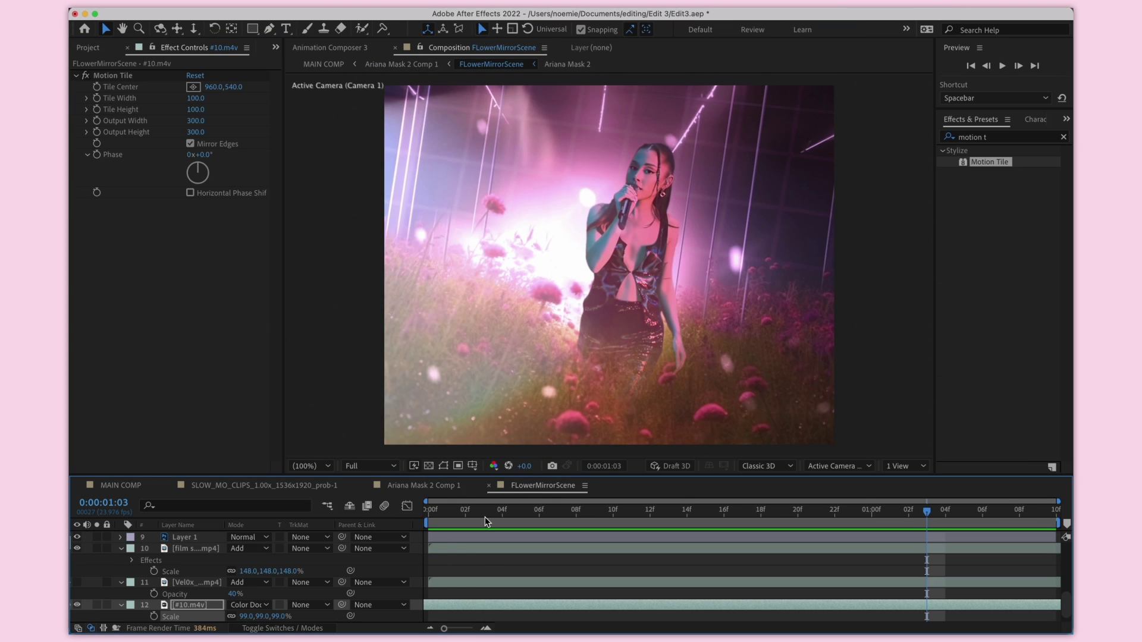
{"action": "key", "text": "Home"}
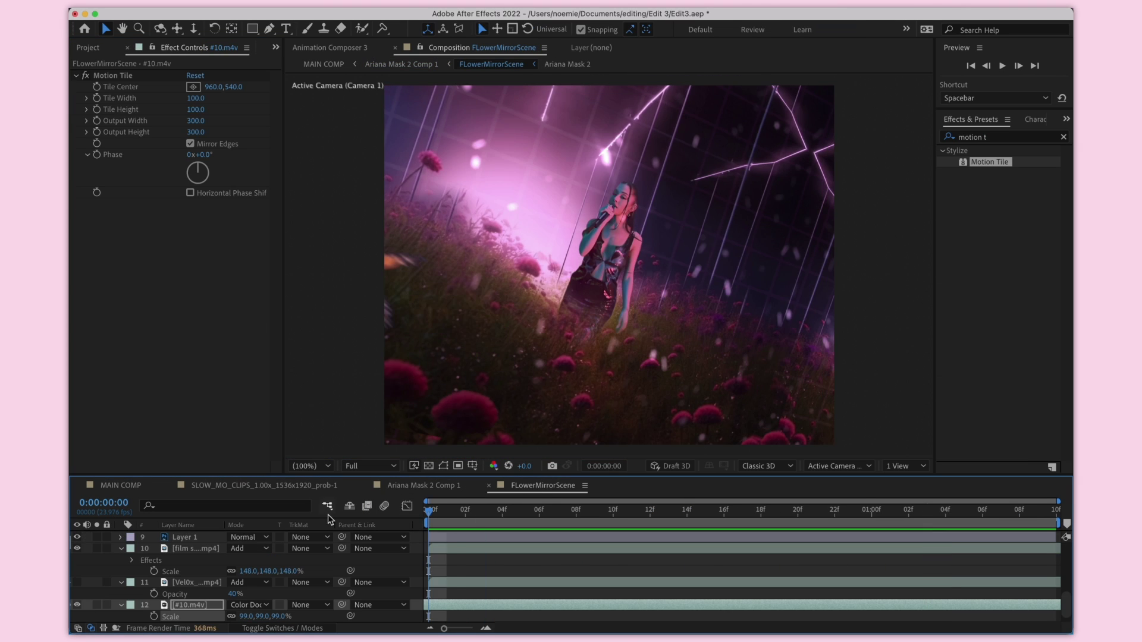
{"action": "scroll", "coordinate": [201, 562], "scroll_direction": "down", "scroll_amount": 1}
{"action": "scroll", "coordinate": [201, 562], "scroll_direction": "up", "scroll_amount": 5}
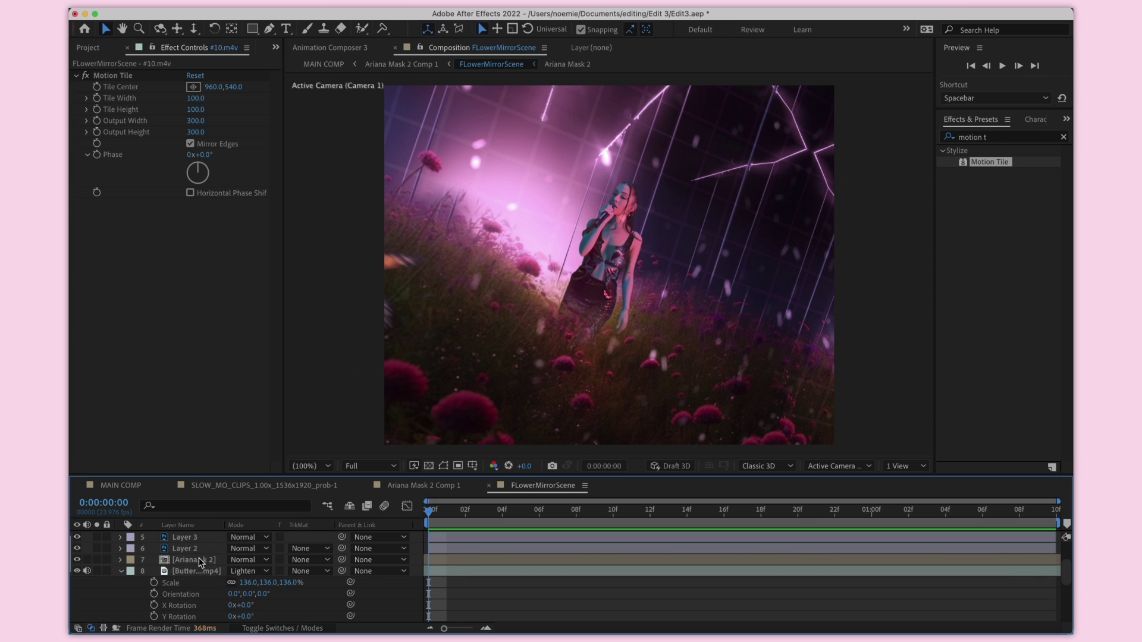
{"action": "left_click", "coordinate": [198, 560]}
Duplicate Ariana Mask 2 twice and slide the first copy left to X 601 at frame 3.
{"action": "key", "text": "super+d"}
{"action": "key", "text": "super+d"}
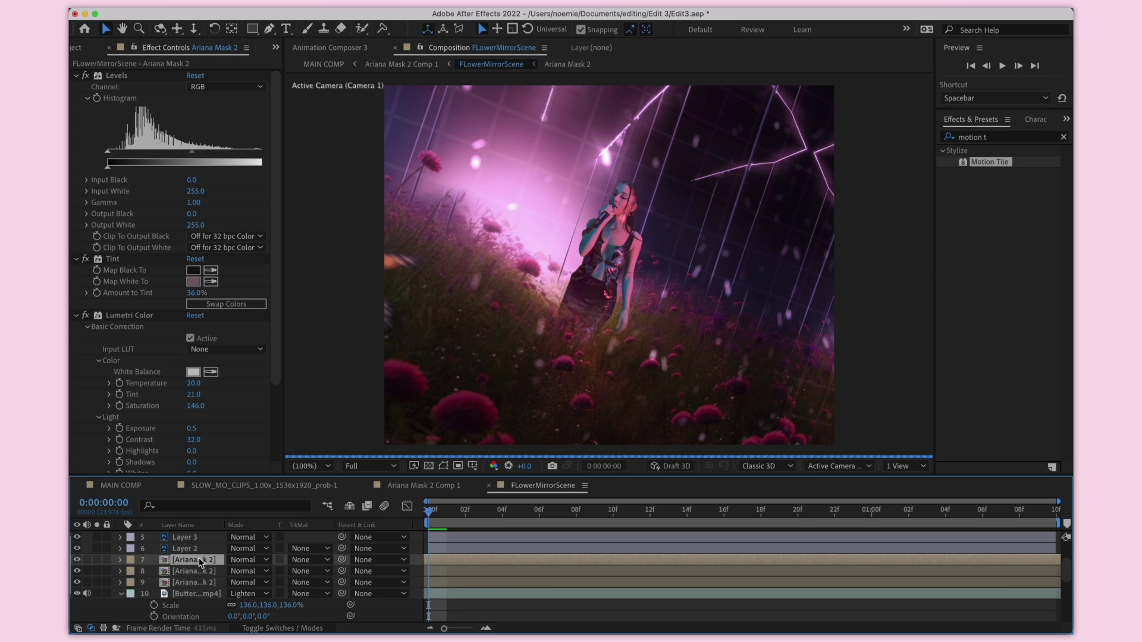
{"action": "key", "text": "super+d"}
{"action": "left_click", "coordinate": [197, 572]}
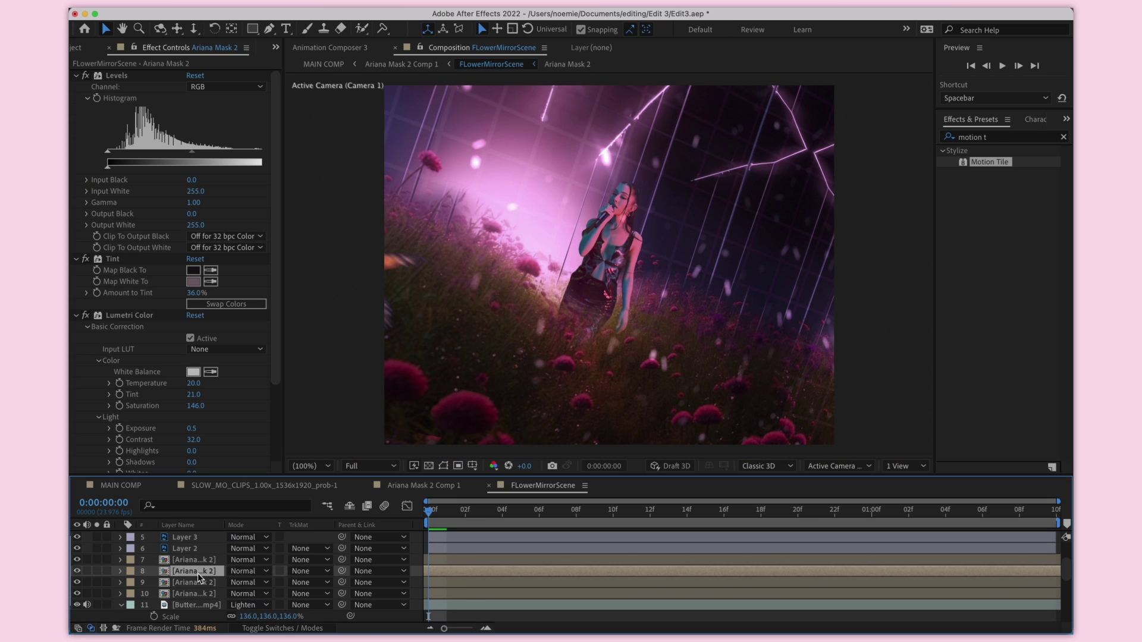
{"action": "key", "text": "p"}
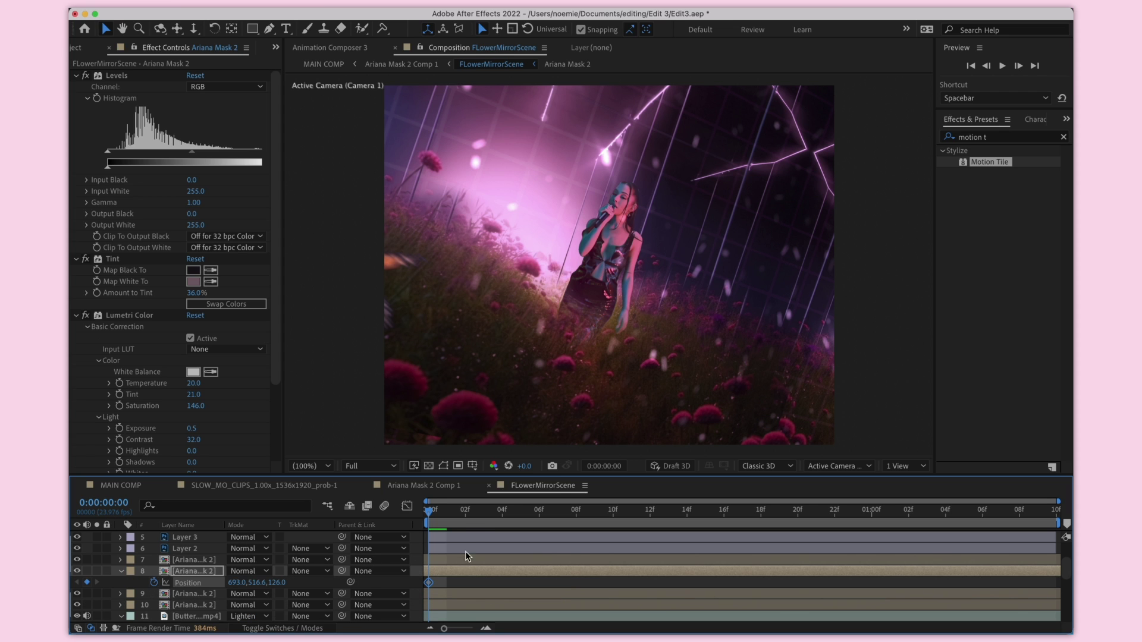
{"action": "left_click", "coordinate": [480, 517]}
{"action": "left_click_drag", "start_coordinate": [236, 582], "coordinate": [190, 582]}
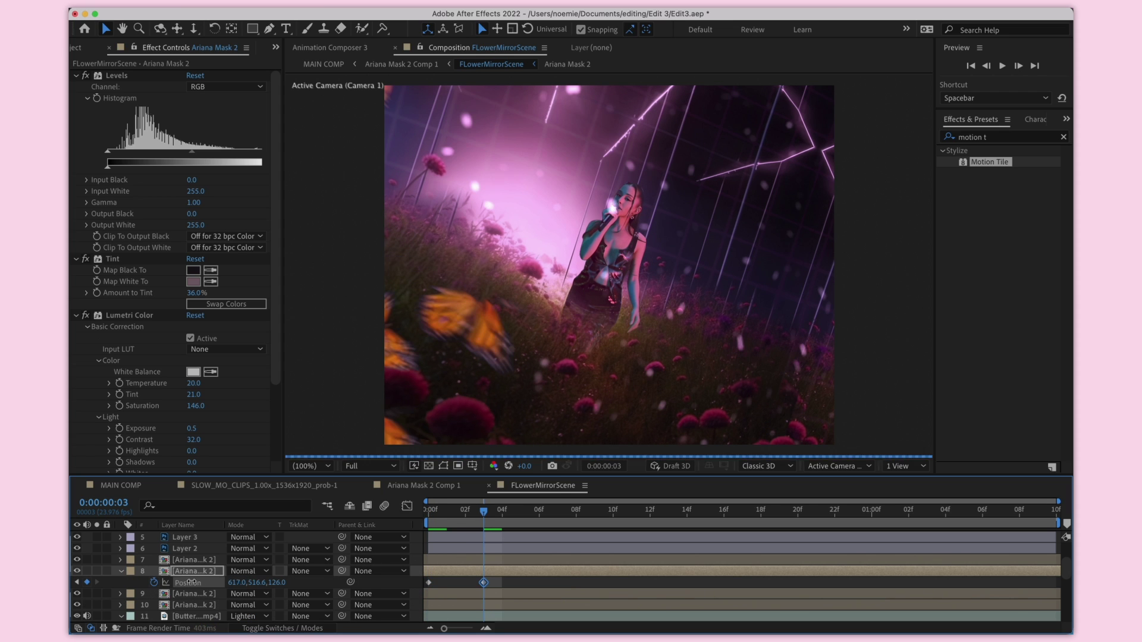
{"action": "left_click_drag", "start_coordinate": [179, 579], "coordinate": [183, 581]}
Copy the Position keyframes to the other duplicates, with layer 10's at frames 6 and 9.
{"action": "left_click_drag", "start_coordinate": [498, 588], "coordinate": [406, 575]}
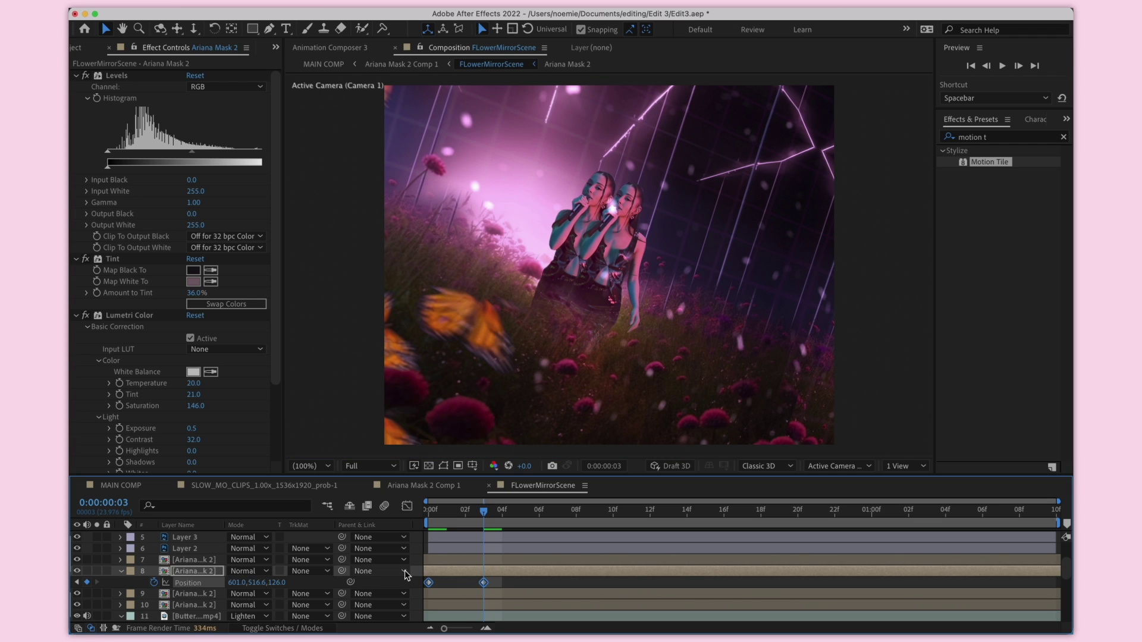
{"action": "left_click", "coordinate": [474, 596]}
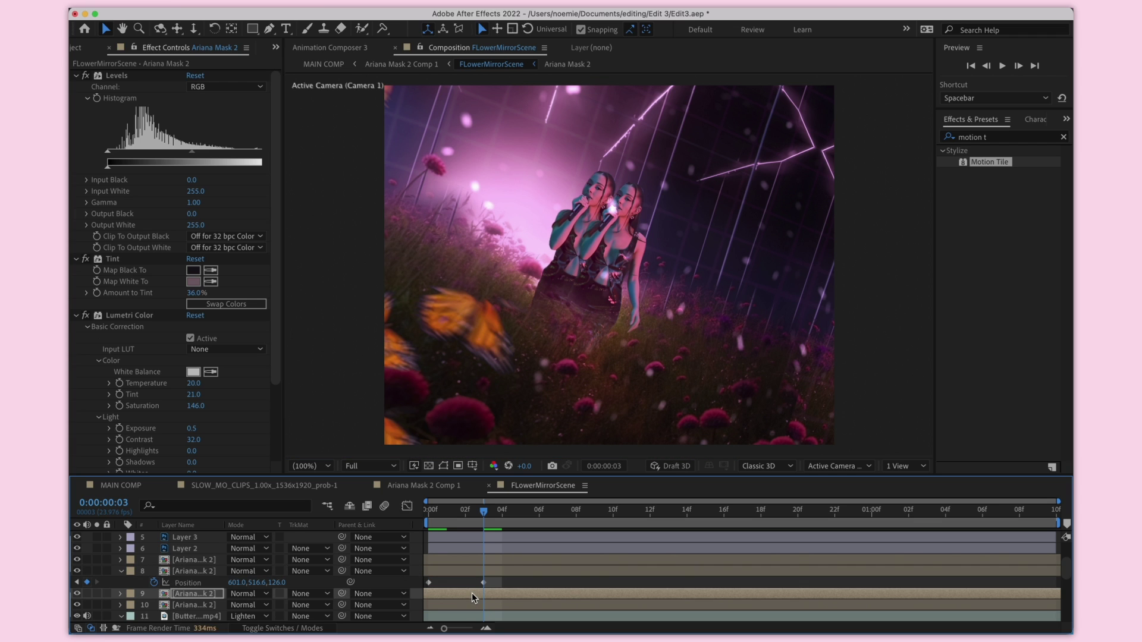
{"action": "key", "text": "p"}
{"action": "left_click", "coordinate": [501, 617]}
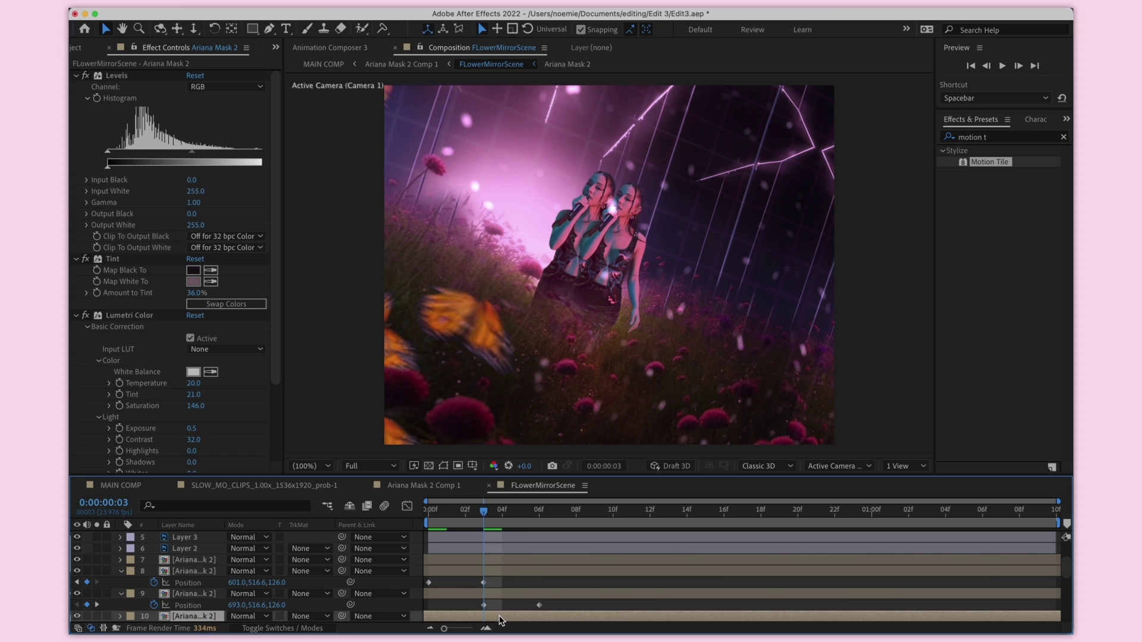
{"action": "key", "text": "p"}
{"action": "left_click", "coordinate": [549, 521]}
{"action": "key", "text": "cmd+v"}
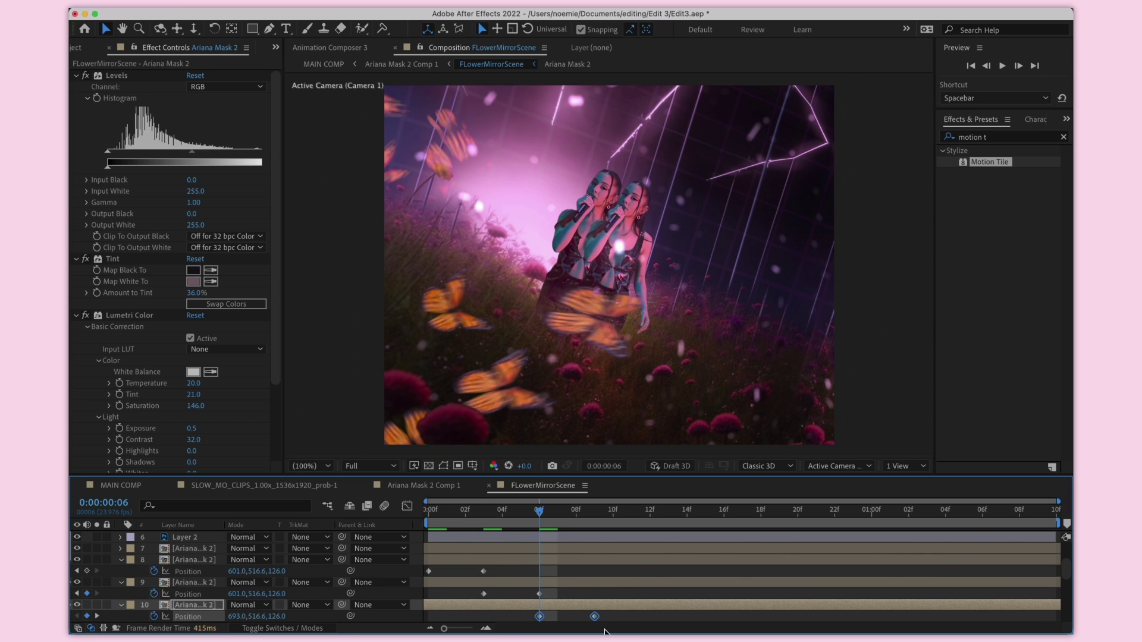
{"action": "left_click_drag", "start_coordinate": [617, 624], "coordinate": [424, 573]}
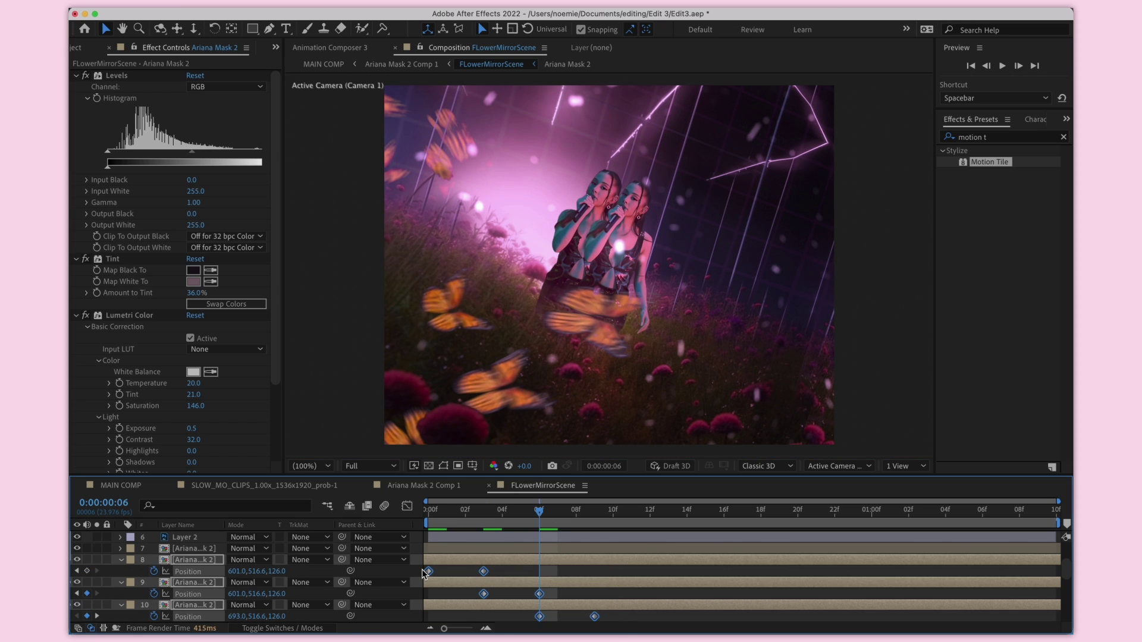
Preview the slide-out from the start, then isolate layer 10's keyframe at frame 9.
{"action": "left_click", "coordinate": [430, 512]}
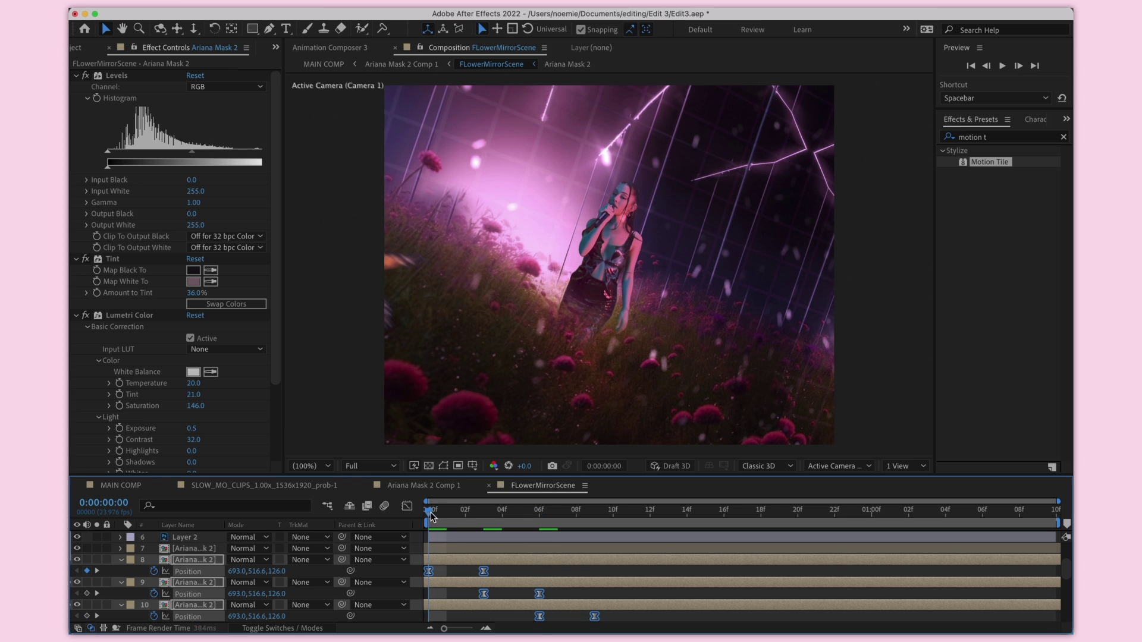
{"action": "key", "text": "space"}
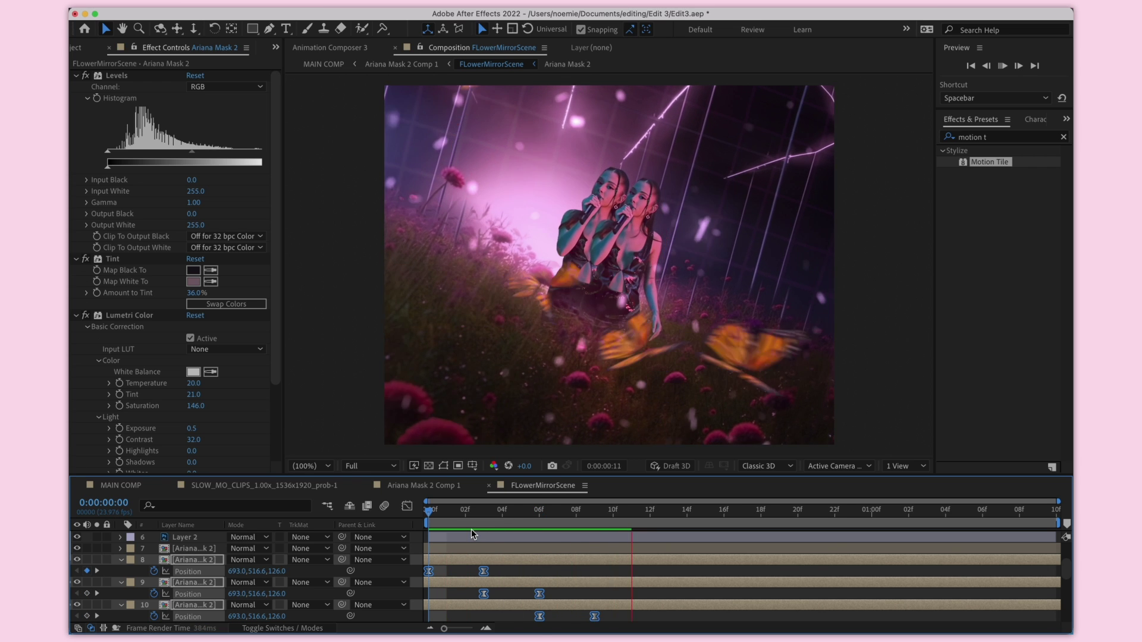
{"action": "left_click", "coordinate": [581, 603]}
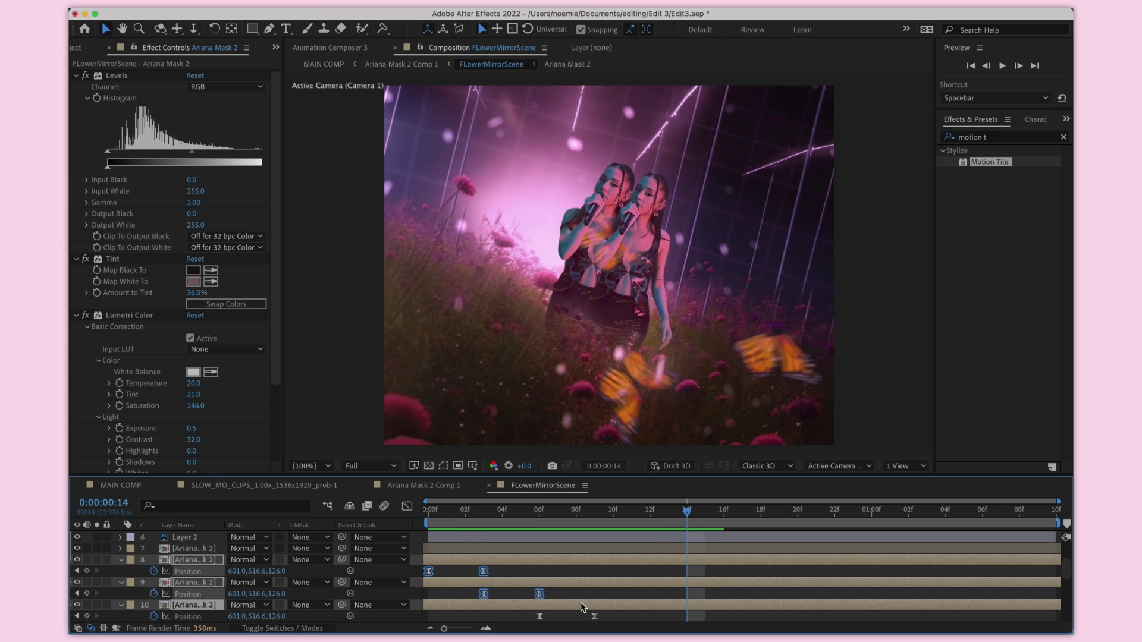
{"action": "left_click", "coordinate": [597, 512]}
{"action": "left_click", "coordinate": [561, 590]}
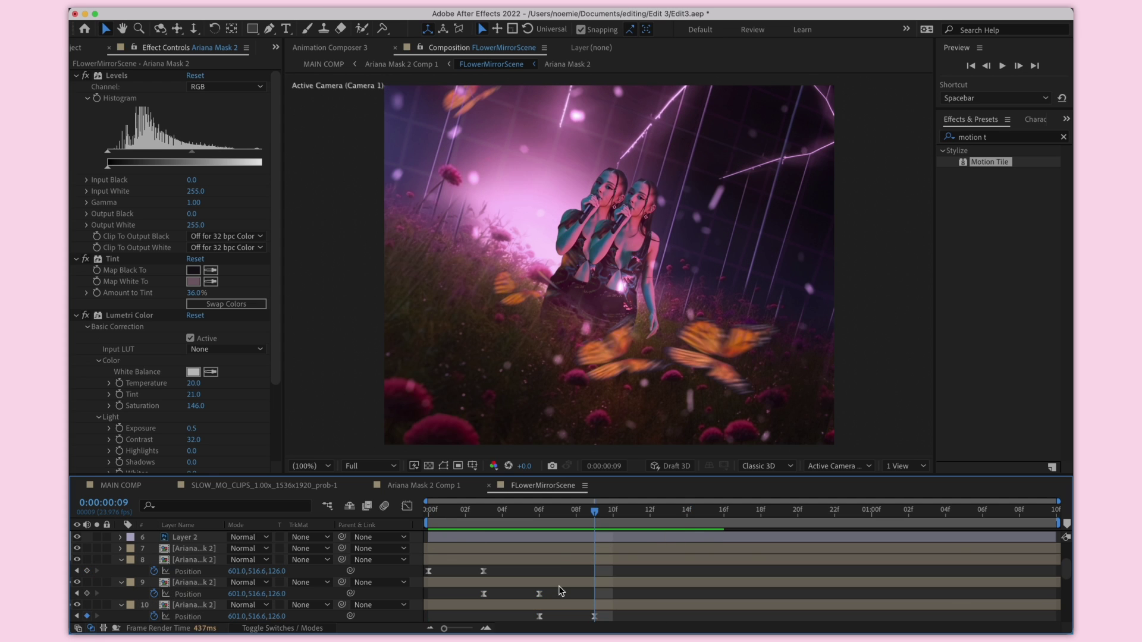
Fine-tune layer 10's X Position at frame 9, preview, and return to FLowerMirrorScene.
{"action": "left_click_drag", "start_coordinate": [232, 617], "coordinate": [244, 617]}
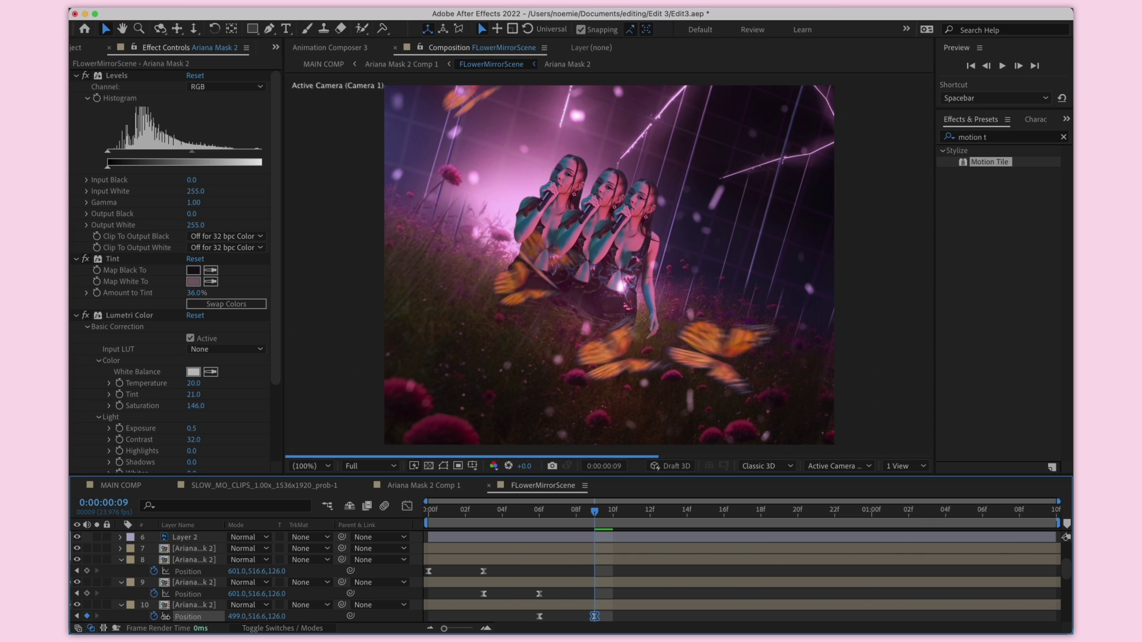
{"action": "left_click_drag", "start_coordinate": [166, 617], "coordinate": [169, 616]}
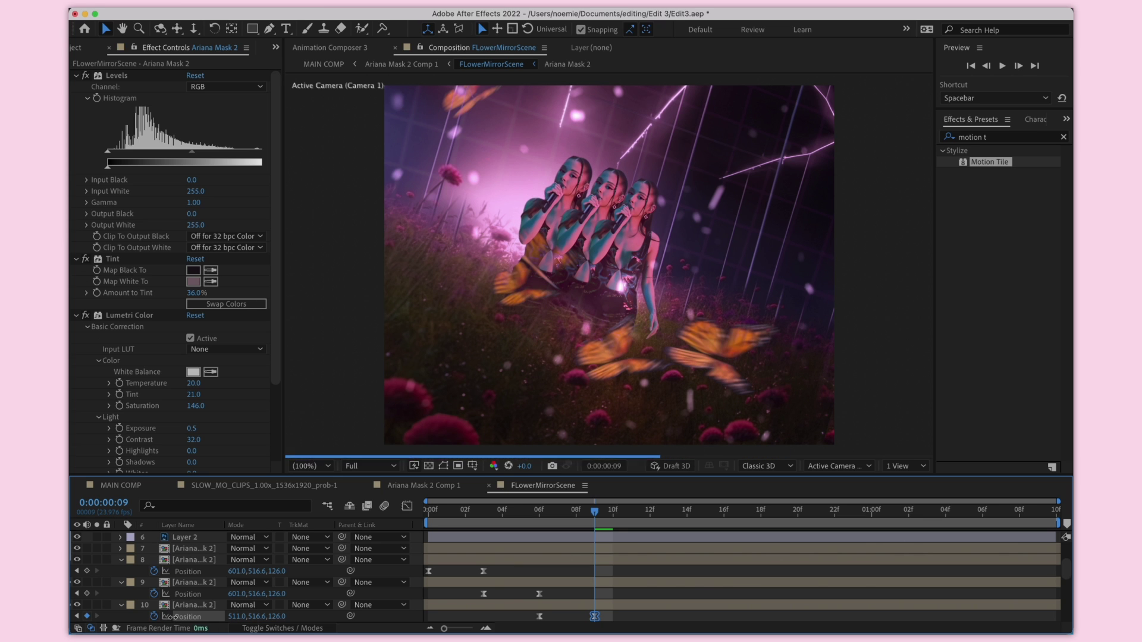
{"action": "key", "text": "space"}
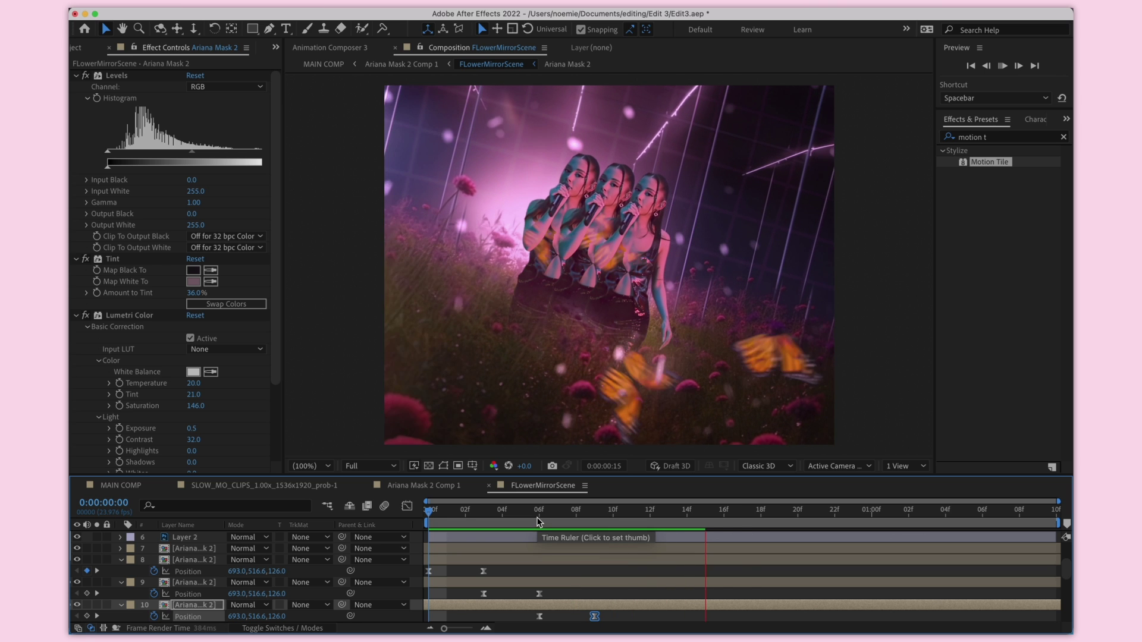
{"action": "left_click", "coordinate": [402, 488]}
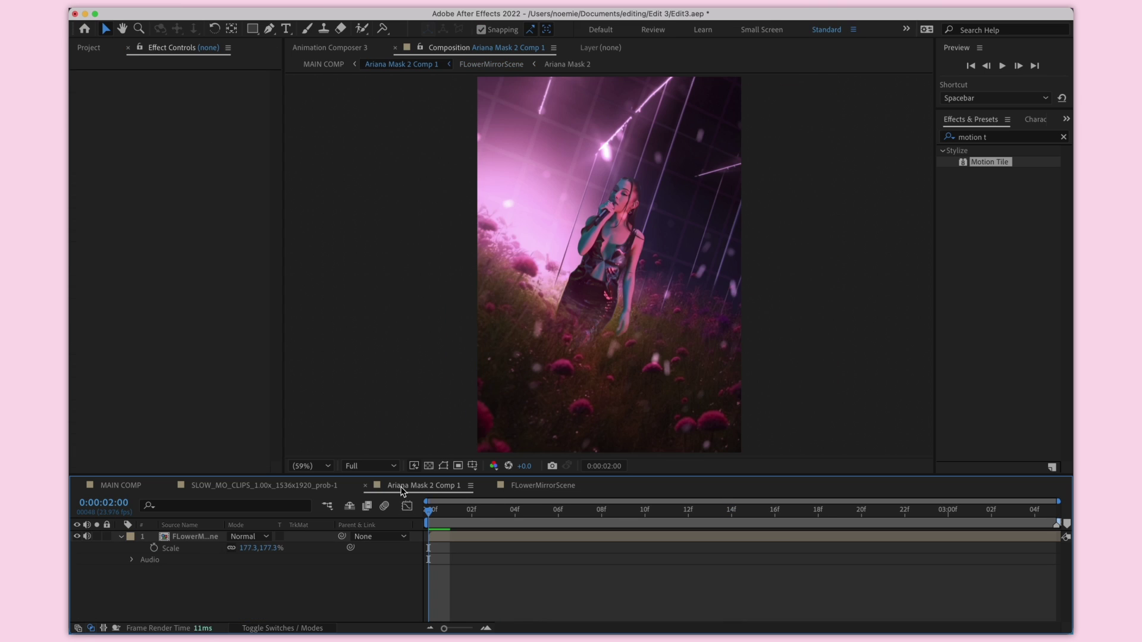
{"action": "left_click", "coordinate": [513, 487]}
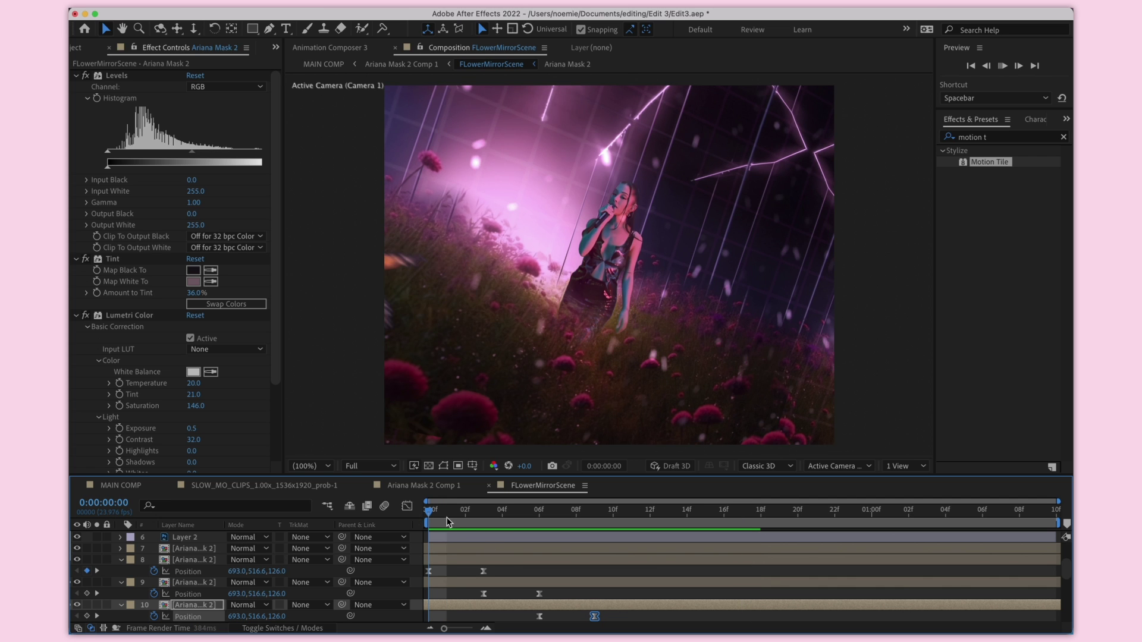
At frame 6, apply CC Radial Blur to the duplicate, trying Amount 10 before settling on 5.
{"action": "left_click_drag", "start_coordinate": [490, 506], "coordinate": [539, 521]}
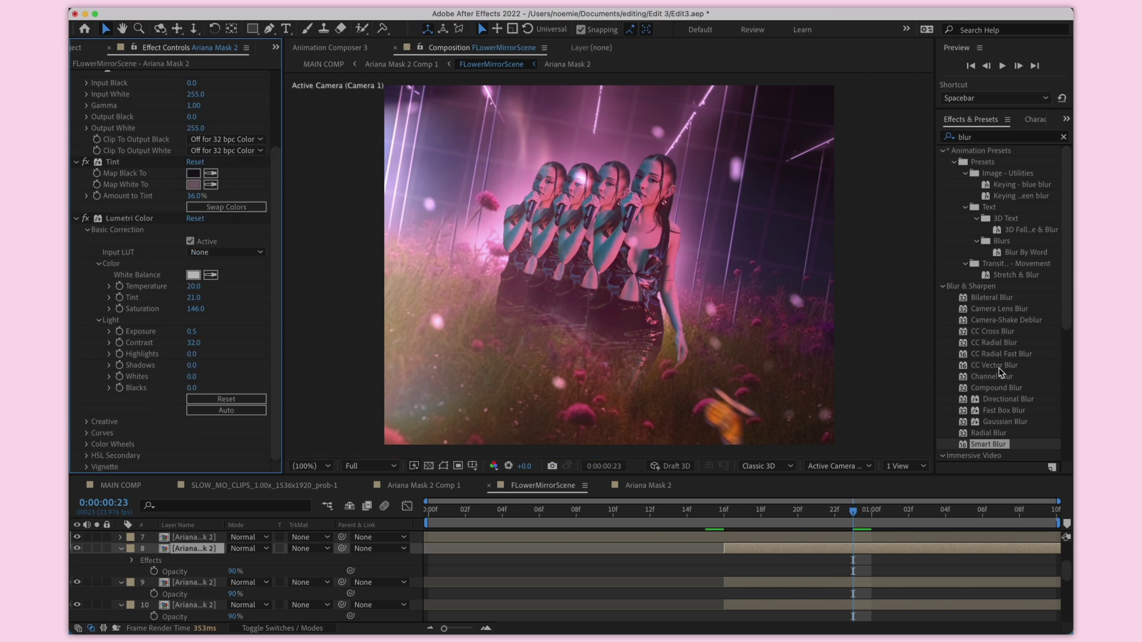
{"action": "left_click_drag", "start_coordinate": [993, 342], "coordinate": [207, 448]}
{"action": "left_click", "coordinate": [196, 444]}
{"action": "type", "text": "10"}
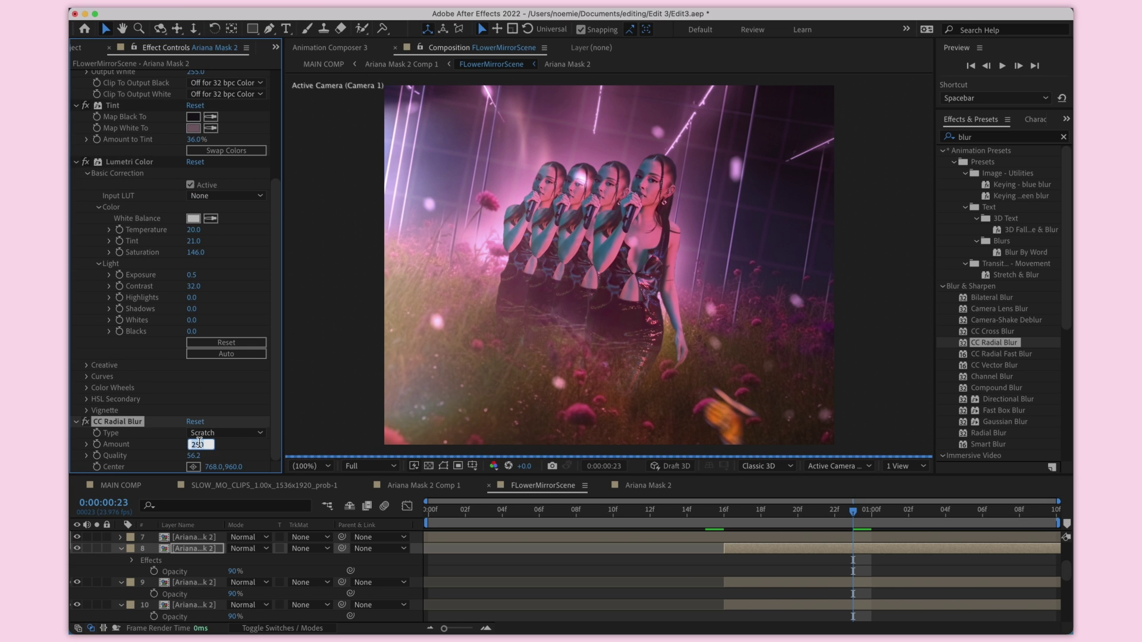
{"action": "key", "text": "Return"}
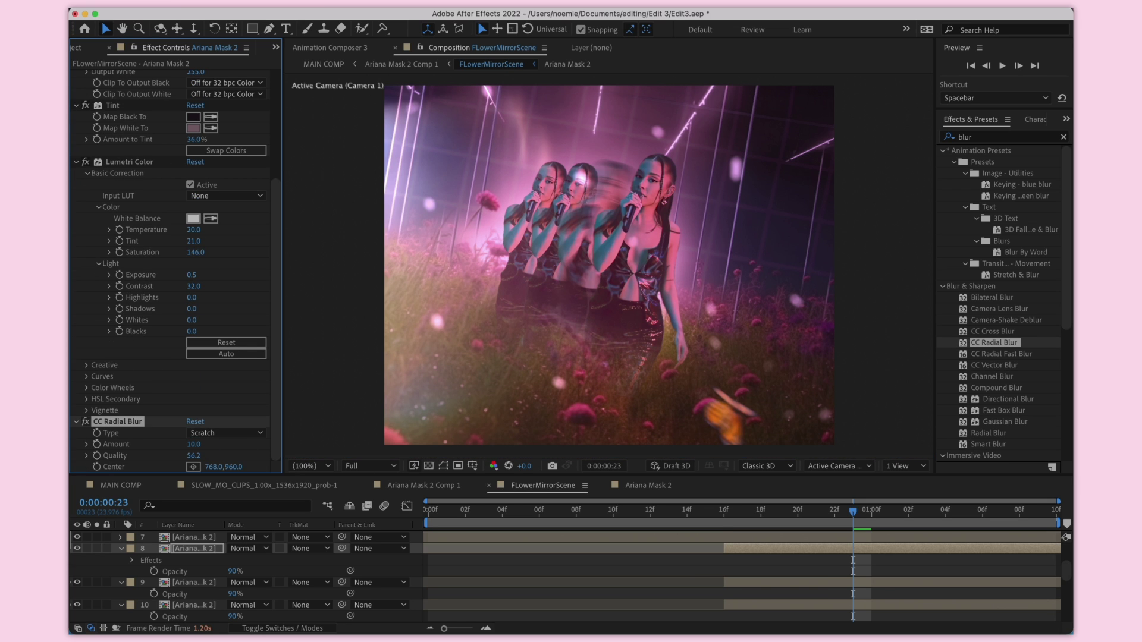
{"action": "left_click", "coordinate": [193, 445]}
{"action": "type", "text": "5"}
{"action": "key", "text": "Return"}
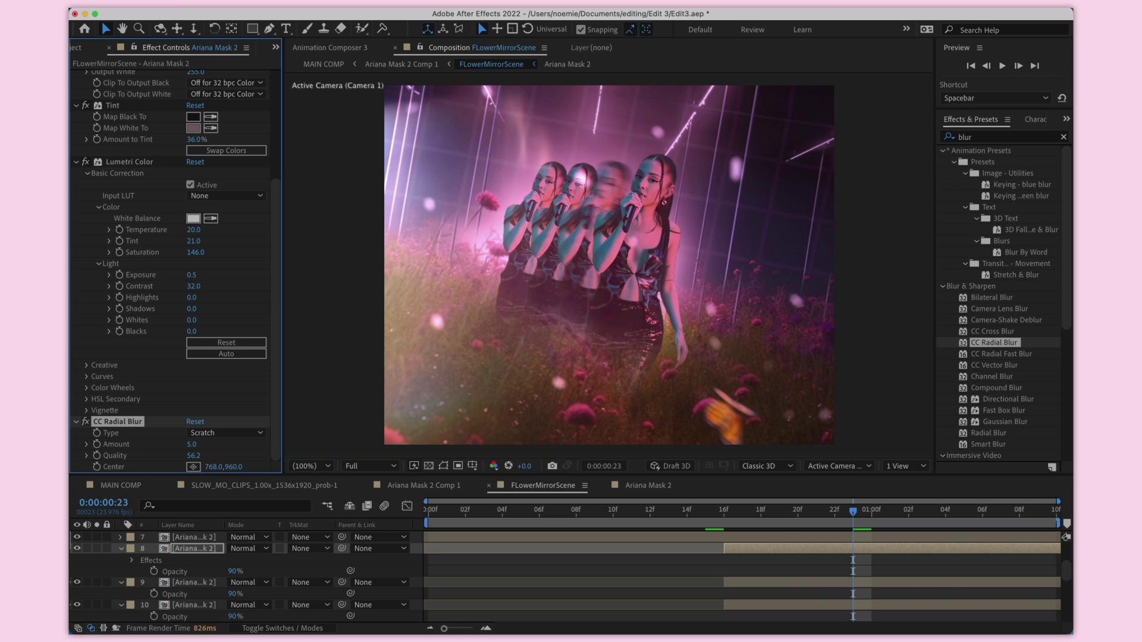
Select layers 9 and 10 and move to frame 16.
{"action": "left_click", "coordinate": [823, 584]}
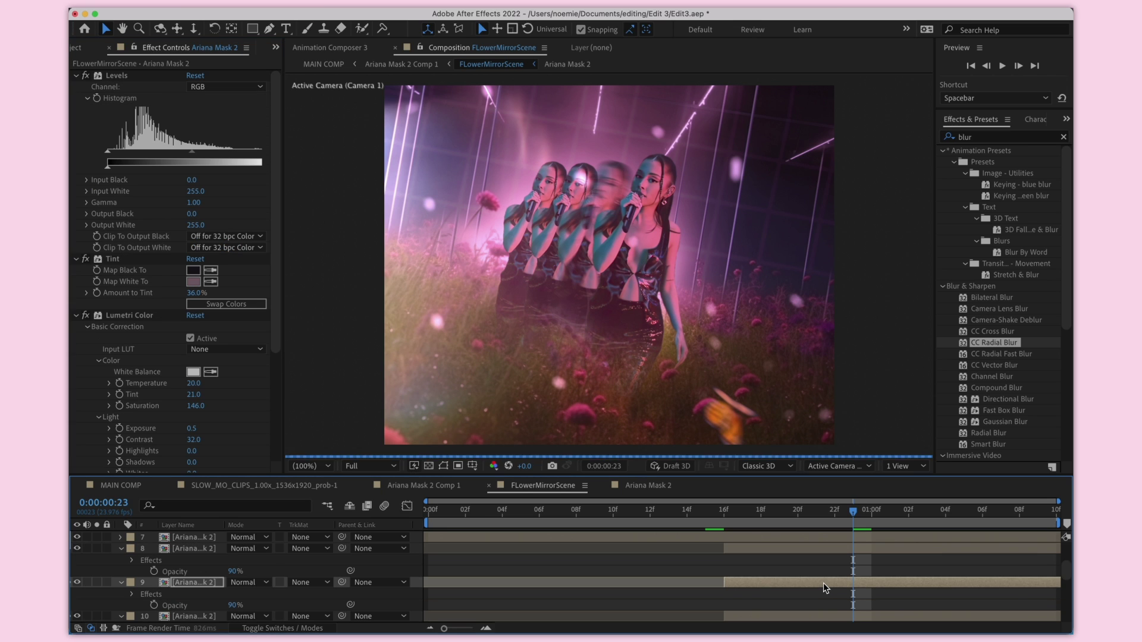
{"action": "left_click", "coordinate": [818, 618]}
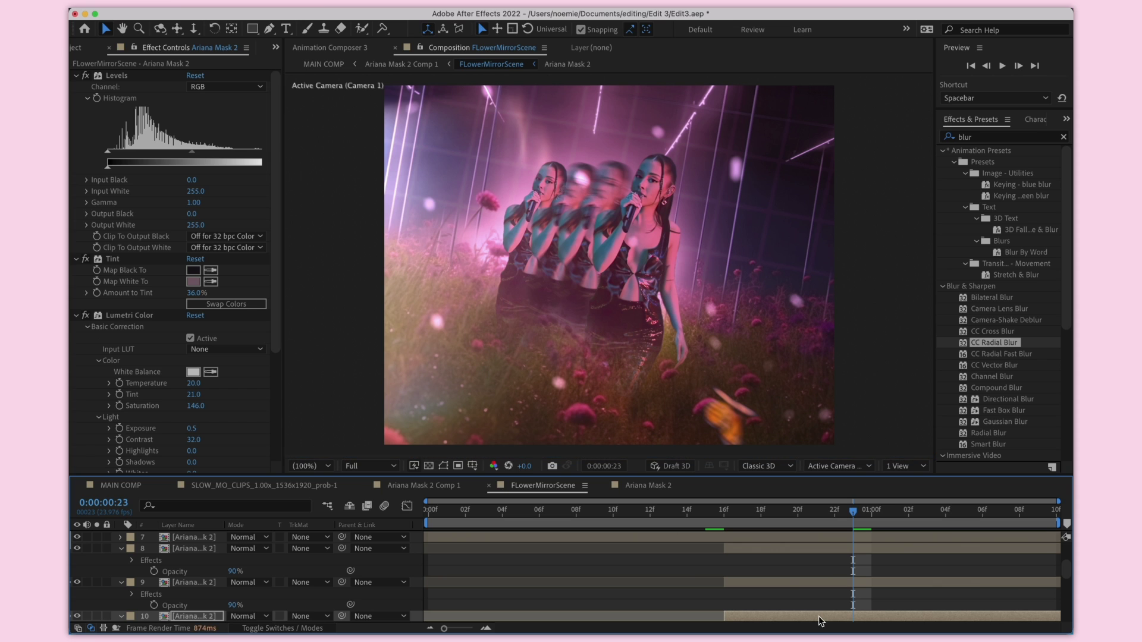
{"action": "left_click", "coordinate": [715, 516]}
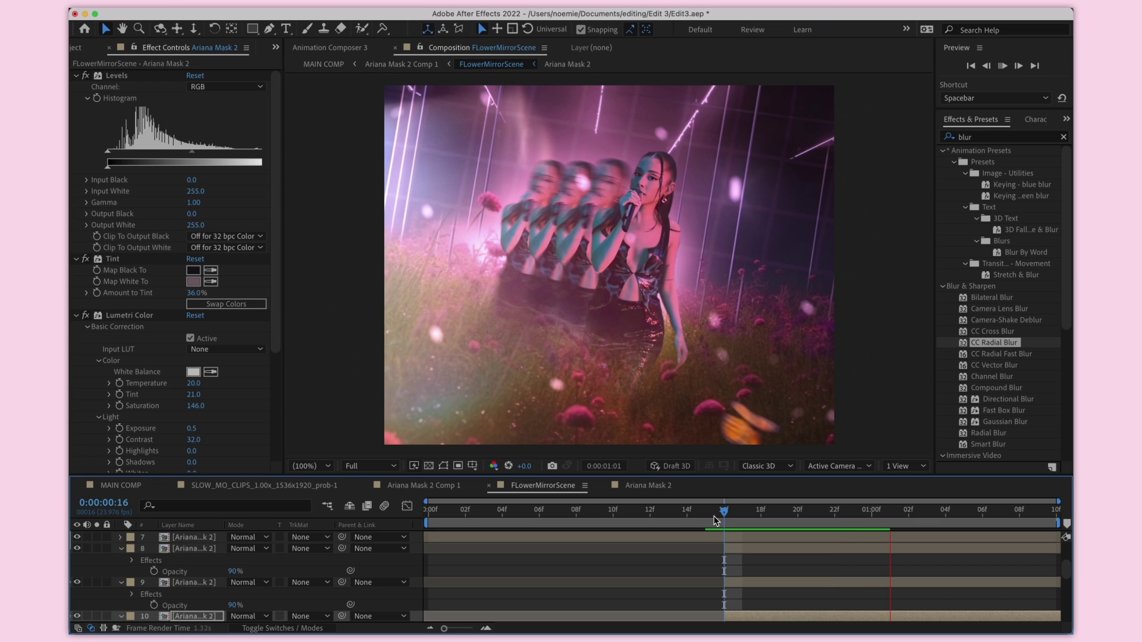
Apply Easy Ease to all nine Position keyframes on layers 8–10.
{"action": "left_click", "coordinate": [744, 552]}
{"action": "left_click", "coordinate": [746, 617], "text": "shift"}
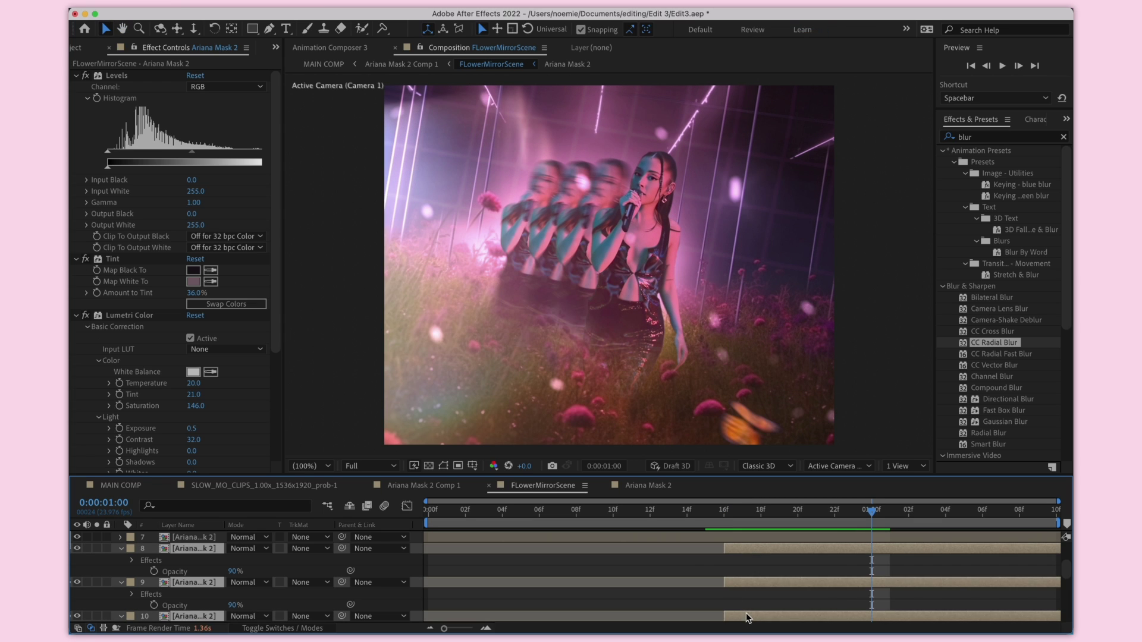
{"action": "key", "text": "p"}
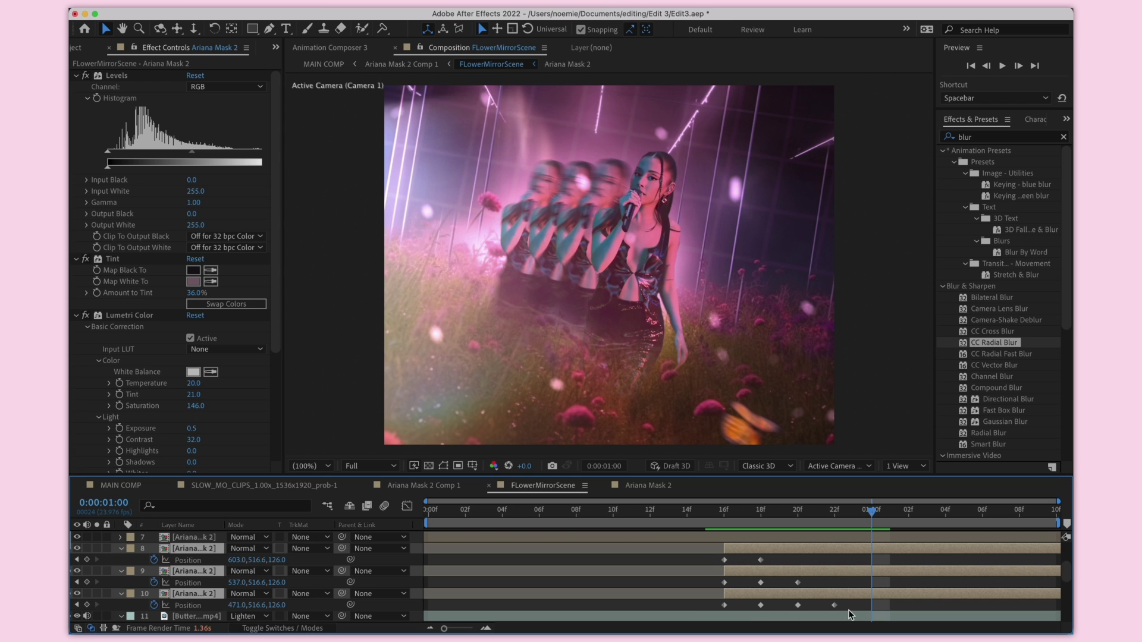
{"action": "left_click_drag", "start_coordinate": [851, 610], "coordinate": [705, 554]}
{"action": "key", "text": "F9"}
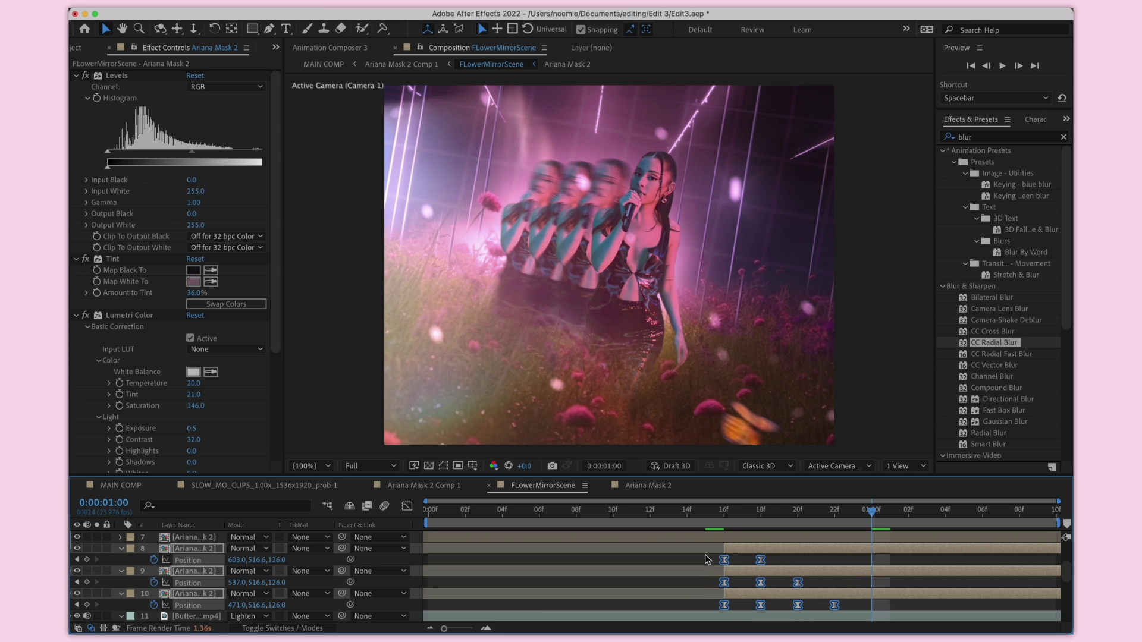
Preview the eased slide-out from frame 15, then close the FLowerMirrorScene timeline.
{"action": "left_click", "coordinate": [706, 520]}
{"action": "key", "text": "space"}
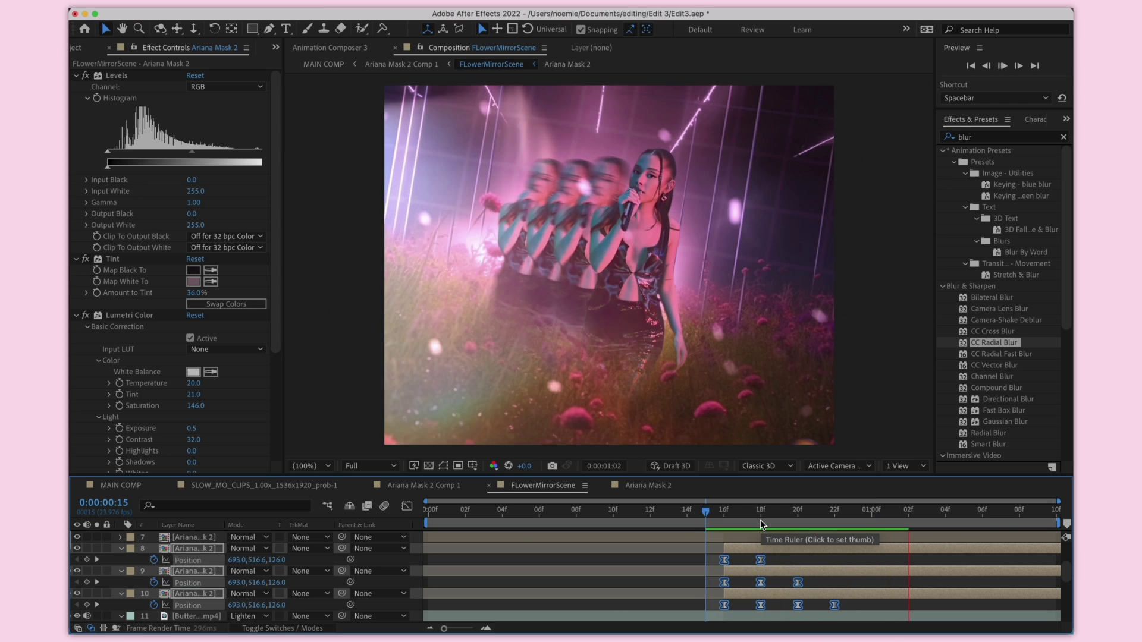
{"action": "key", "text": "space"}
{"action": "scroll", "coordinate": [433, 565], "scroll_direction": "up", "scroll_amount": 3}
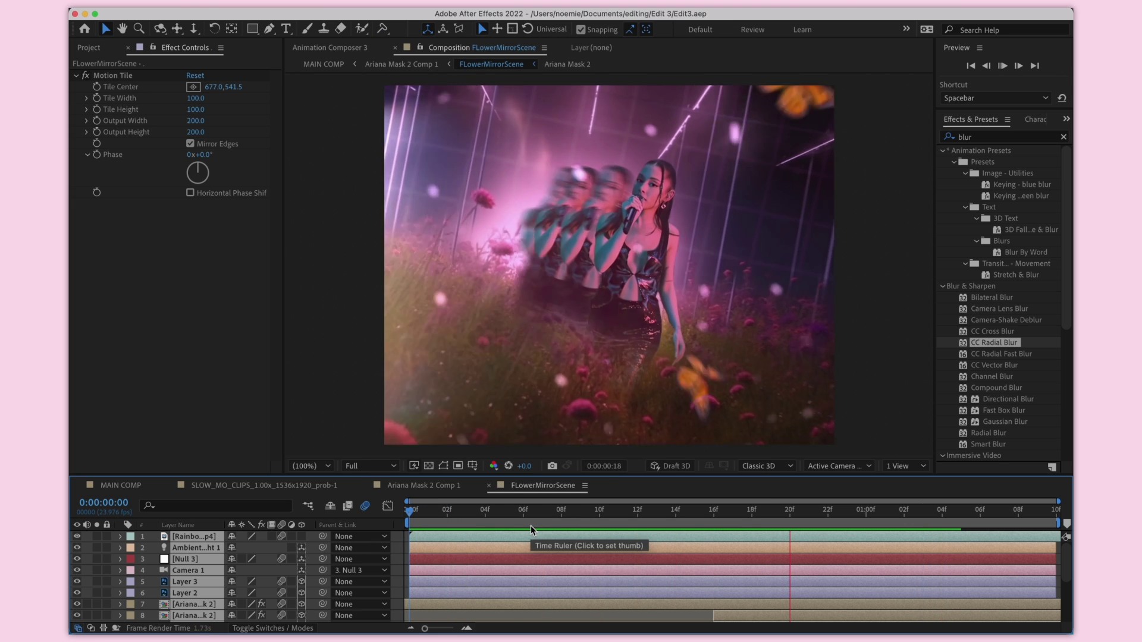
{"action": "key", "text": "space"}
{"action": "left_click", "coordinate": [489, 486]}
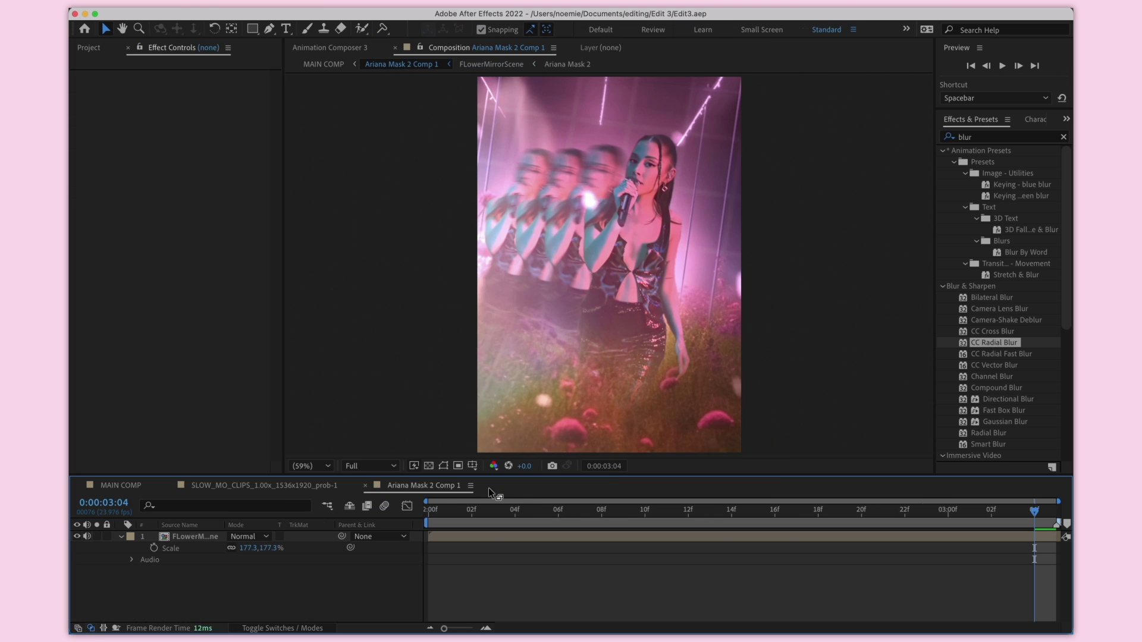